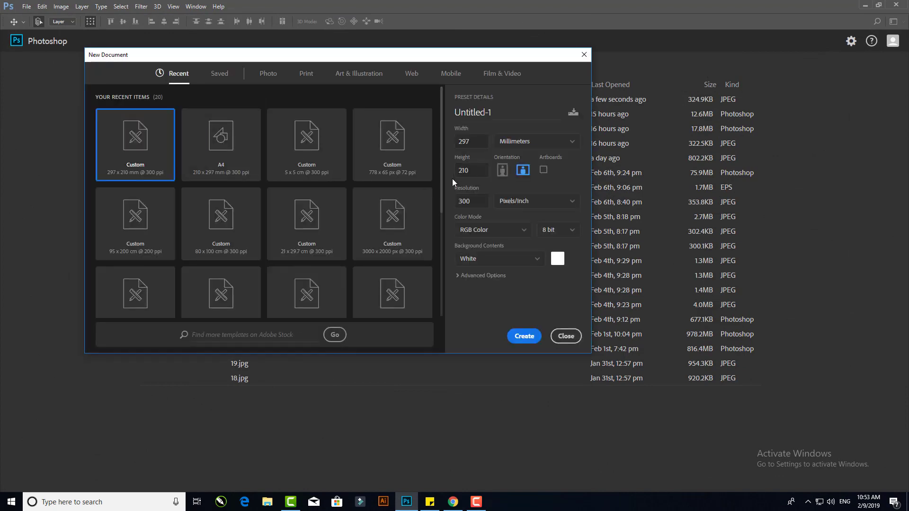
- Create a new landscape 297 × 210 document at 300 pixels/inch
click(520, 207)
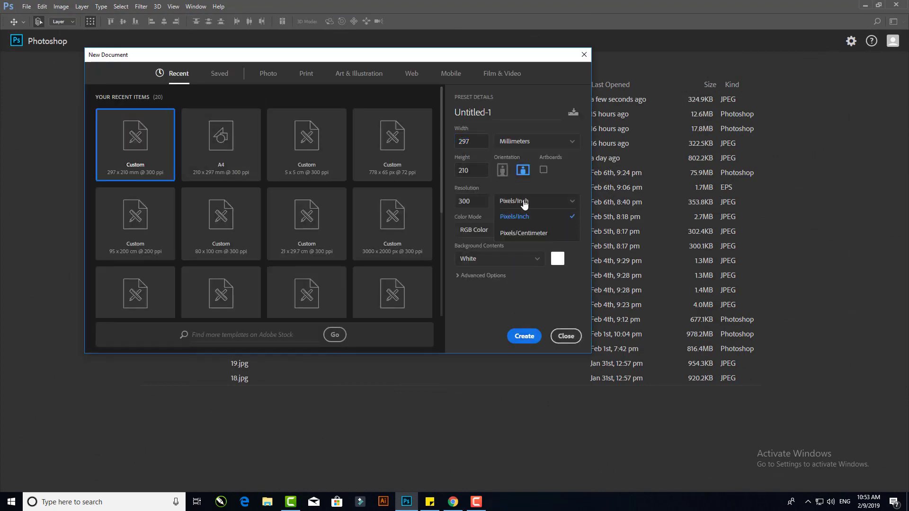
click(520, 205)
click(520, 141)
click(515, 194)
click(516, 333)
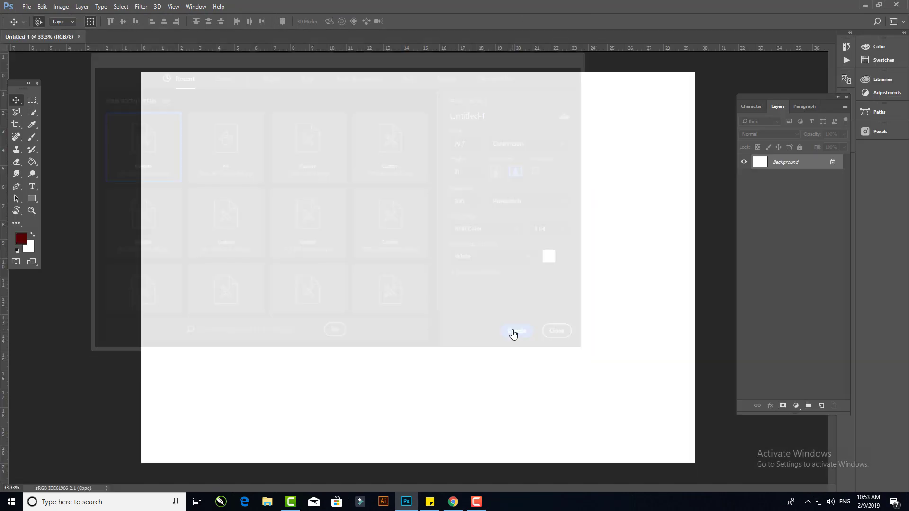
- Add a vertical guide at 9.9 cm
click(173, 6)
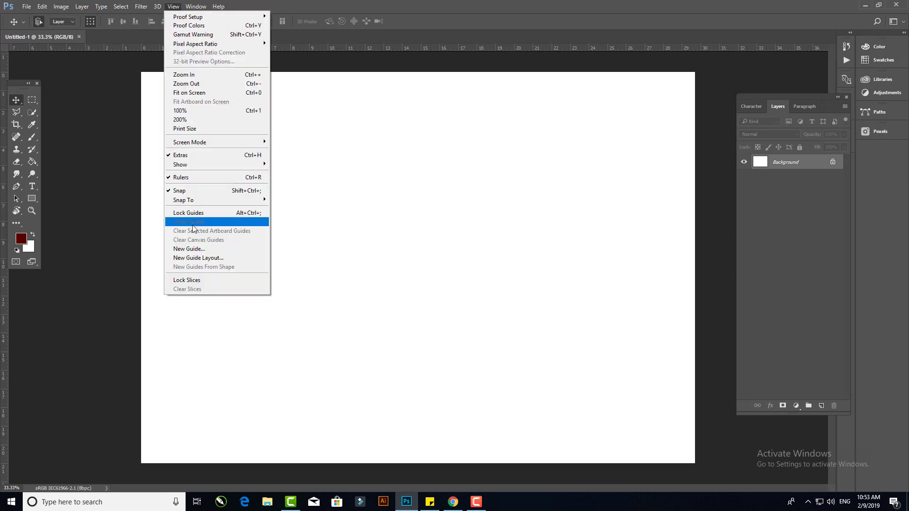
click(191, 247)
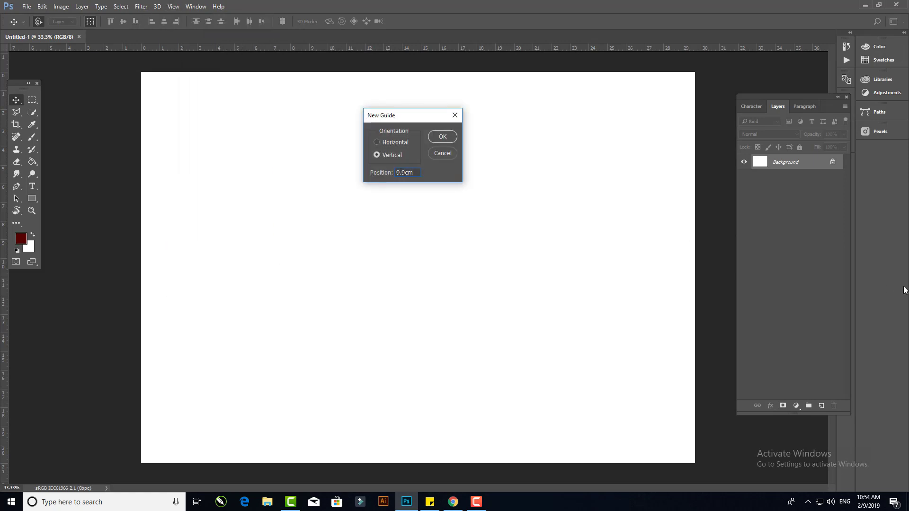
key(Return)
- Add a second vertical guide at 19.8 cm
click(173, 7)
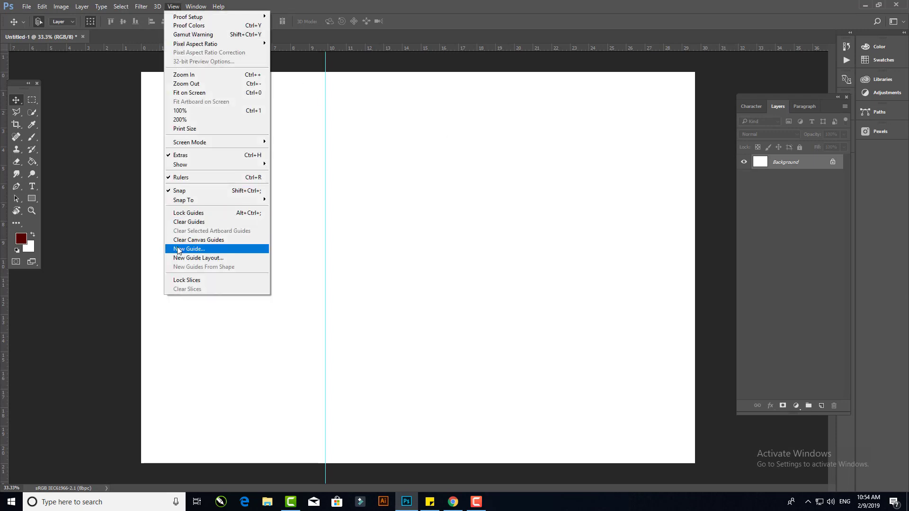
click(180, 247)
text(19.8cm)
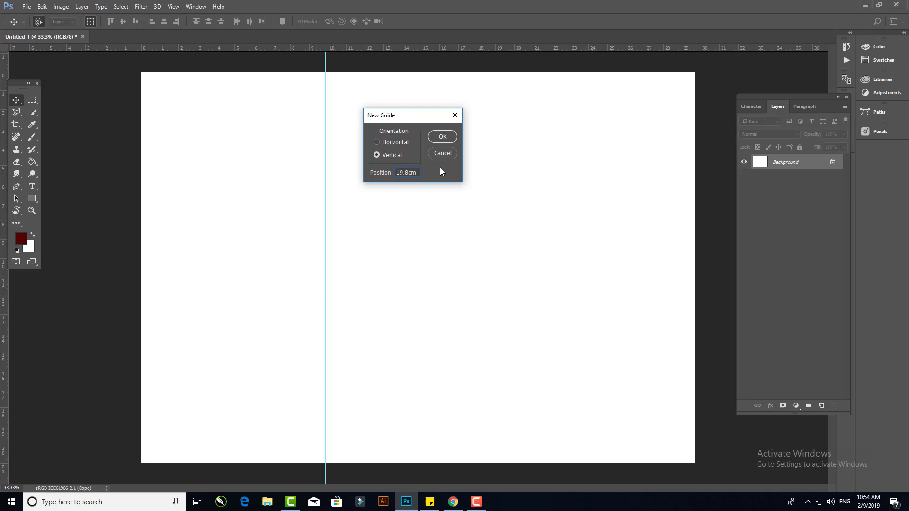
key(Return)
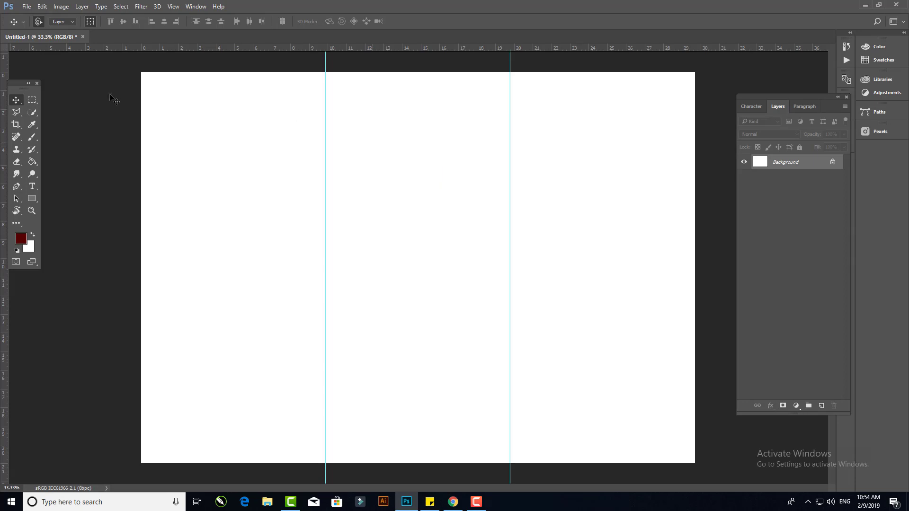
- With the Pen tool, draw a closed path covering the top of the right panel with a curved lower edge
click(17, 187)
scroll(544, 205, up, 4)
drag(532, 167, 329, 296)
click(289, 283)
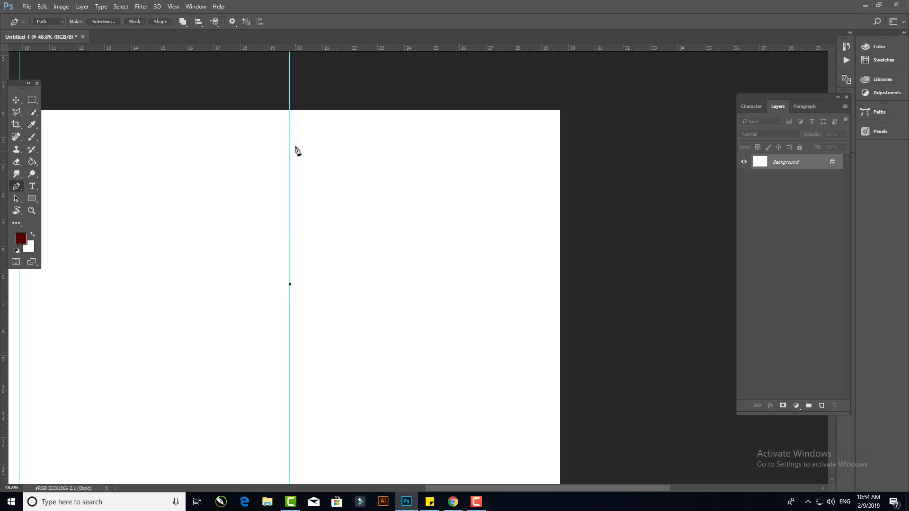
click(290, 109)
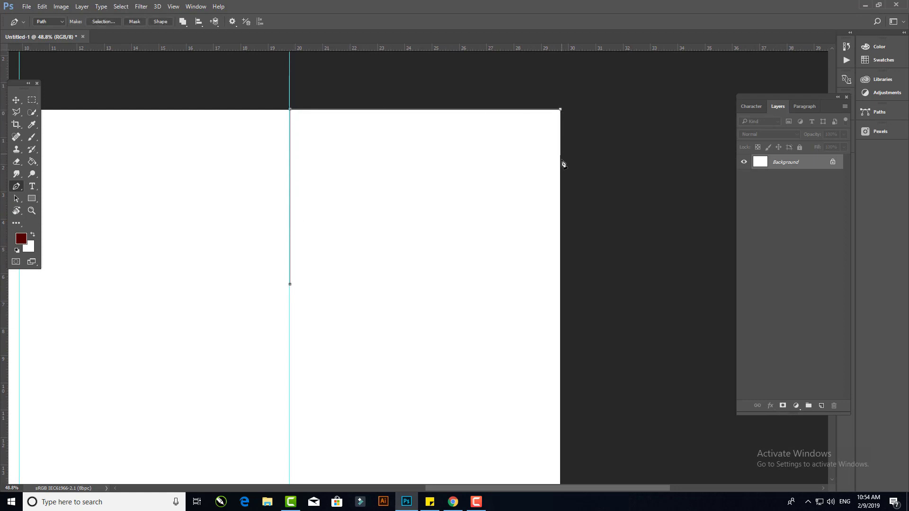
click(560, 189)
drag(418, 191, 369, 254)
drag(290, 284, 235, 290)
- Adjust the path's middle anchor and handles to shape the lower edge into a smooth S-shaped wave
ctrl+click(418, 192)
drag(370, 254, 385, 262)
ctrl+click(418, 194)
ctrl+click(421, 203)
drag(452, 124, 462, 137)
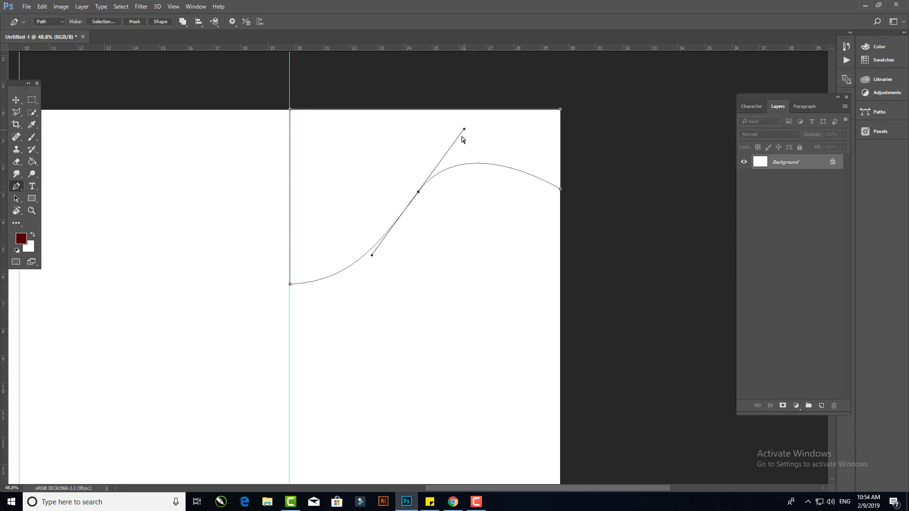
drag(418, 191, 444, 189)
drag(490, 126, 485, 145)
drag(345, 281, 383, 283)
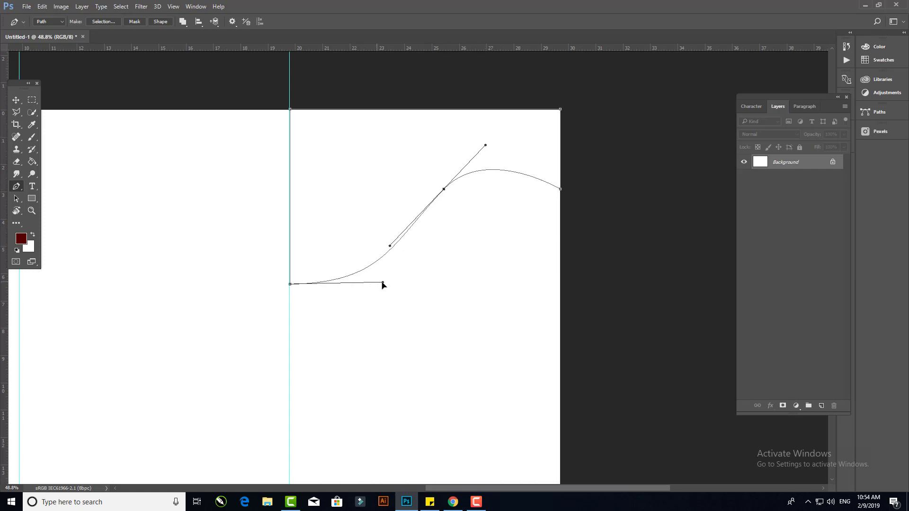
drag(389, 246, 345, 300)
drag(478, 139, 509, 137)
drag(444, 190, 471, 184)
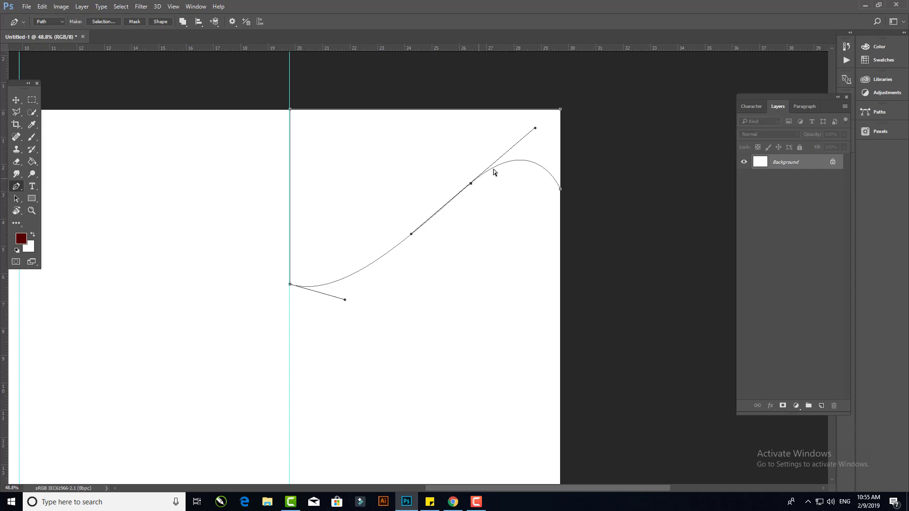
drag(534, 128, 507, 136)
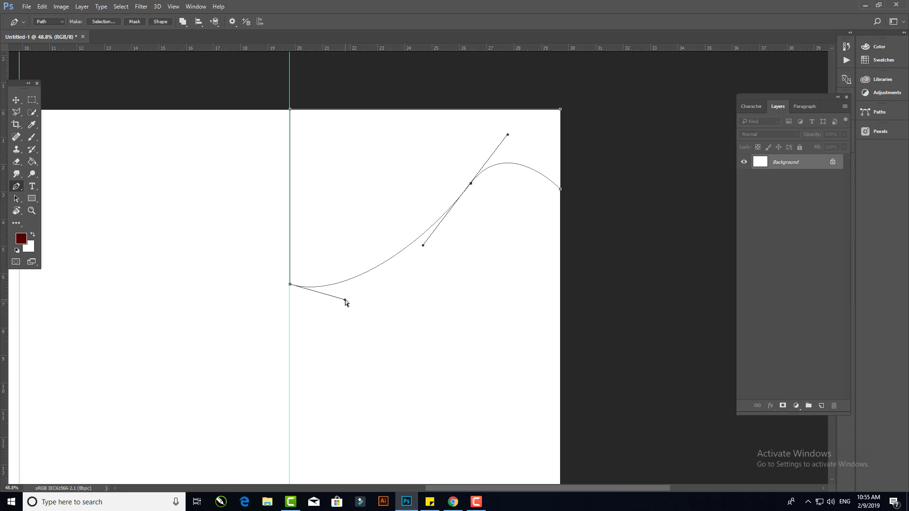
drag(345, 300, 363, 302)
mouse_move(508, 137)
mouse_down()
mouse_move(497, 149)
mouse_move(515, 149)
mouse_up()
- Convert the wave path into a selection
right_click(402, 151)
click(438, 195)
key(Return)
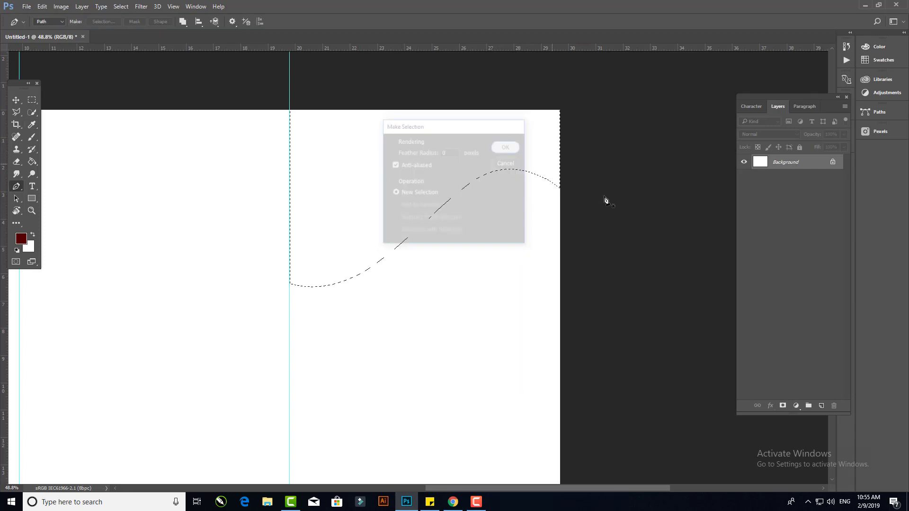
- Add a new layer, fill the selection with colour fac800, and deselect
click(821, 406)
click(42, 6)
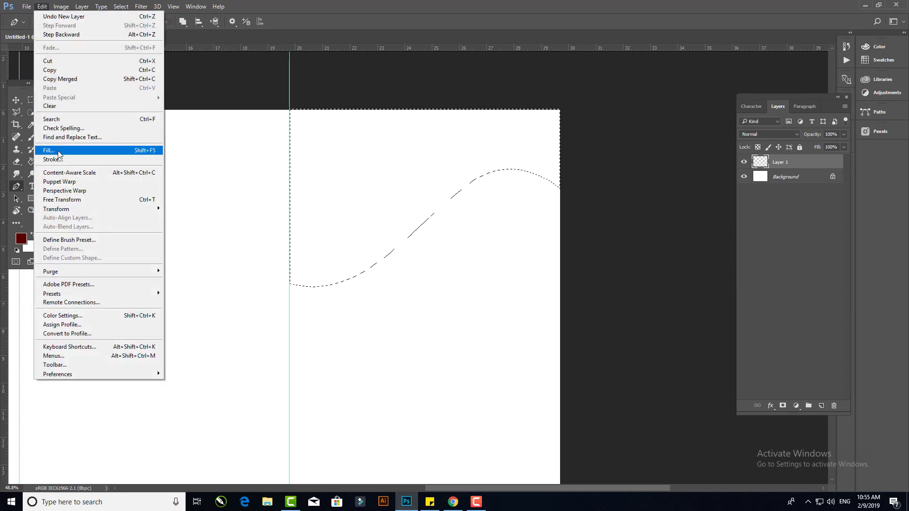
click(57, 149)
click(472, 144)
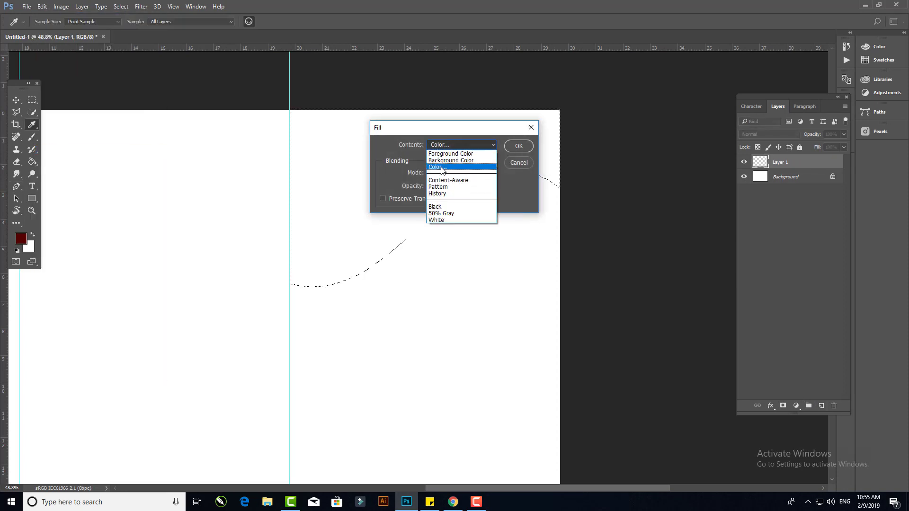
click(445, 167)
click(710, 349)
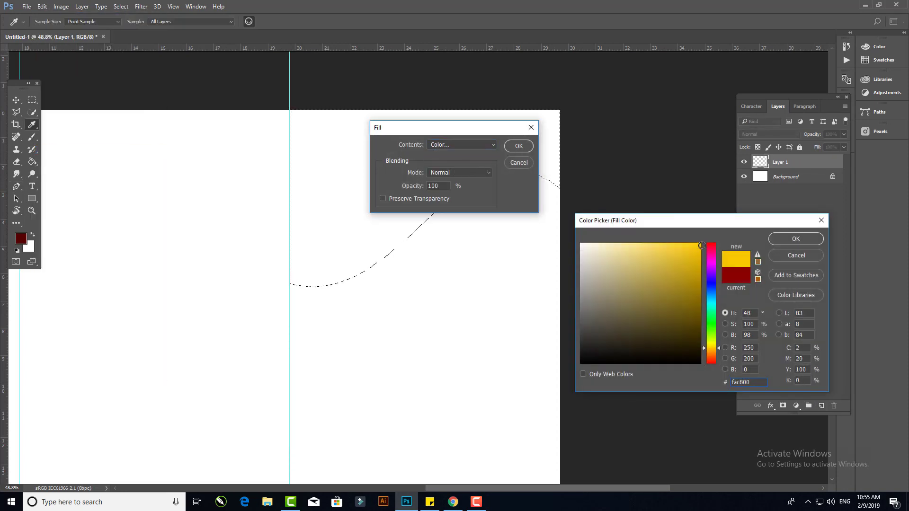
click(795, 239)
click(519, 146)
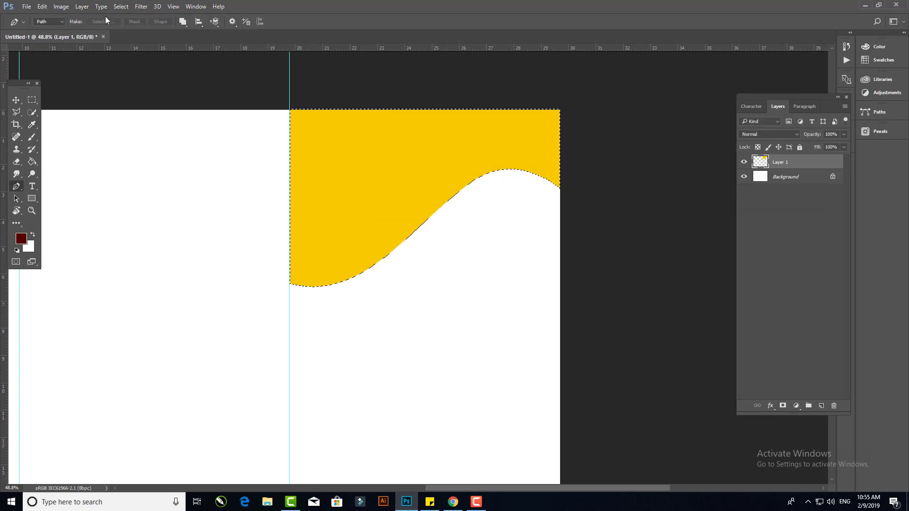
click(121, 7)
click(129, 34)
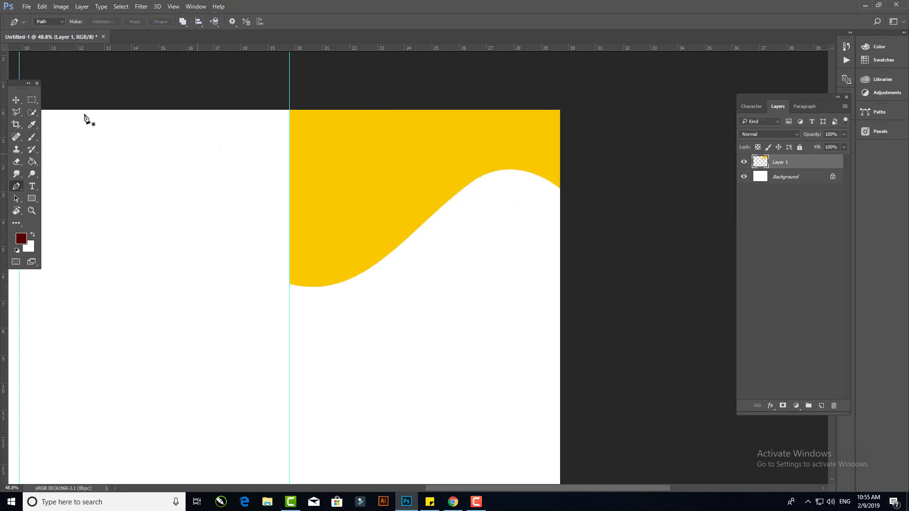
- Duplicate the yellow wave layer and nudge the copy downward
click(16, 101)
click(118, 95)
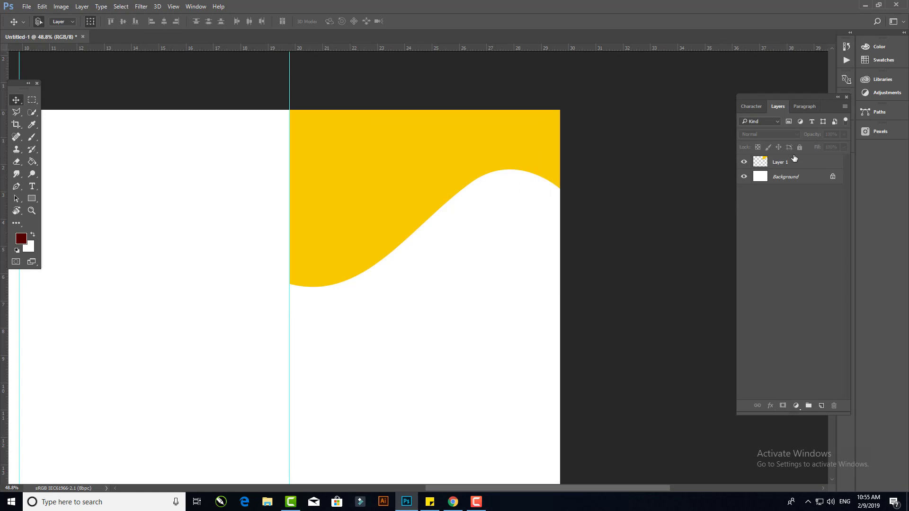
drag(794, 160, 821, 405)
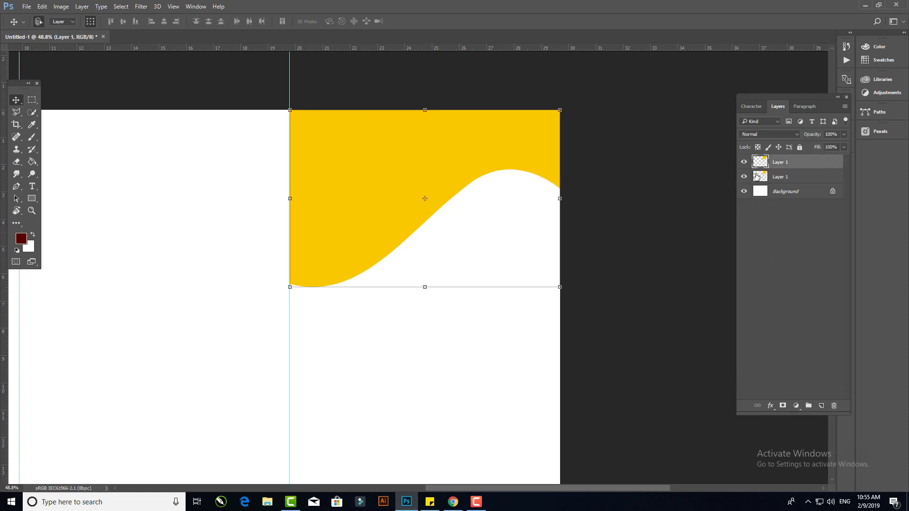
key(shift+Down)
key(shift+Down)
key(shift+Down)
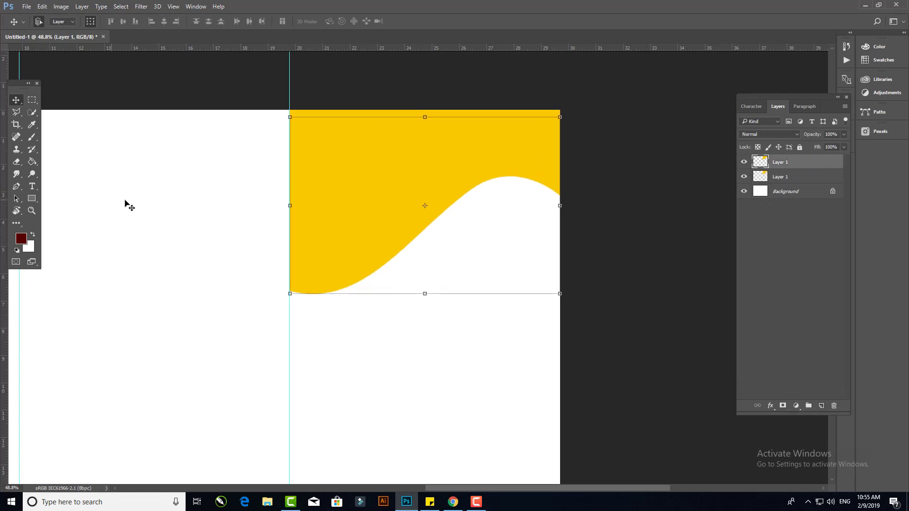
- Set the foreground colour to f0d5d5, hide the top wave layer, and fill the lower wave layer with it
key(i)
click(21, 238)
click(592, 248)
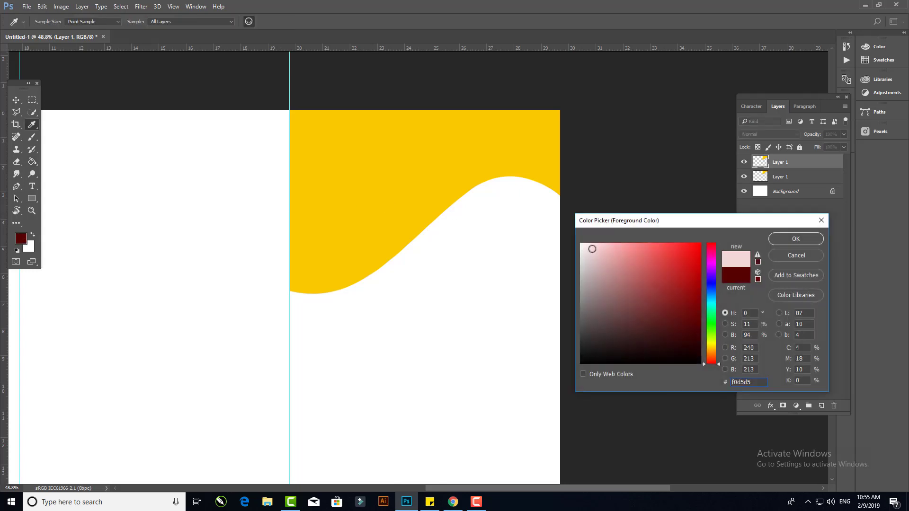
drag(592, 249, 584, 243)
click(802, 241)
click(787, 179)
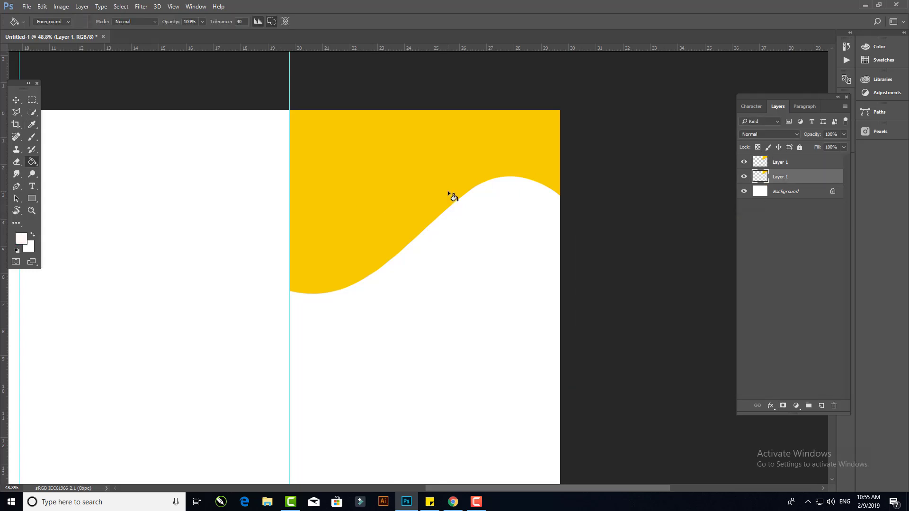
click(743, 162)
click(486, 149)
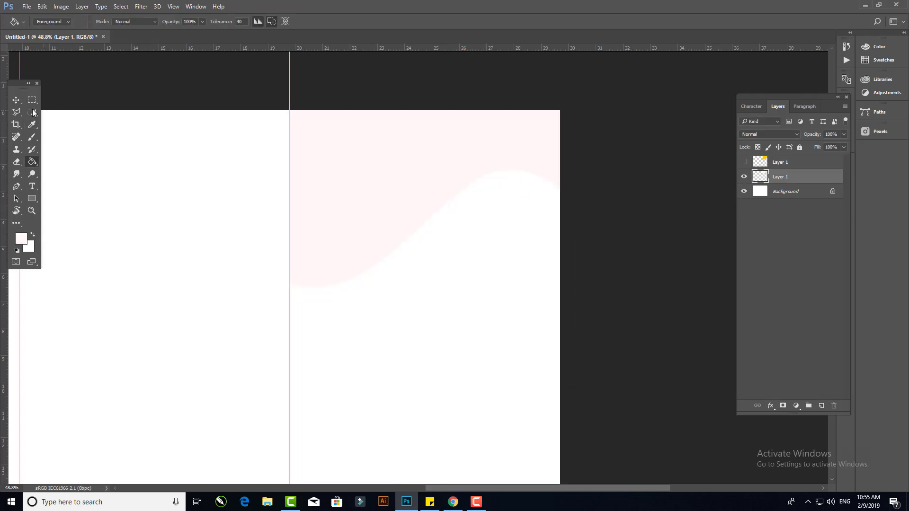
- Show the top wave layer again and move it up slightly
click(16, 100)
click(743, 161)
click(524, 161)
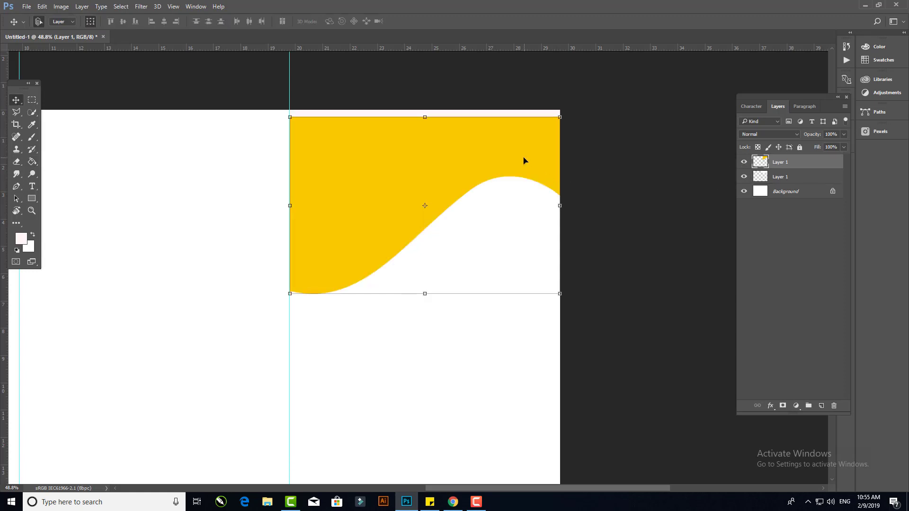
drag(524, 161, 523, 152)
key(shift+Up)
key(shift+Up)
key(shift+Up)
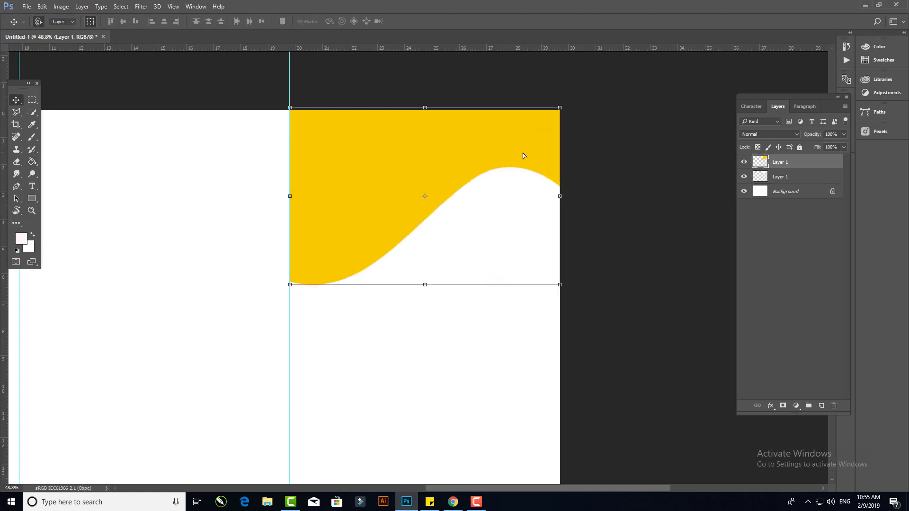
- Draw a closed path over the lower right panel with an arched top edge using the Pen tool
drag(436, 290, 361, 209)
drag(420, 227, 422, 109)
scroll(405, 182, down, 2)
drag(384, 206, 352, 123)
scroll(354, 183, down, 2)
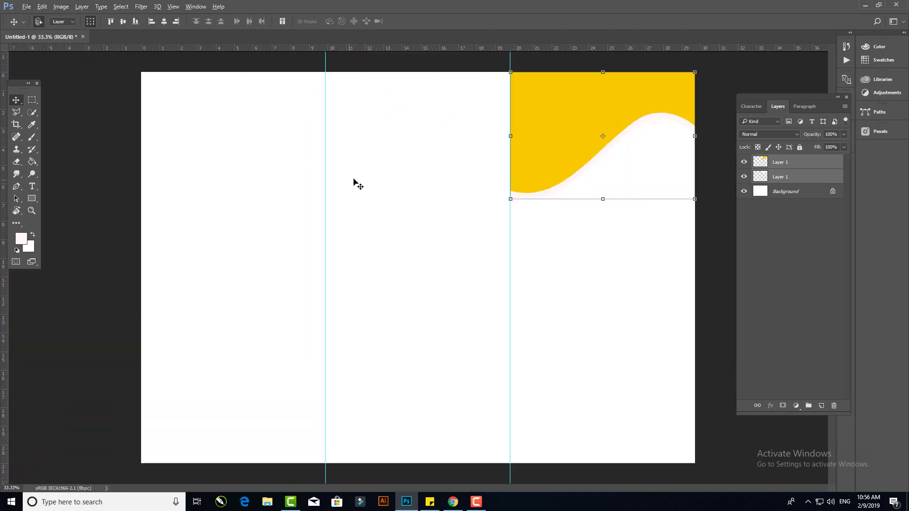
scroll(444, 238, up, 2)
drag(541, 273, 317, 138)
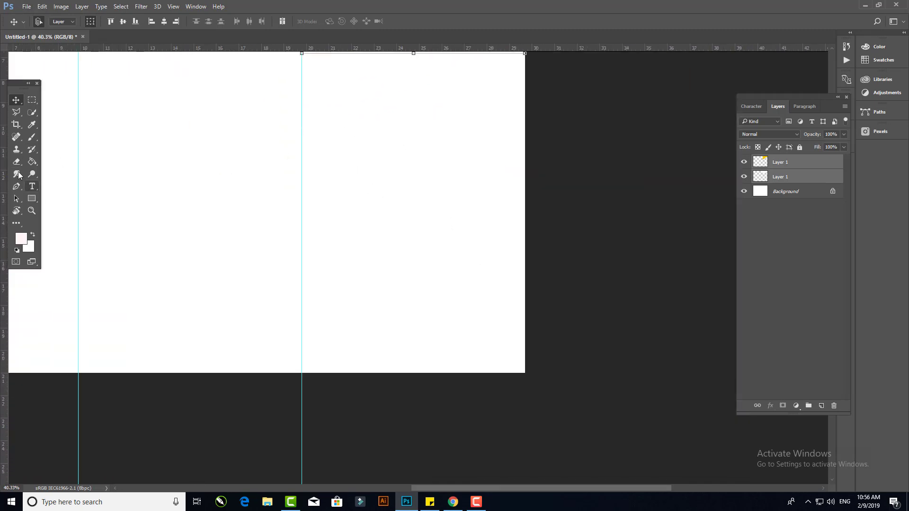
click(16, 186)
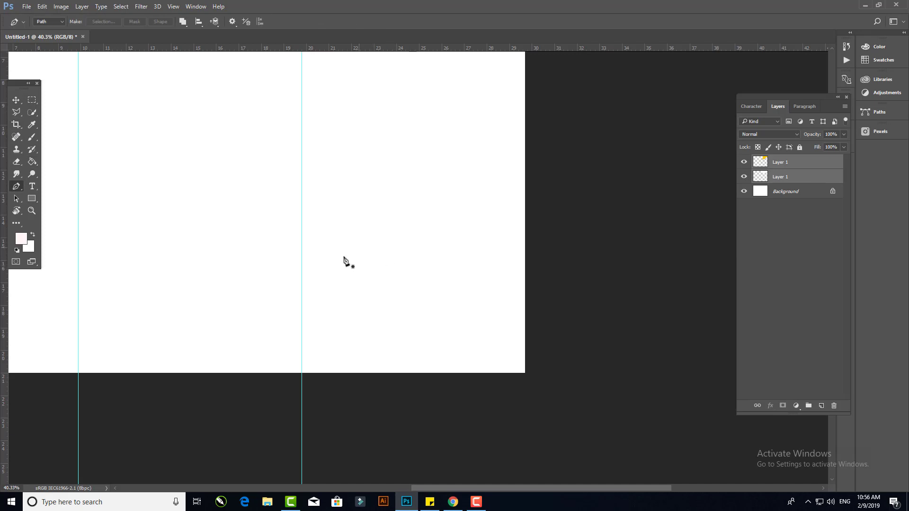
click(302, 220)
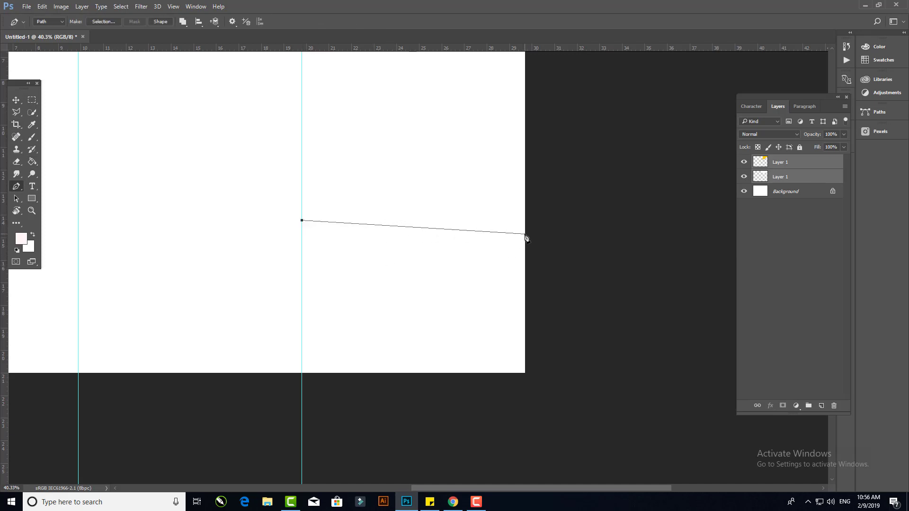
drag(525, 234, 650, 337)
click(525, 235)
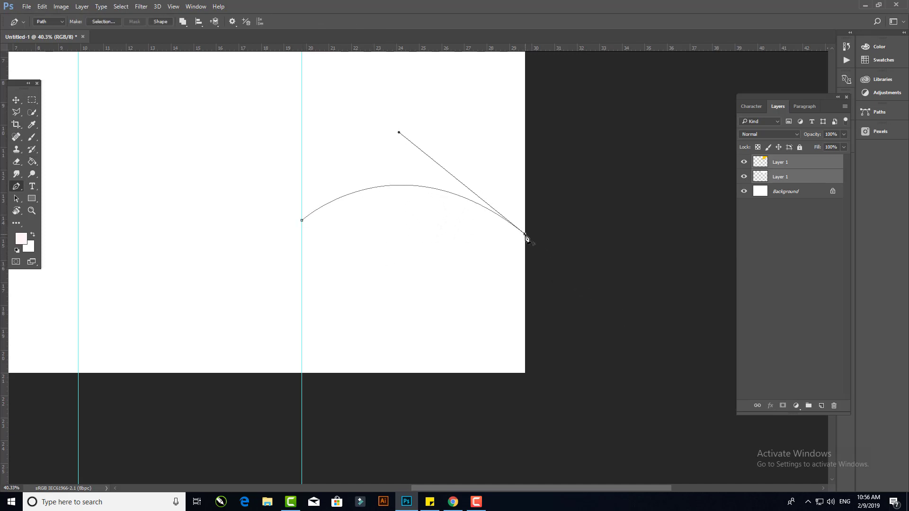
click(525, 372)
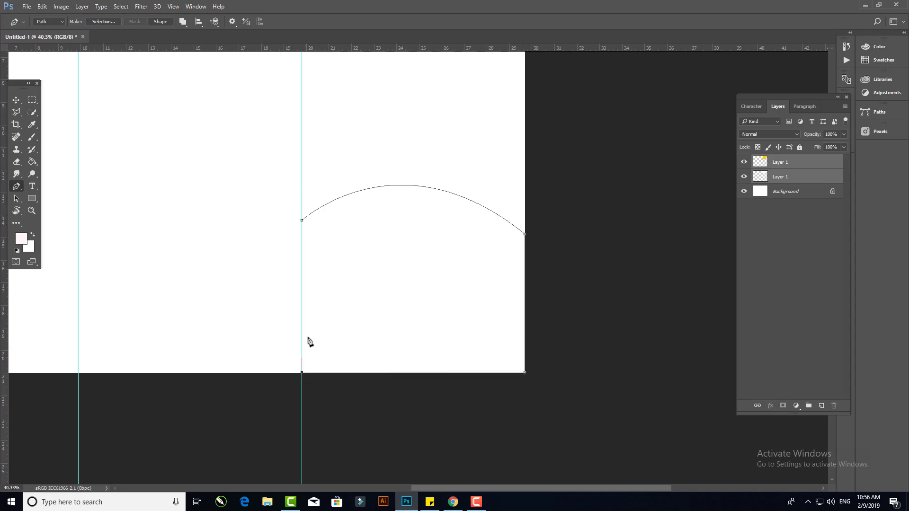
click(302, 222)
- Convert the arched path into a selection
right_click(334, 235)
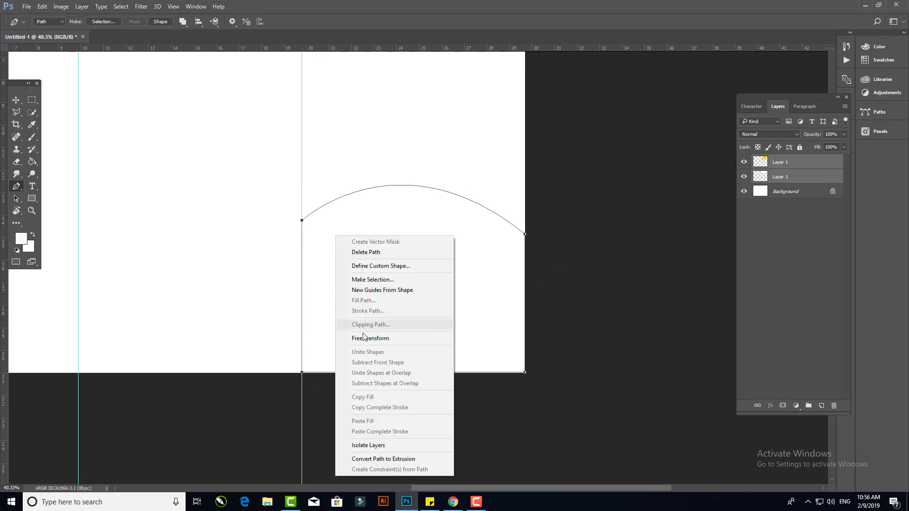
click(374, 280)
key(Return)
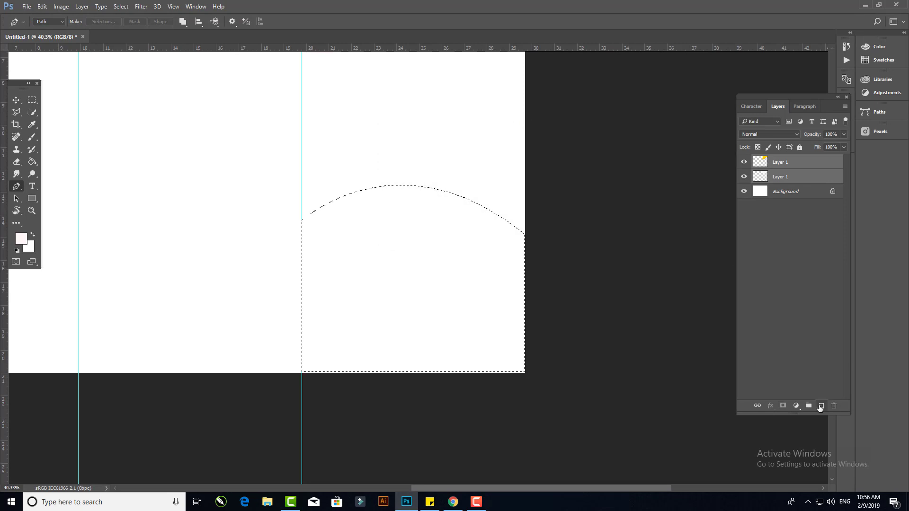
- Add a new layer and fill the arched selection with a light grey picked in the foreground colour picker
click(821, 405)
key(g)
click(20, 238)
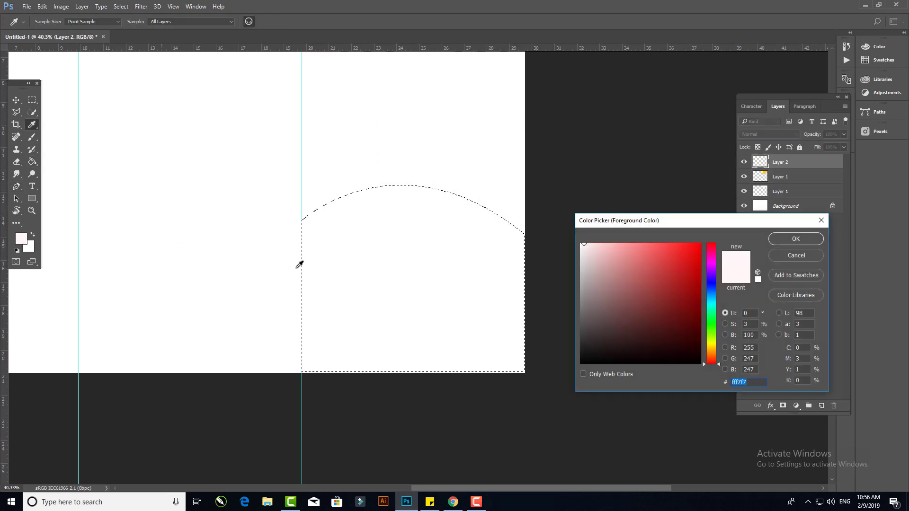
click(582, 263)
click(795, 239)
click(385, 239)
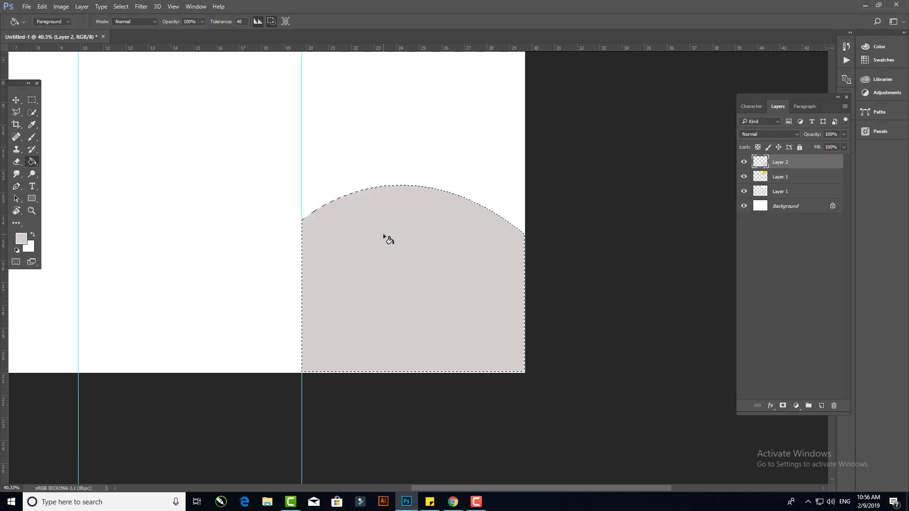
- Duplicate the grey arch layer and nudge the selected copy upward
key(v)
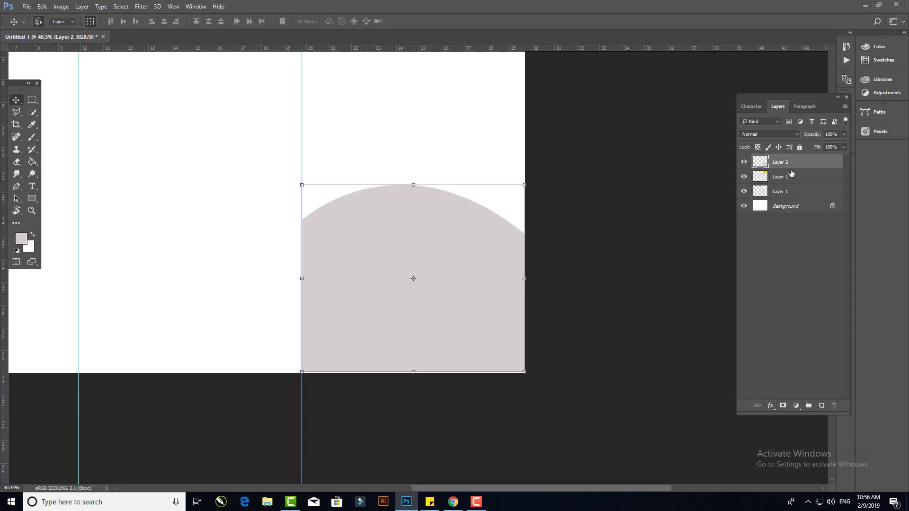
drag(789, 163, 821, 405)
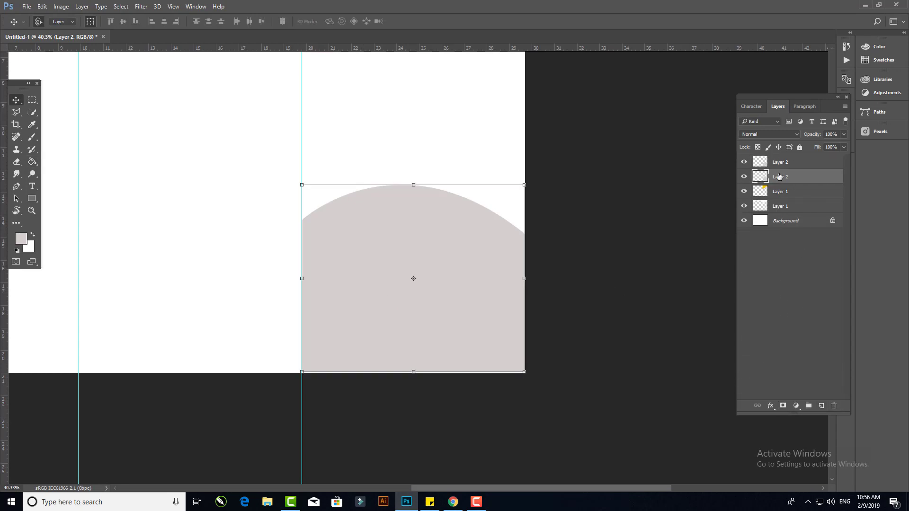
key(shift+Up)
key(shift+Up)
key(shift+Up)
- Pick a light pink foreground colour, hide the raised grey layer, and fill the other arch layer with pink
key(g)
click(21, 239)
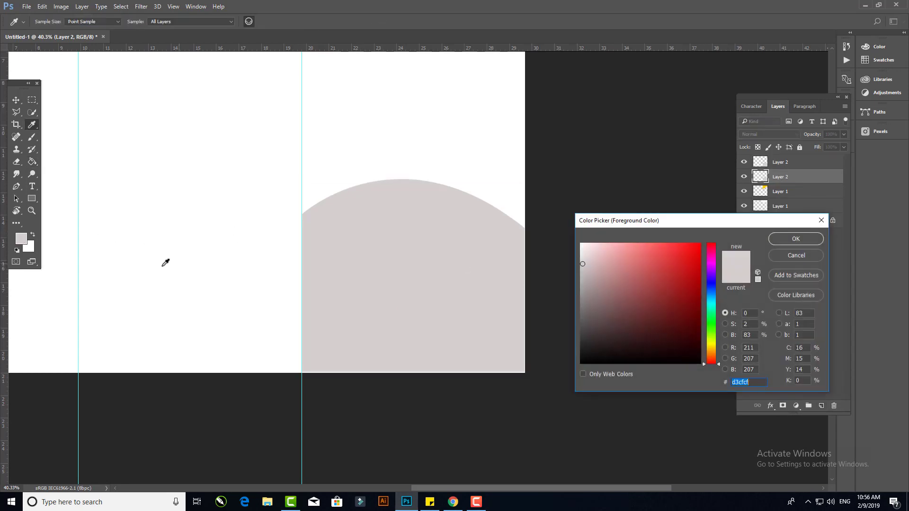
drag(600, 251, 589, 245)
click(795, 239)
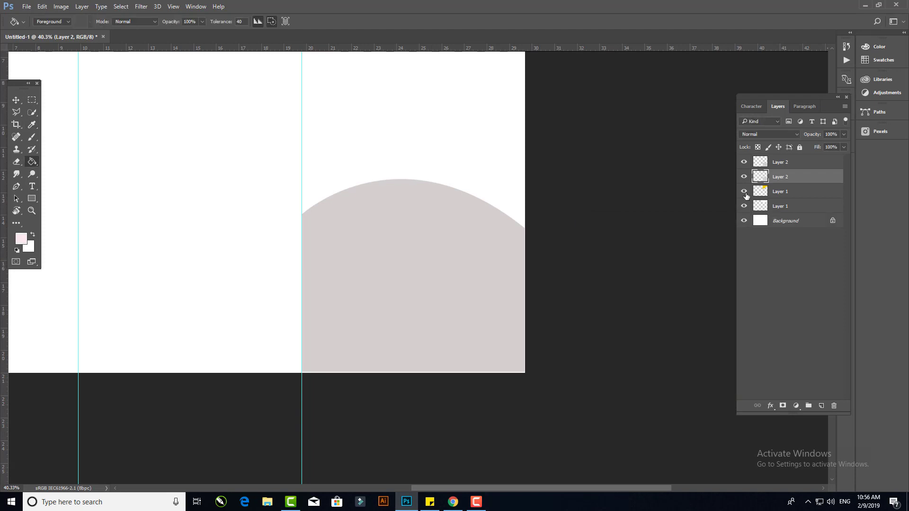
click(743, 177)
click(783, 164)
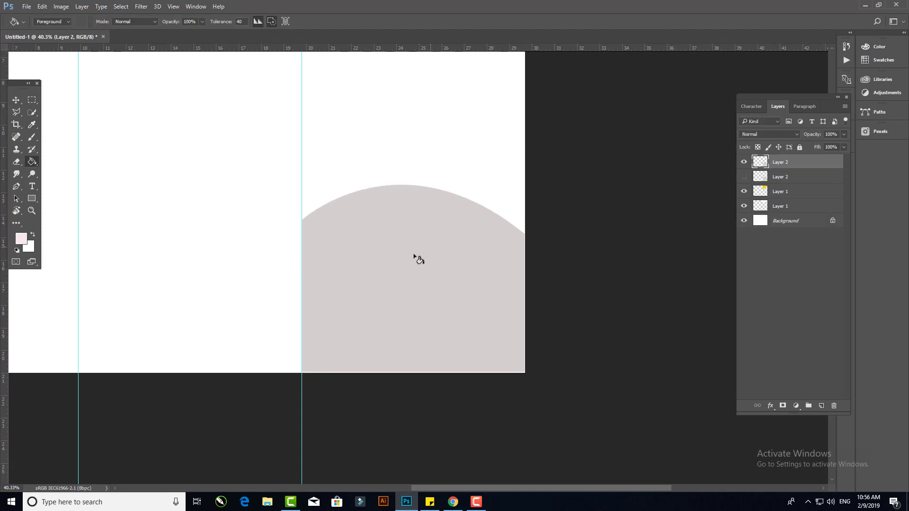
click(408, 241)
- Show the hidden grey arch layer again
key(v)
click(744, 177)
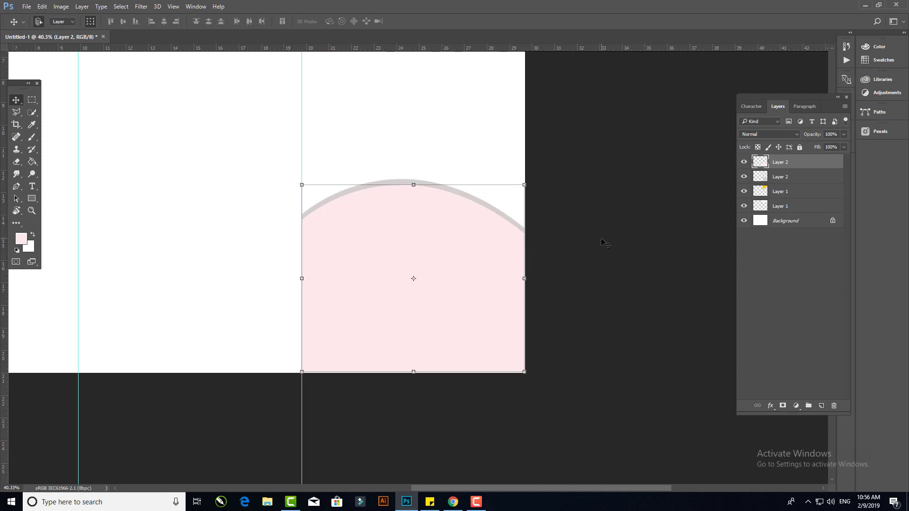
click(560, 255)
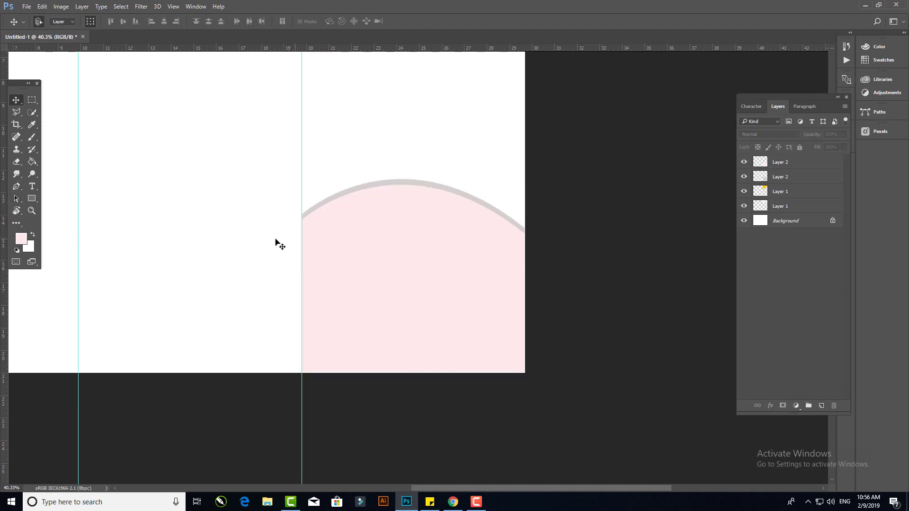
- Draw a closed path across the bottom of the right panel with a low curved top edge using the Pen tool
key(p)
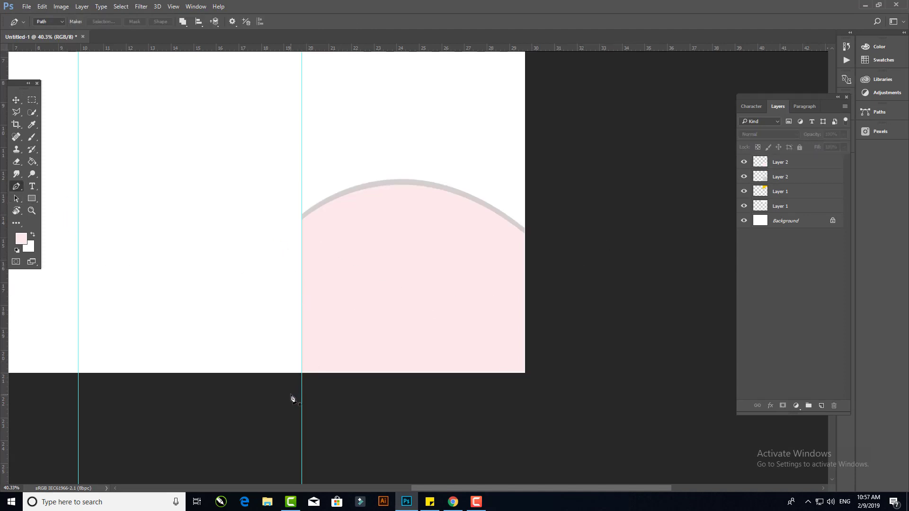
click(302, 373)
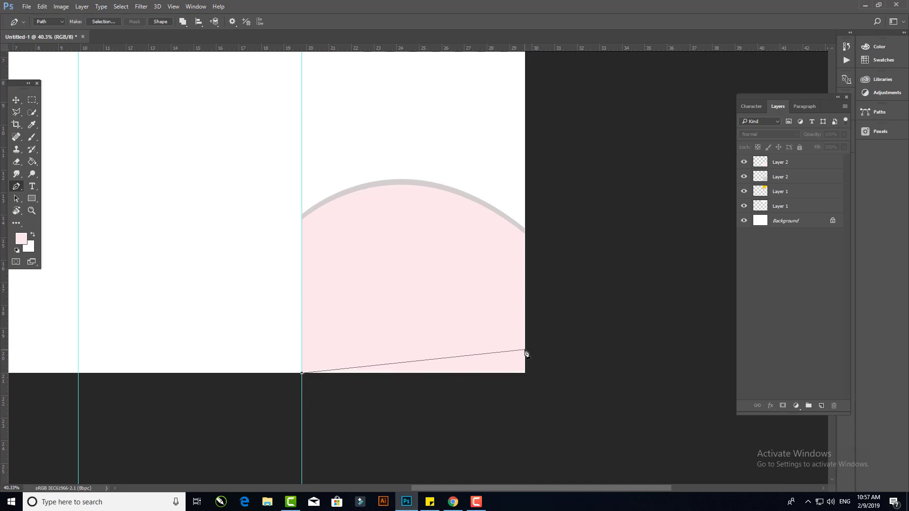
drag(525, 350, 710, 417)
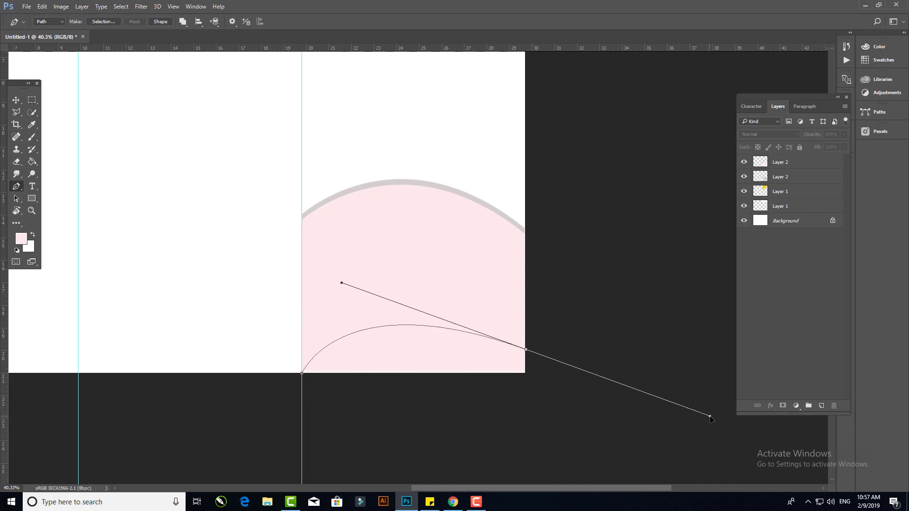
alt+click(525, 349)
click(527, 373)
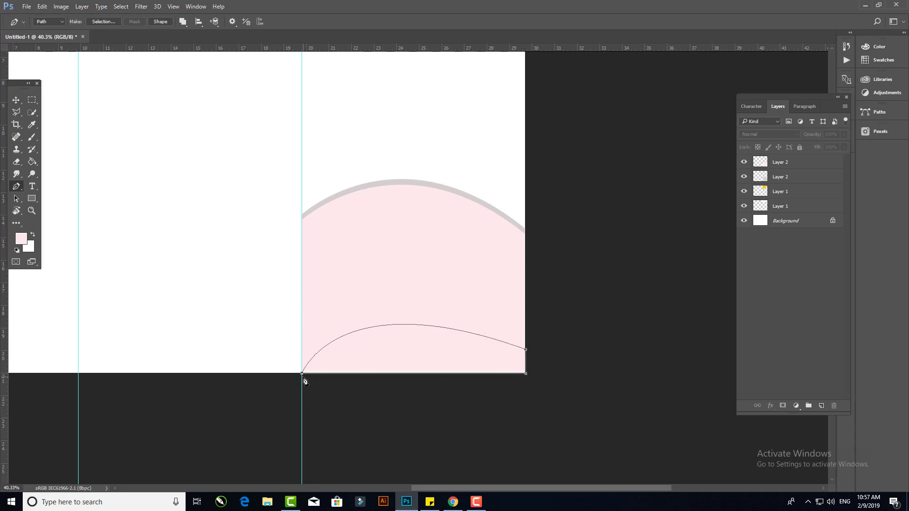
- Convert the low curved path into a selection
right_click(385, 353)
click(419, 151)
click(505, 146)
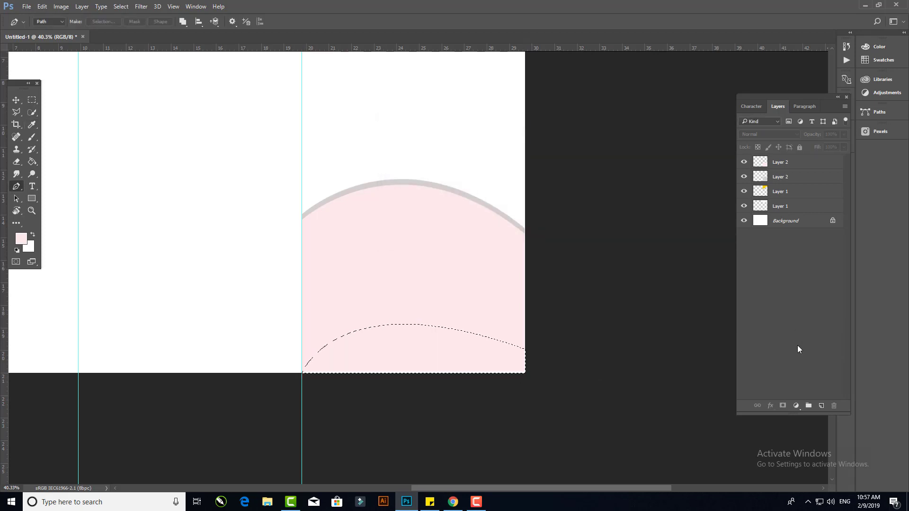
- Add a new layer, sample the top wave's yellow as foreground, fill the low curved selection with it, and deselect
click(821, 406)
key(g)
scroll(336, 291, down, 3)
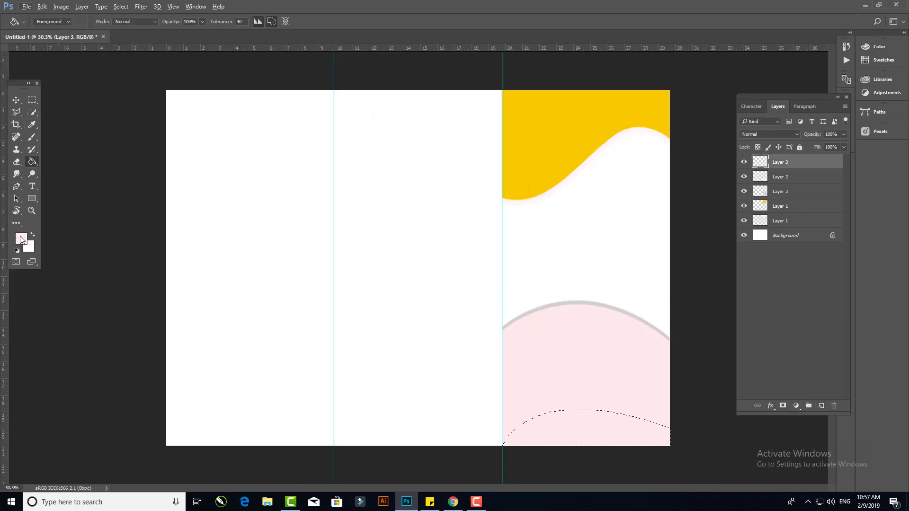
click(21, 240)
click(548, 126)
click(751, 235)
click(579, 419)
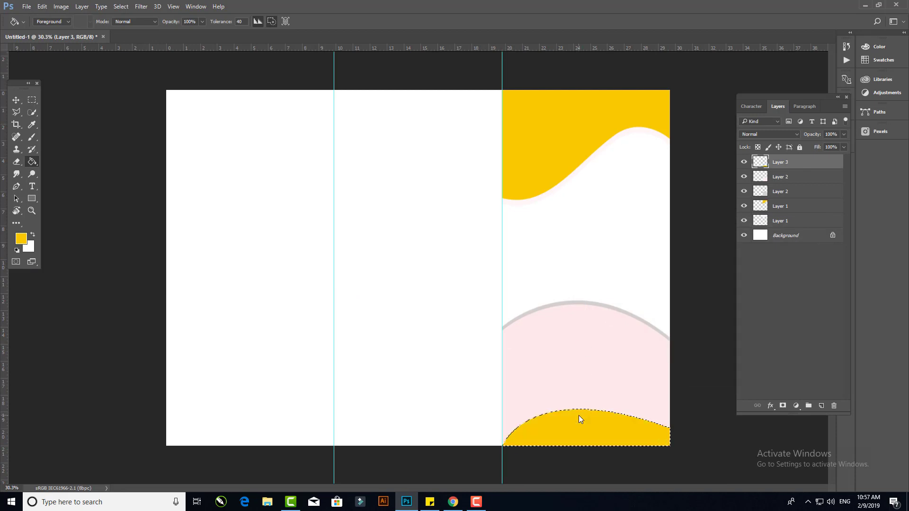
key(ctrl+d)
- Duplicate the bottom yellow wave layer and nudge the selected copy upward
key(v)
click(716, 425)
scroll(681, 424, up, 3)
drag(611, 416, 525, 259)
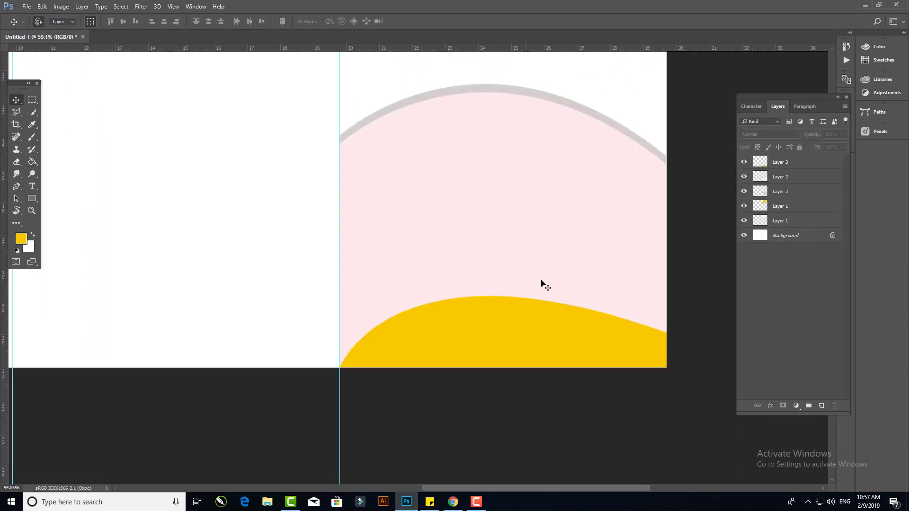
scroll(549, 303, up, 1)
click(575, 331)
drag(780, 163, 821, 406)
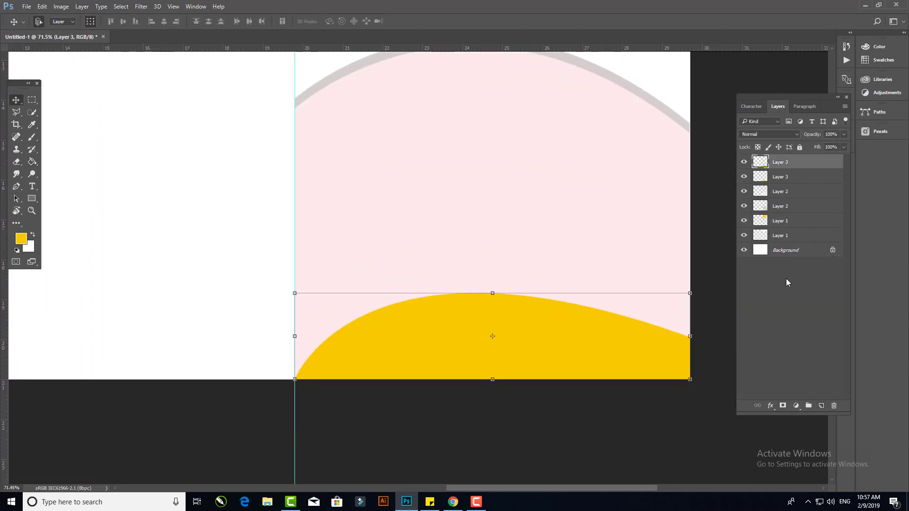
click(781, 178)
key(shift+Up)
key(shift+Up)
- Set the foreground colour to fab600, hide the top yellow wave layer, and fill the raised copy with orange
key(g)
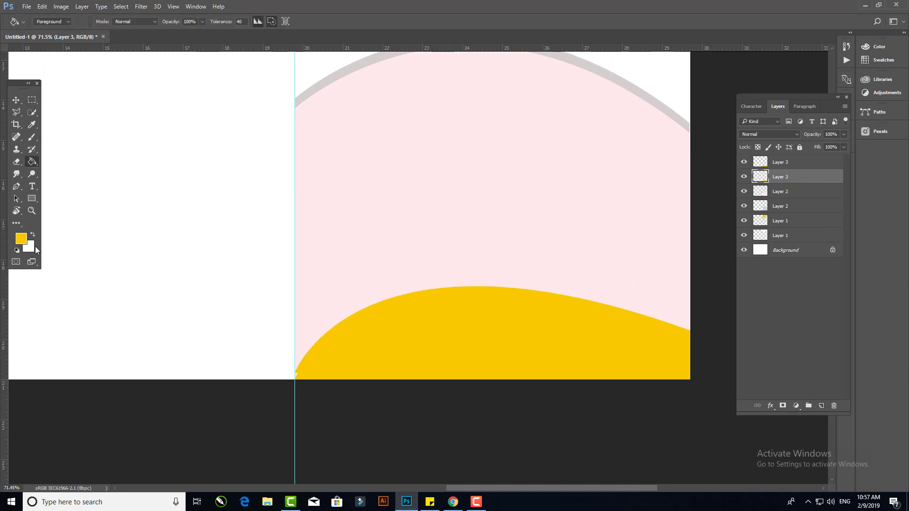
click(21, 239)
click(704, 349)
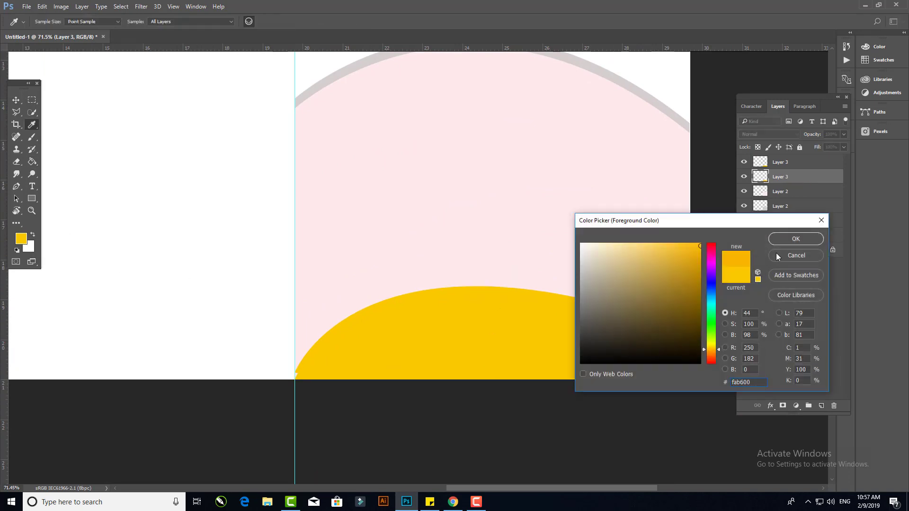
click(785, 239)
click(744, 163)
click(744, 162)
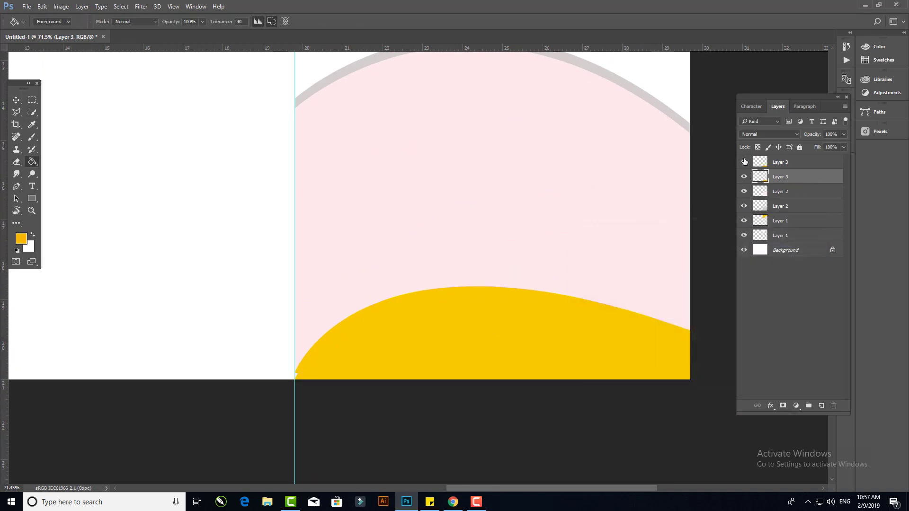
click(744, 162)
click(488, 325)
- Show the top yellow wave layer again
click(15, 100)
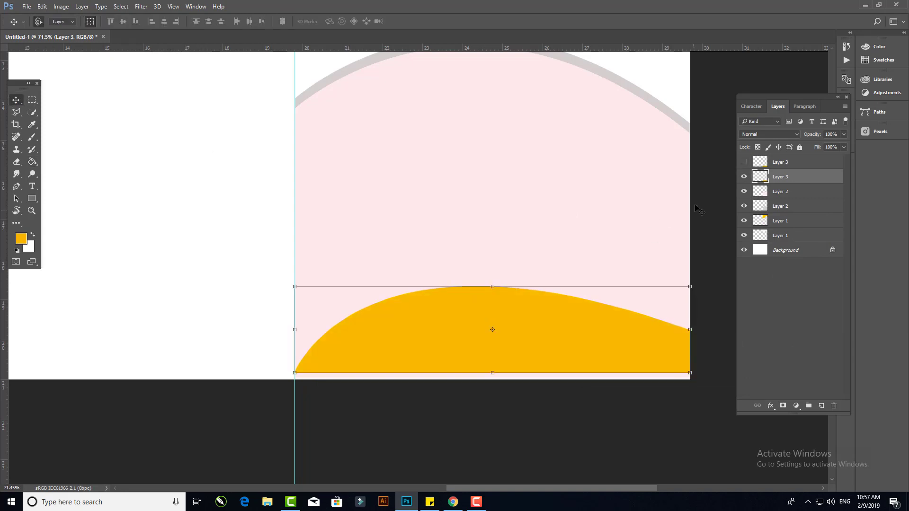
click(741, 162)
click(497, 387)
scroll(497, 387, down, 5)
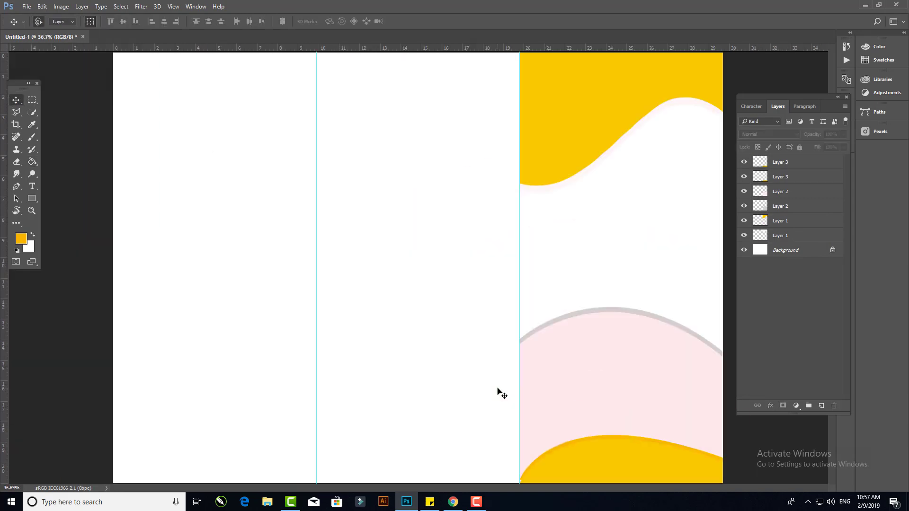
scroll(532, 312, up, 1)
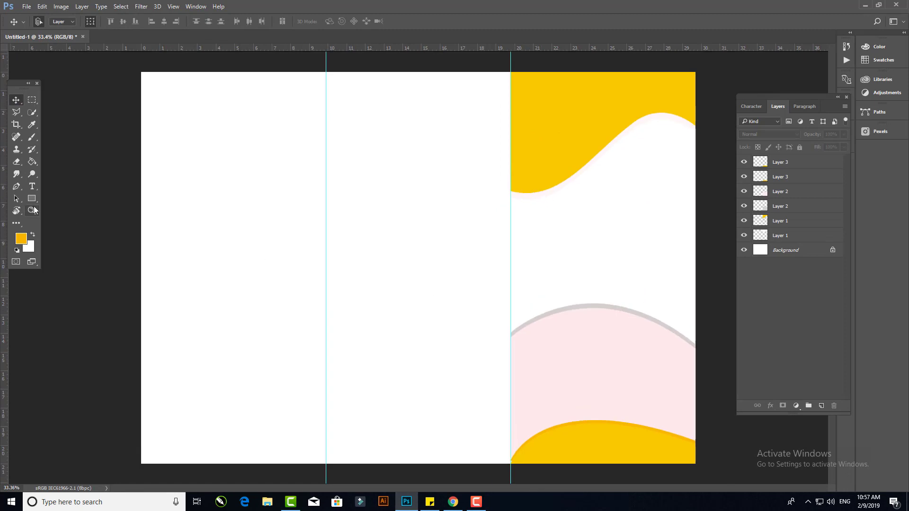
- Draw a rectangle about 1170 by 1855 px covering the right panel above the pink wave
key(u)
drag(511, 89, 694, 381)
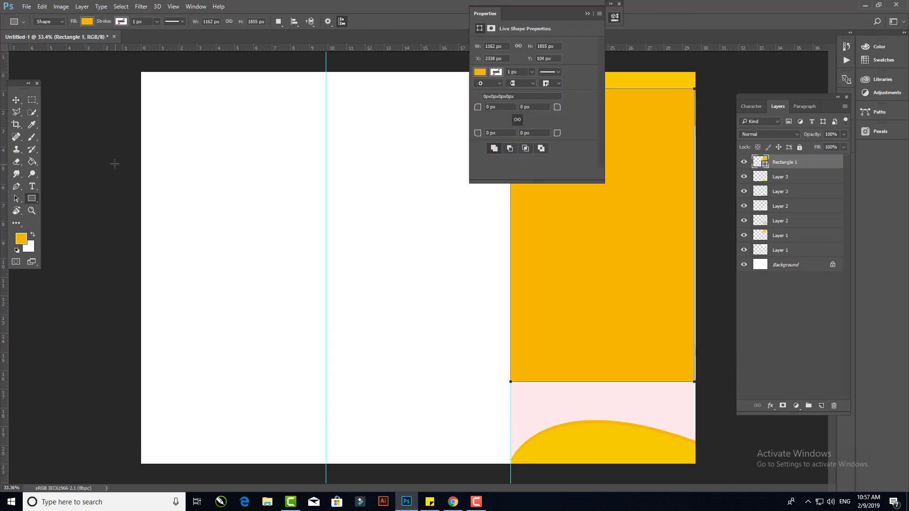
key(ctrl+t)
drag(694, 234, 696, 234)
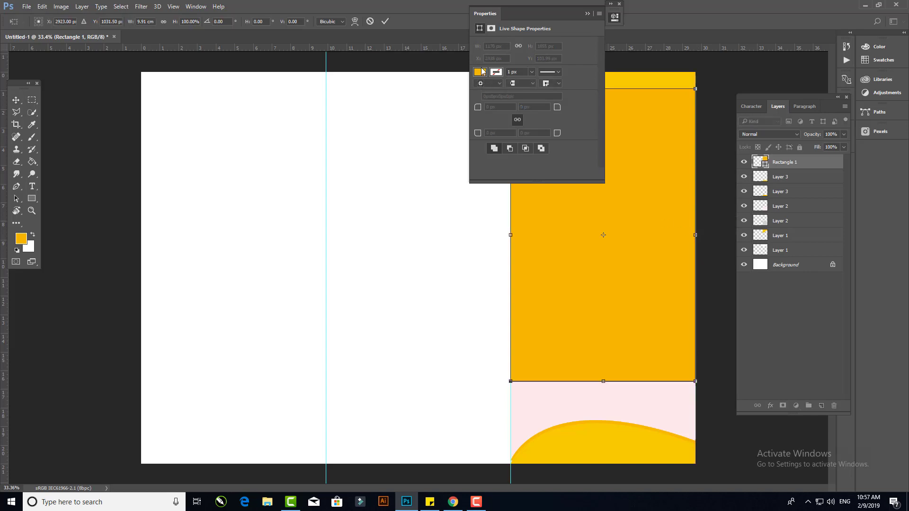
click(384, 24)
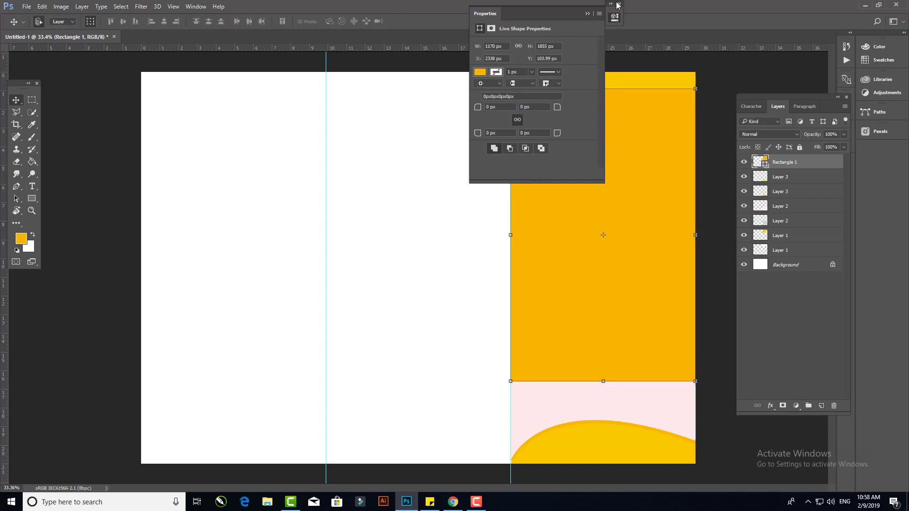
- Place the linked business meeting photo into the document
click(619, 4)
click(421, 164)
click(29, 8)
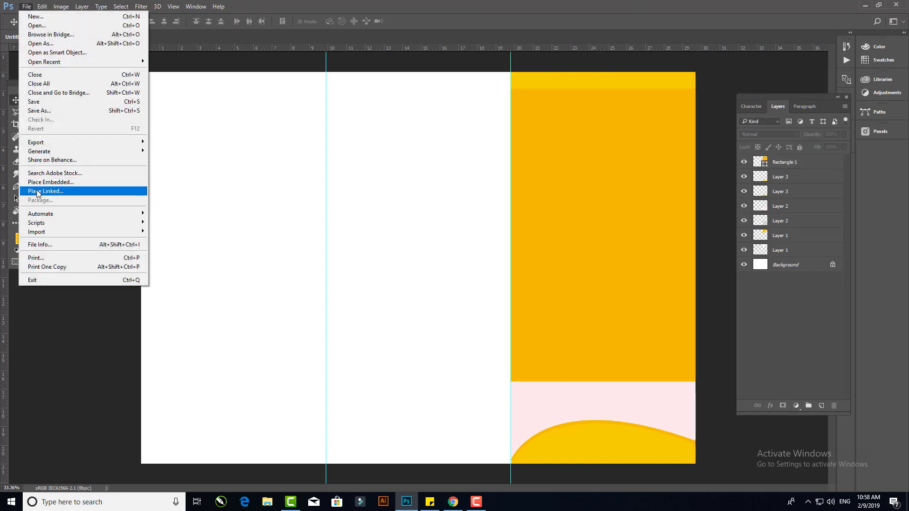
click(45, 191)
click(173, 74)
double_click(174, 74)
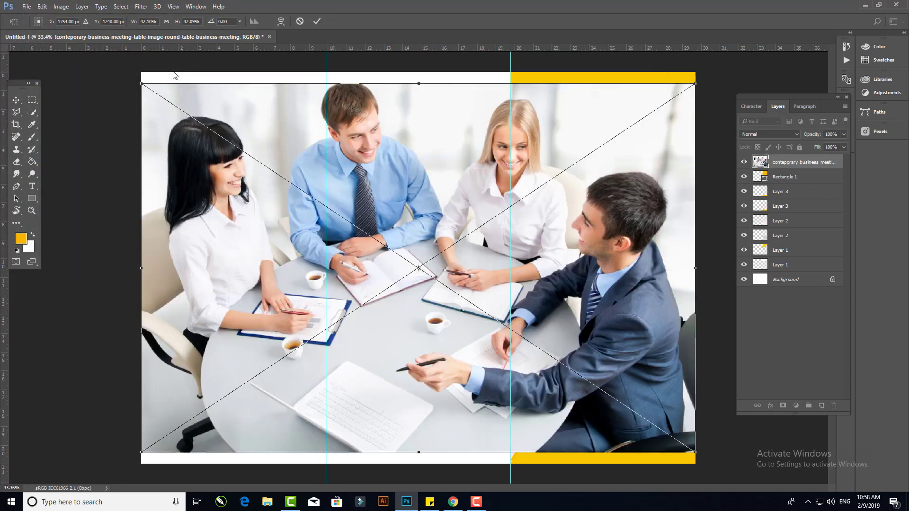
- Scale and position the photo over the right panel's rectangle and commit the transform
drag(142, 84, 450, 290)
drag(594, 311, 625, 163)
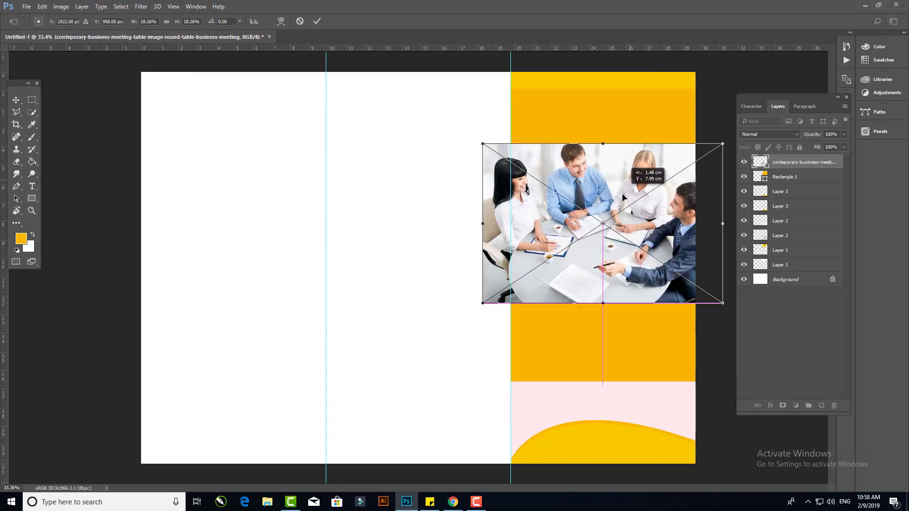
drag(722, 306, 851, 398)
key(Return)
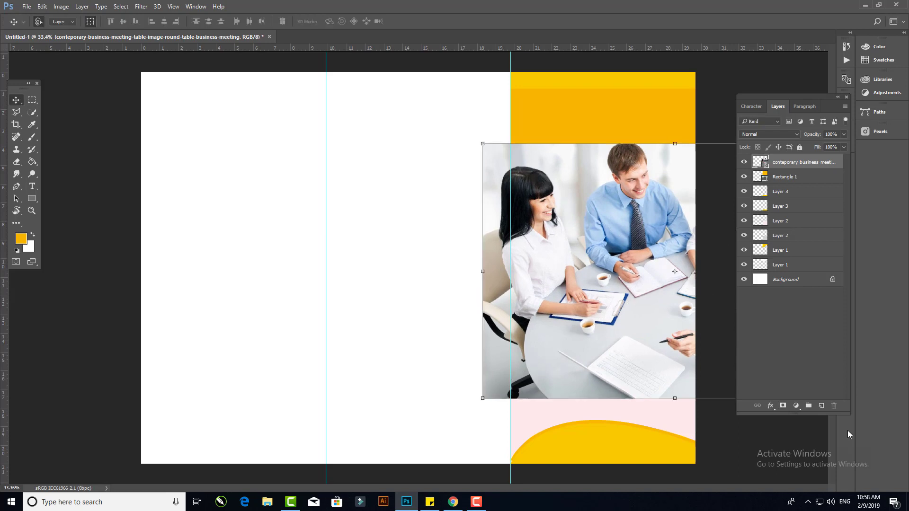
- Clip the photo to the rectangle and move both layers below the wave layers
alt+click(757, 168)
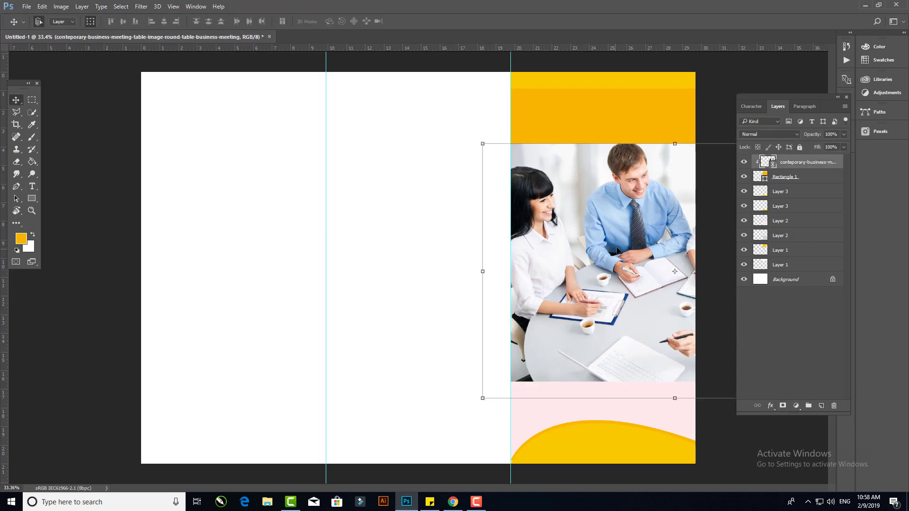
shift+click(786, 177)
drag(786, 177, 784, 272)
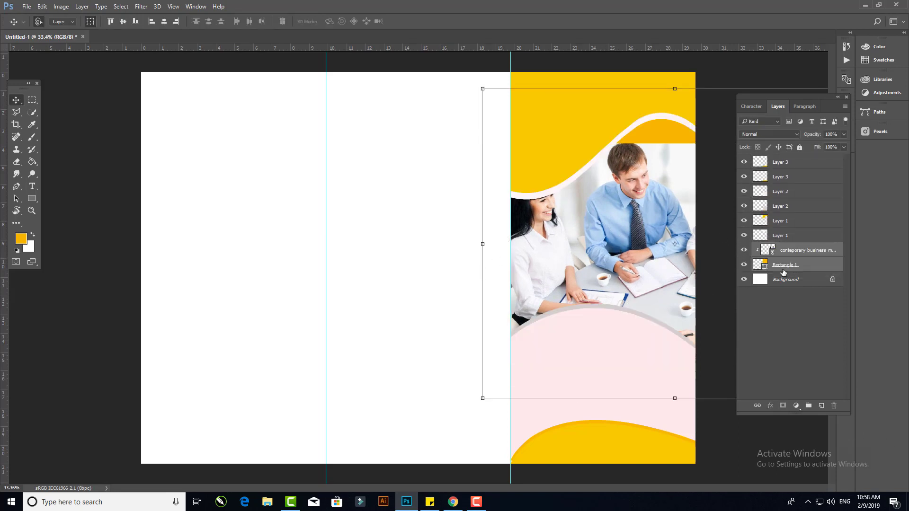
key(ctrl+t)
scroll(475, 265, up, 2)
scroll(598, 255, right, 5)
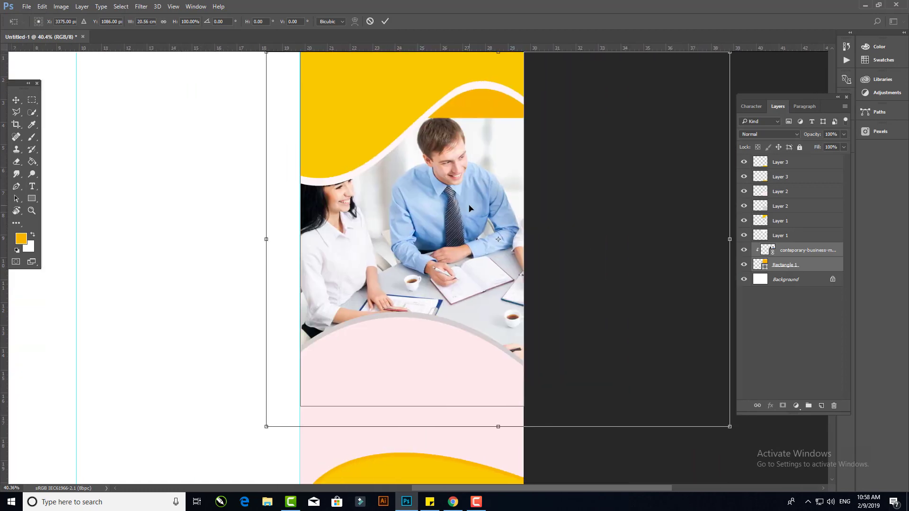
key(Return)
key(ctrl+0)
click(846, 98)
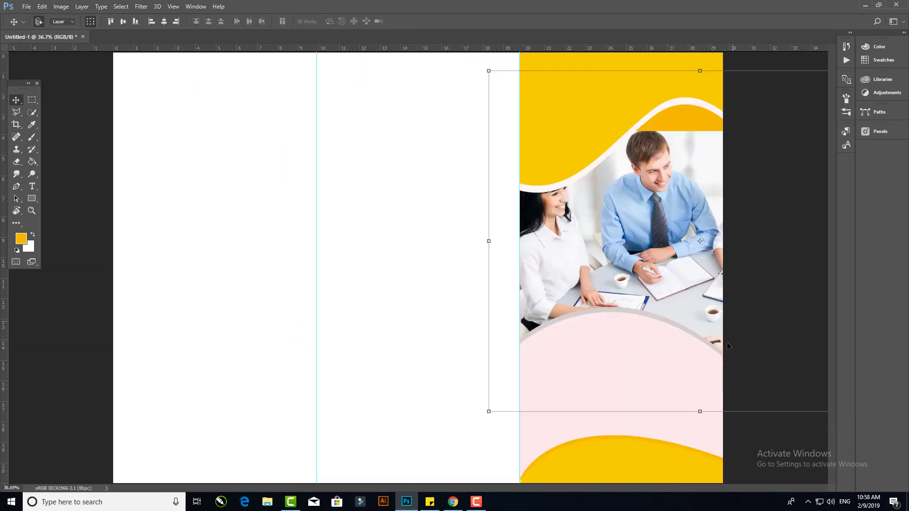
- Enlarge and reposition the clipped meeting photo inside the right panel's rectangle and commit the transform
scroll(576, 313, down, 3)
drag(788, 377, 762, 406)
key(Return)
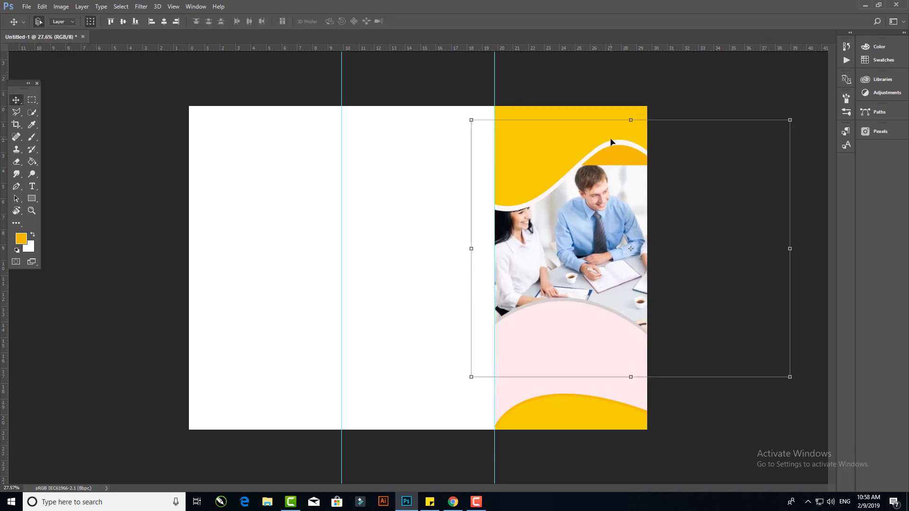
key(F7)
click(799, 251)
scroll(541, 166, down, 3)
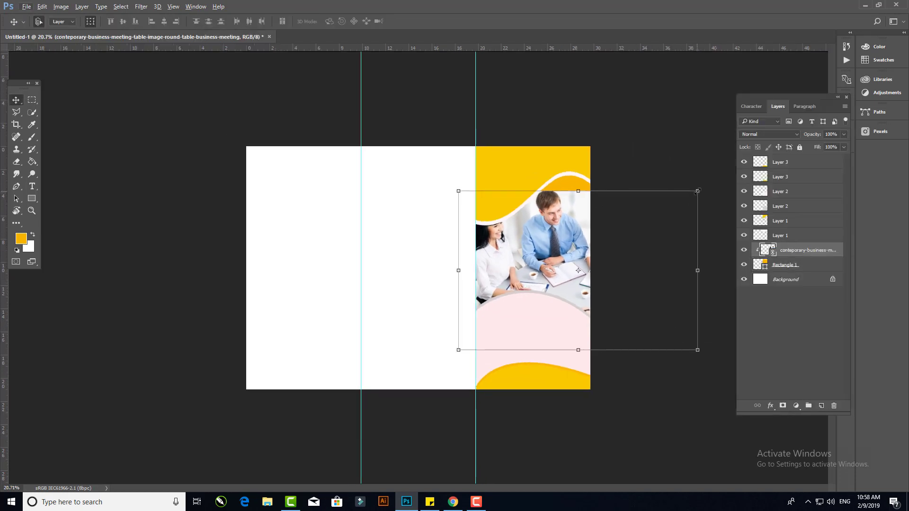
drag(697, 192, 726, 171)
drag(564, 235, 469, 235)
drag(365, 170, 370, 174)
key(Return)
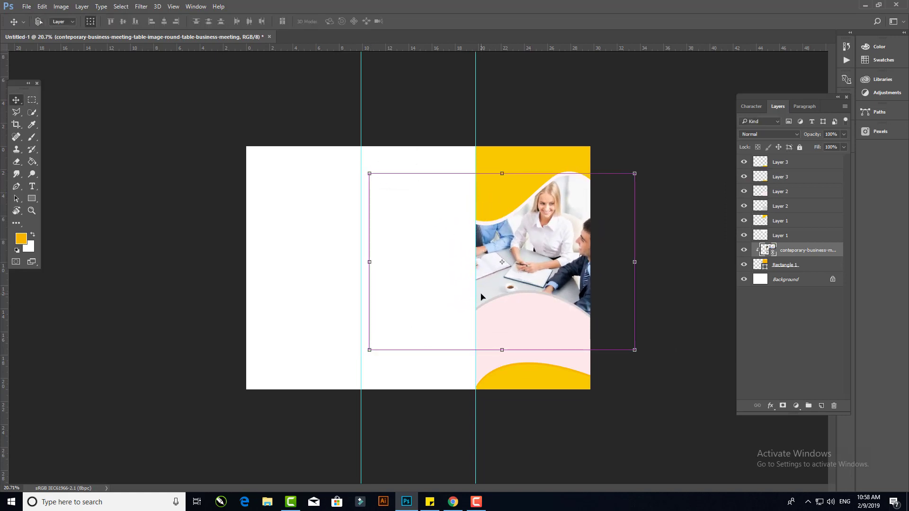
- Draw a hexagon custom shape about 196 by 171 px near the top of the right panel
key(ctrl+plus)
click(377, 74)
scroll(483, 229, up, 2)
drag(483, 230, 413, 265)
right_click(31, 200)
click(71, 240)
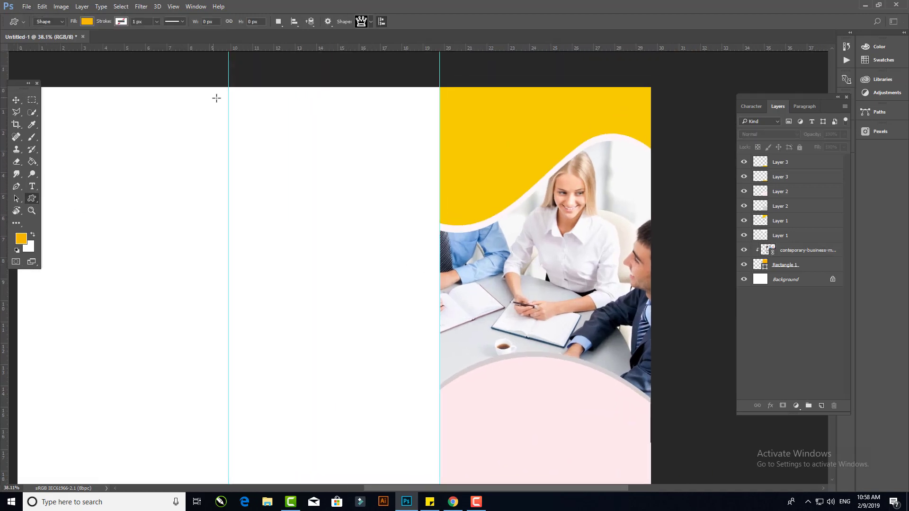
click(365, 22)
scroll(413, 134, down, 10)
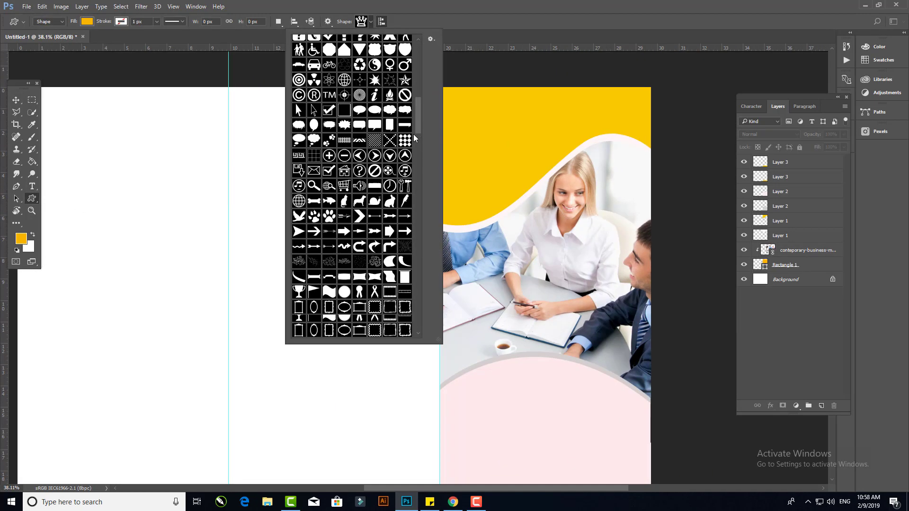
double_click(344, 240)
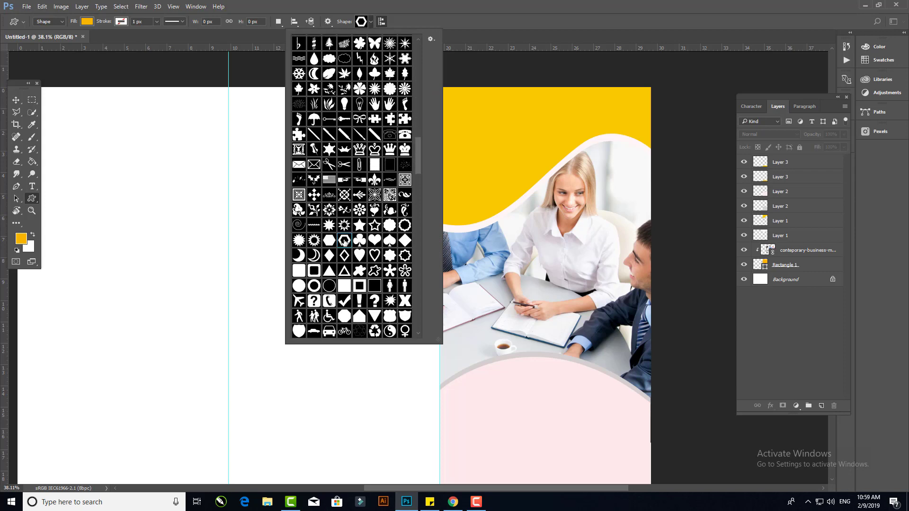
drag(452, 113, 491, 143)
- Set the hexagon's fill colour to white
click(89, 22)
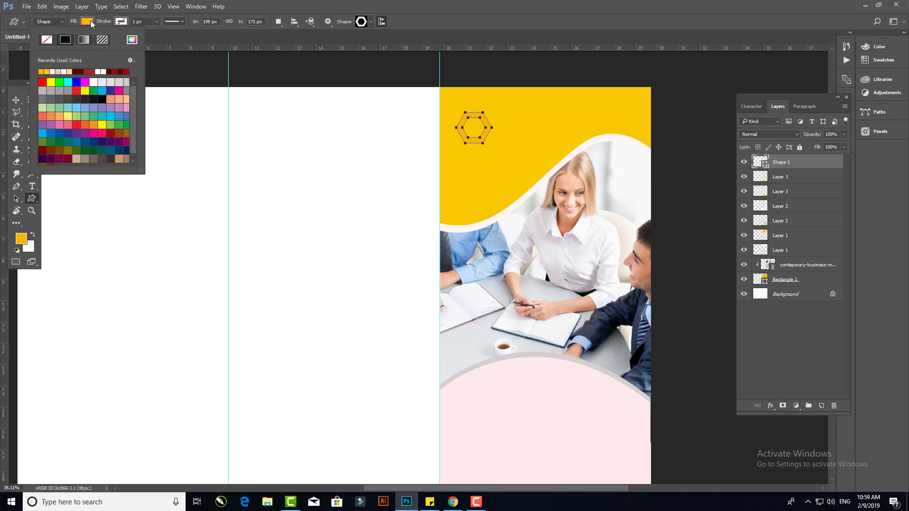
click(103, 71)
click(16, 100)
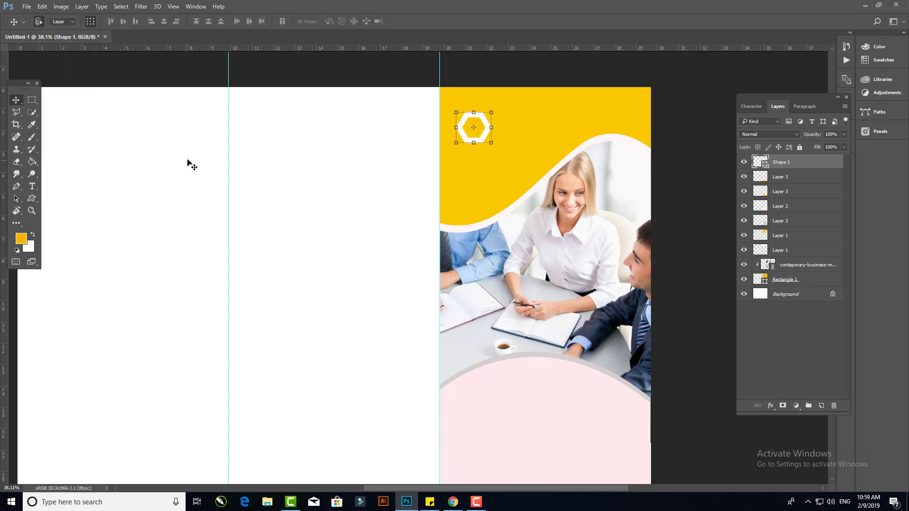
- Move the white hexagon slightly to the right
click(187, 160)
scroll(472, 132, up, 4)
drag(490, 143, 509, 138)
- Add a white "COMPANY NAME" text in Bree Serif below the hexagon and enlarge its font size
key(t)
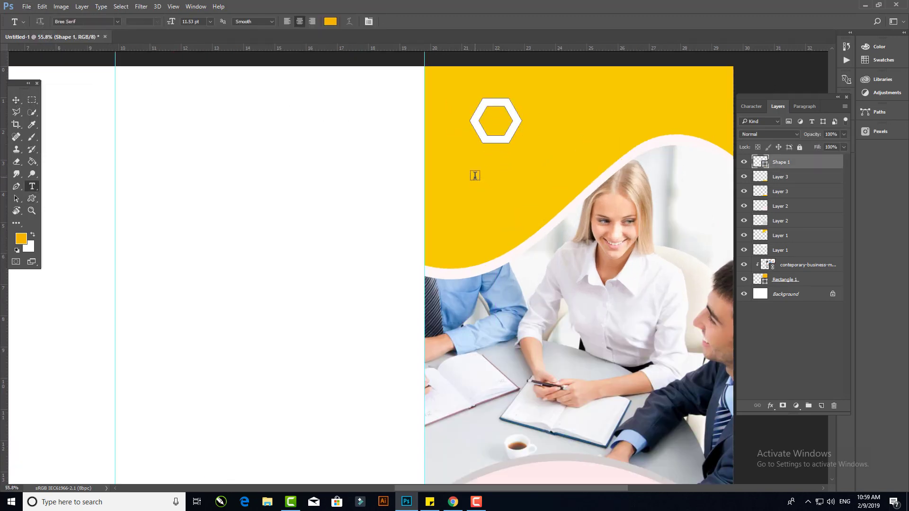
click(474, 176)
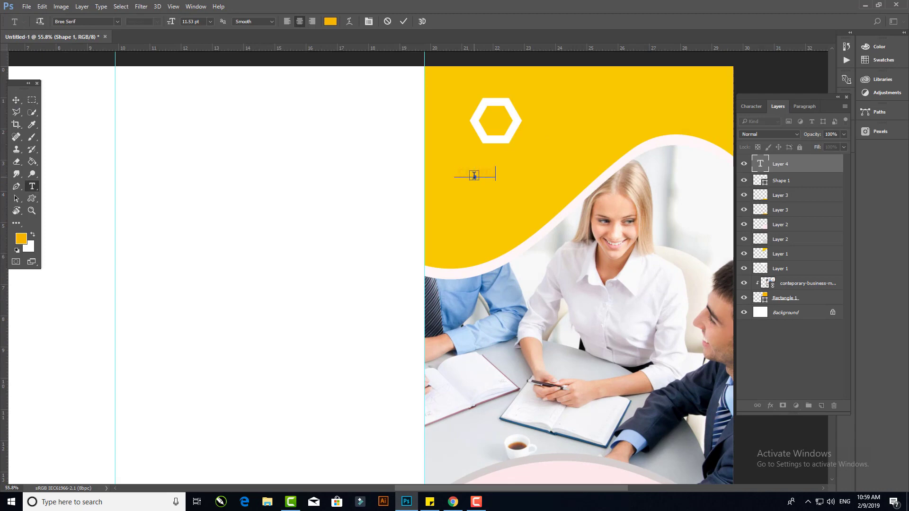
click(330, 21)
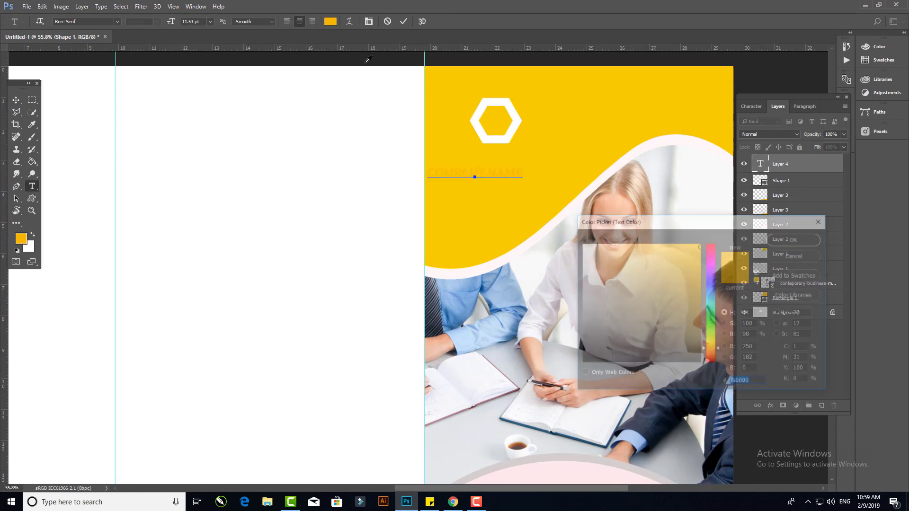
drag(601, 261, 513, 213)
click(795, 239)
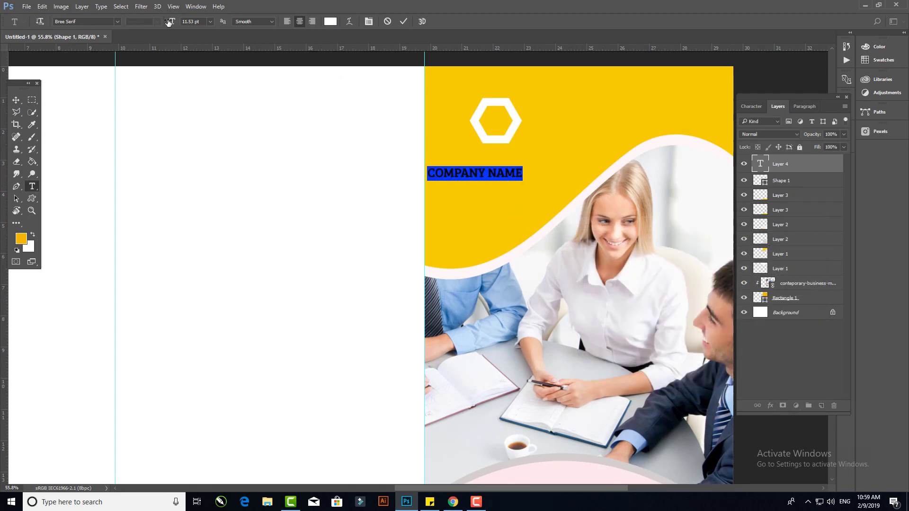
drag(169, 22, 170, 23)
click(17, 101)
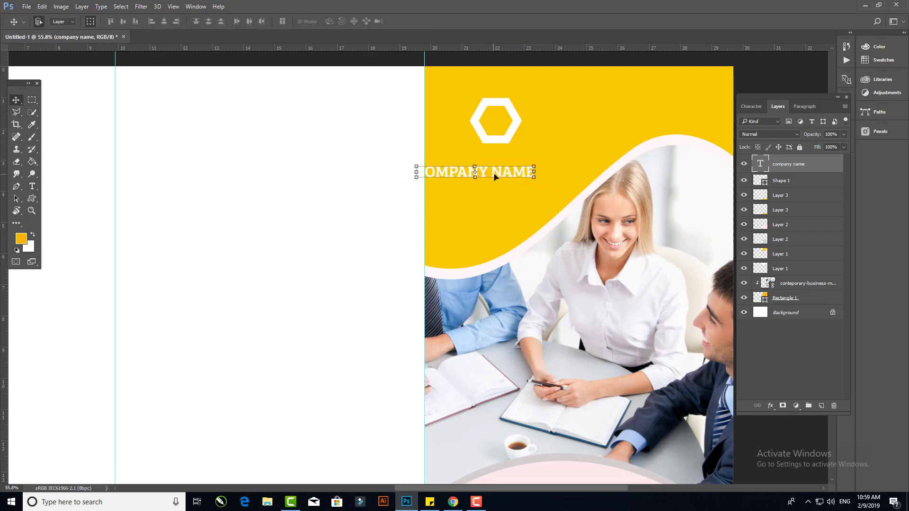
- Select the company name with the hexagon, move them up together and scale them down to about 78%
drag(494, 177, 514, 159)
shift+click(518, 129)
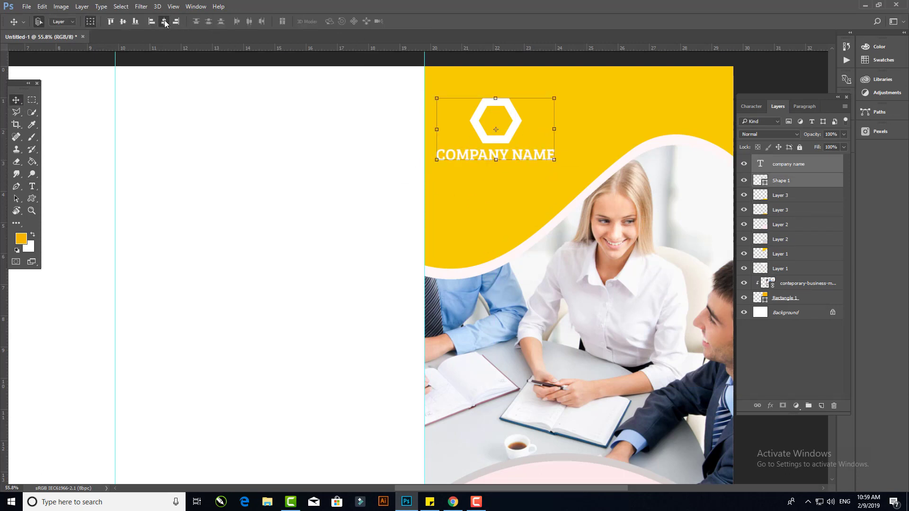
drag(501, 105, 511, 93)
drag(565, 149, 550, 148)
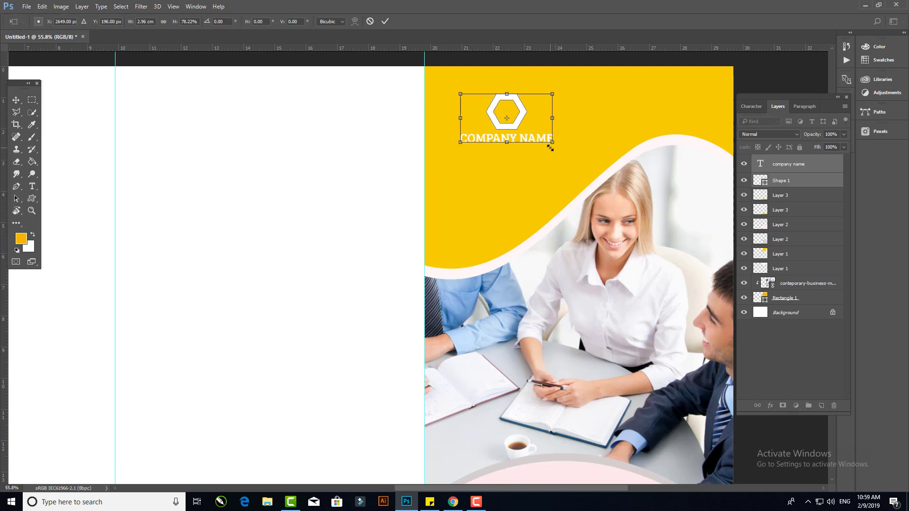
key(Return)
- Duplicate the company name below itself and change the copy to "YOUR TAGLINE HERE"
click(780, 75)
scroll(543, 134, up, 5)
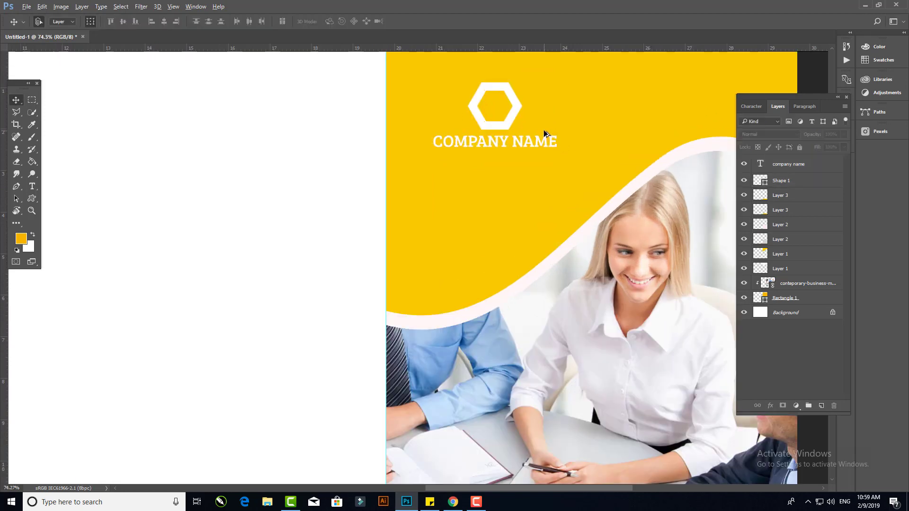
click(485, 154)
alt+drag(485, 154, 486, 175)
double_click(486, 171)
key(ctrl+a)
text(YOUR TAG)
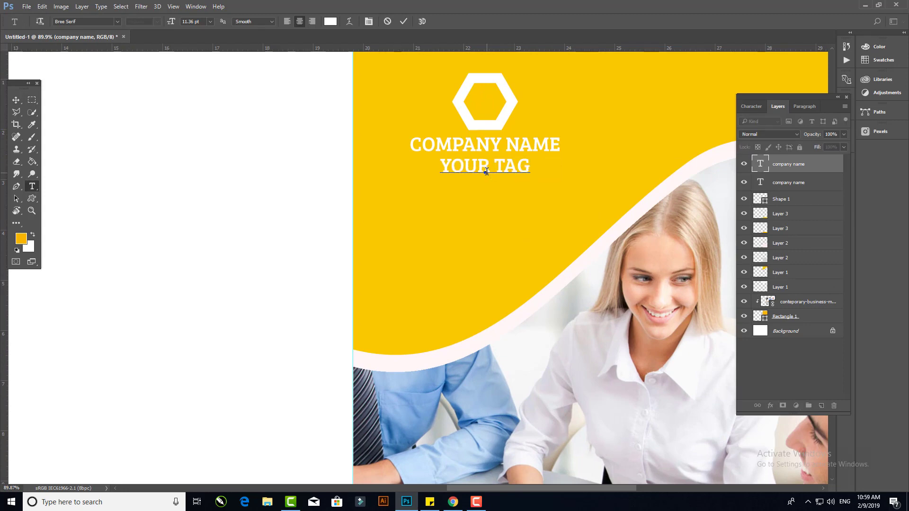
text(LINE HERE)
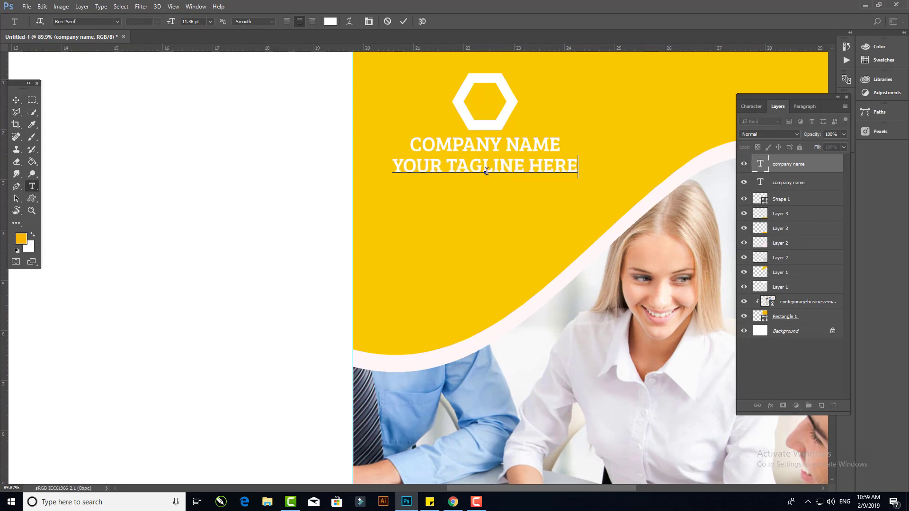
- Reduce the tagline's font size, commit it, and nudge the tagline up slightly
key(ctrl+a)
drag(171, 23, 169, 22)
click(401, 21)
click(17, 100)
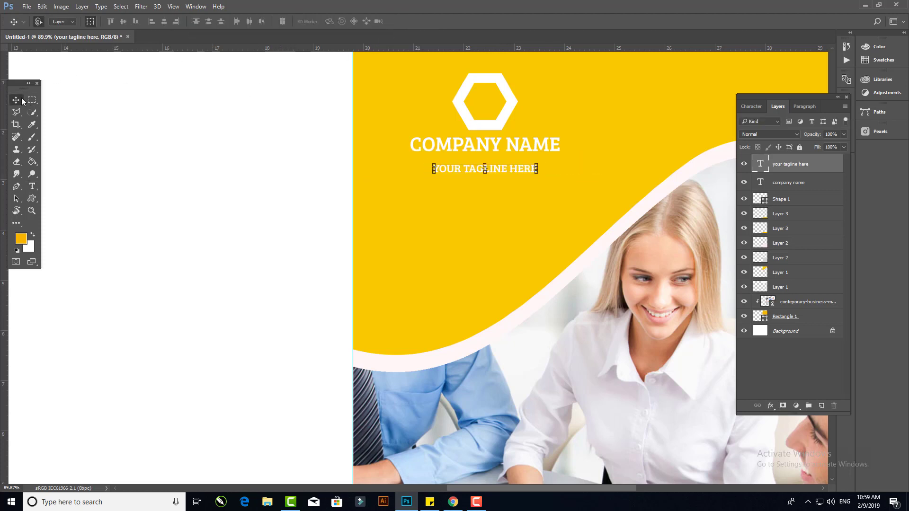
key(shift+Up)
key(shift+Up)
- Add a "BROCHURE" text in the Bebas font on the pink wave area of the right panel
alt+scroll(155, 160, down, 3)
scroll(374, 265, down, 10)
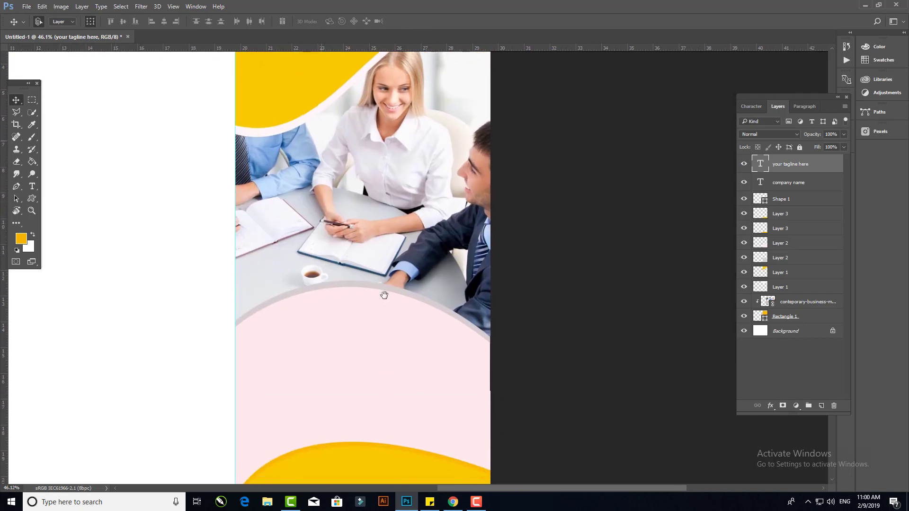
key(t)
click(299, 216)
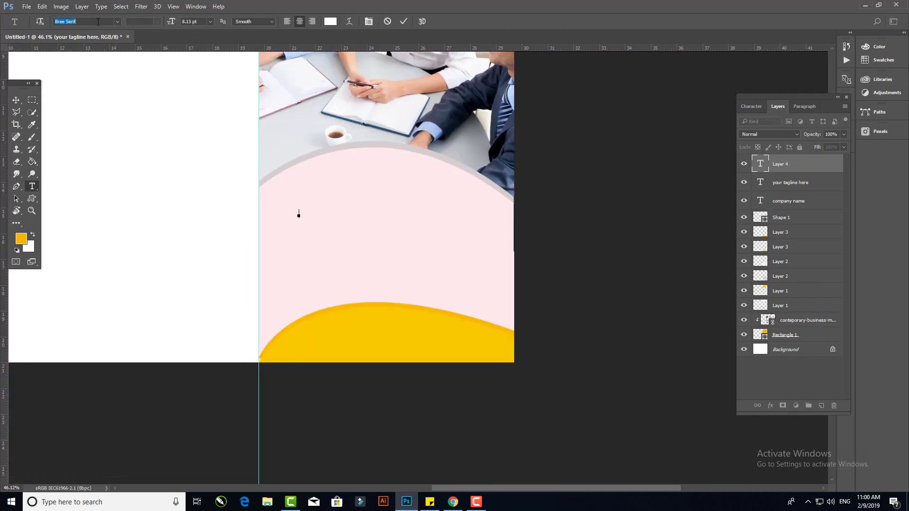
text(Bebas)
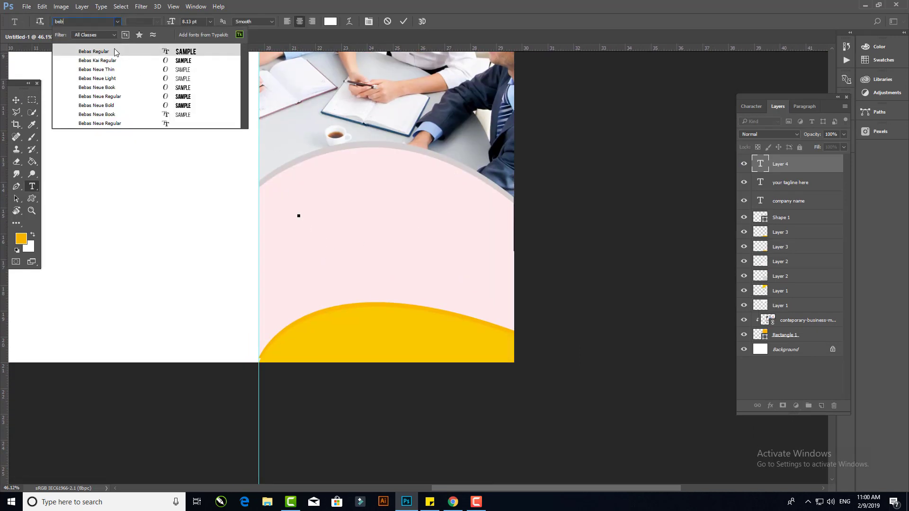
key(Return)
text(o)
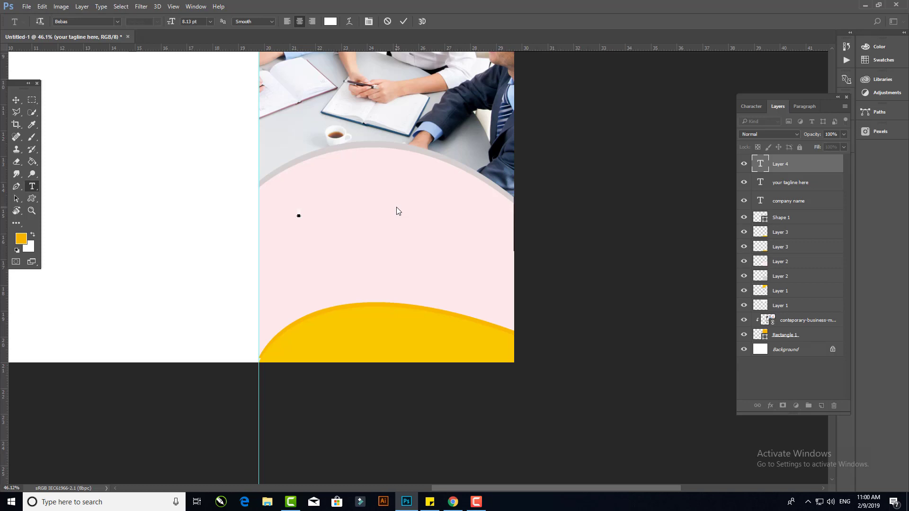
text(ur services)
- Set the BROCHURE text to black, 17.13 pt and left alignment, and position it on the pink area
key(ctrl+a)
click(330, 22)
click(598, 348)
click(804, 239)
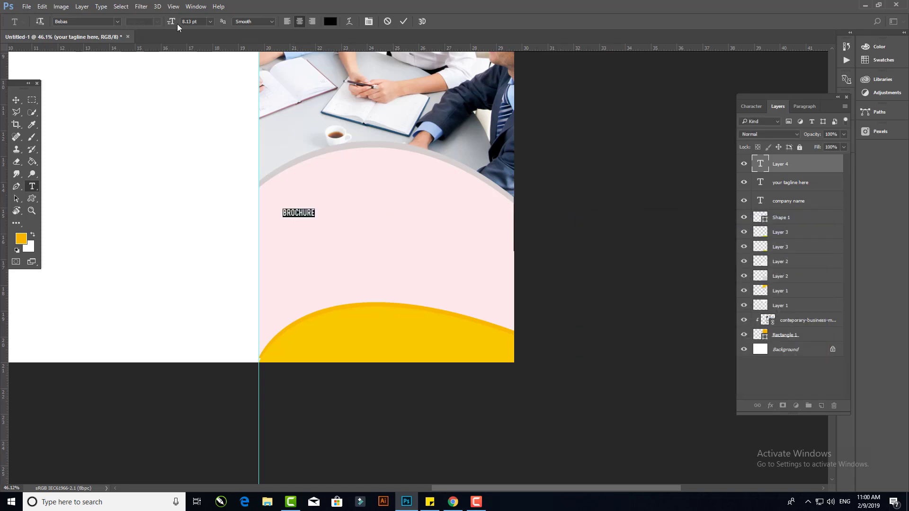
drag(172, 22, 178, 21)
click(287, 21)
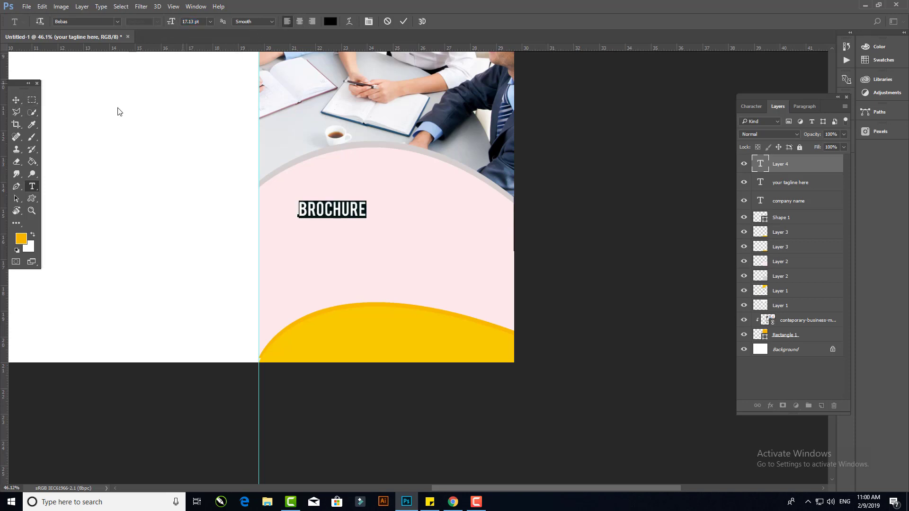
click(16, 100)
drag(315, 212, 294, 218)
- Duplicate the BROCHURE text below itself and change the copy to "BUSINESS"
scroll(314, 253, up, 3)
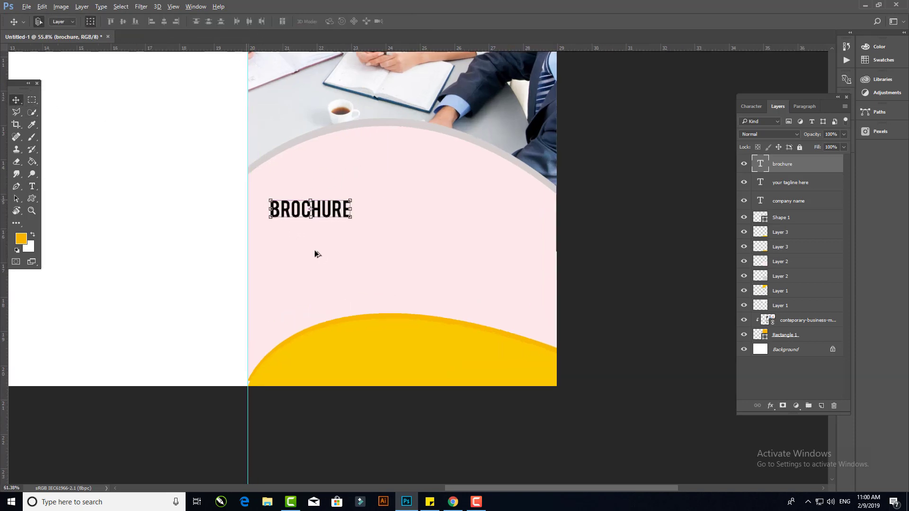
drag(362, 183, 361, 214)
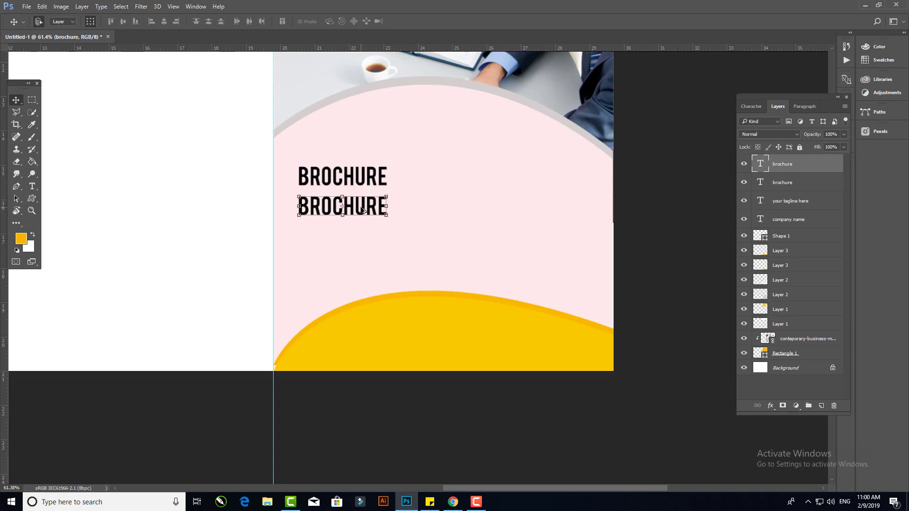
double_click(347, 206)
text(BU)
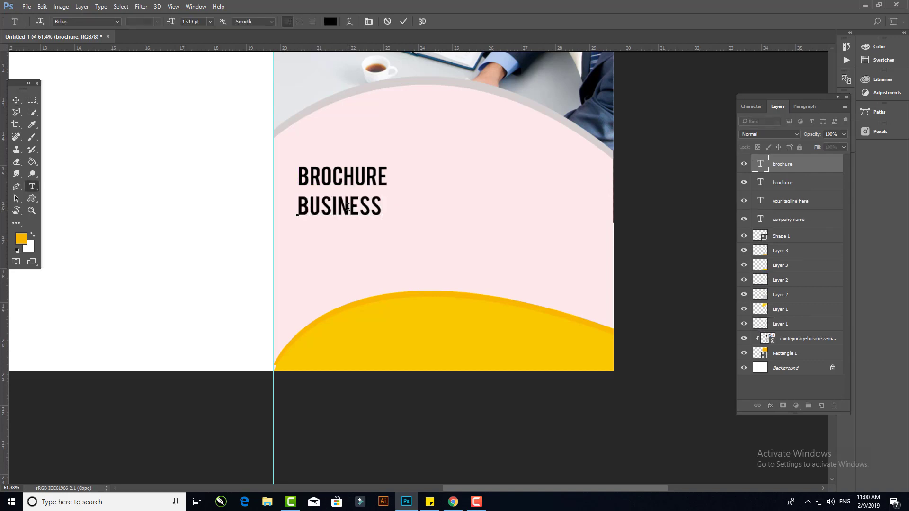
text(SINESS)
- Scale the BUSINESS text up to span roughly the pink area's width and commit the transform
click(16, 100)
key(ctrl+t)
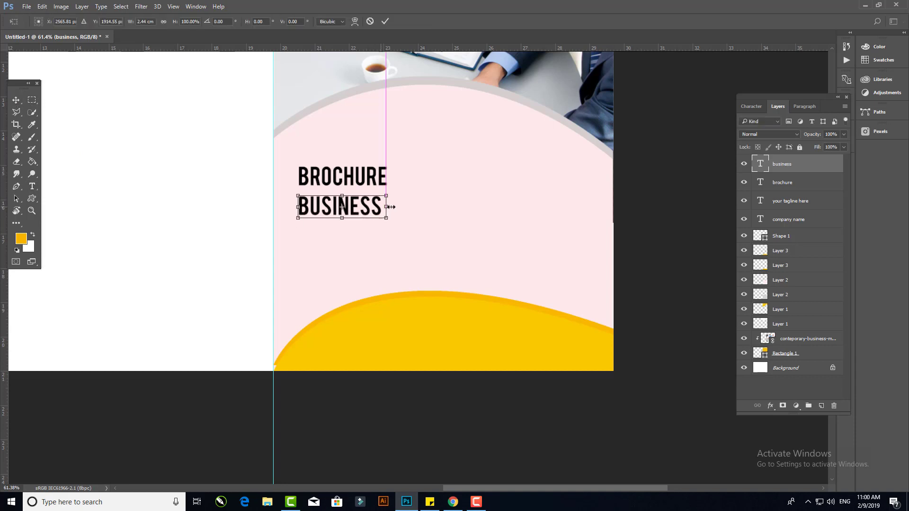
drag(383, 207, 461, 178)
click(385, 24)
- Color the BUSINESS text orange #fa8d00, starting from the yellow sampled from the wave
key(t)
click(386, 198)
key(ctrl+a)
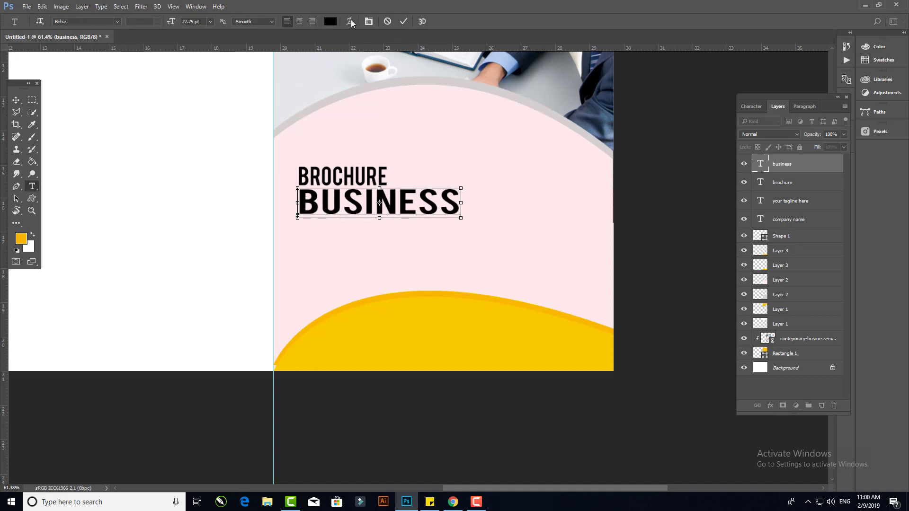
key(ctrl+a)
click(330, 21)
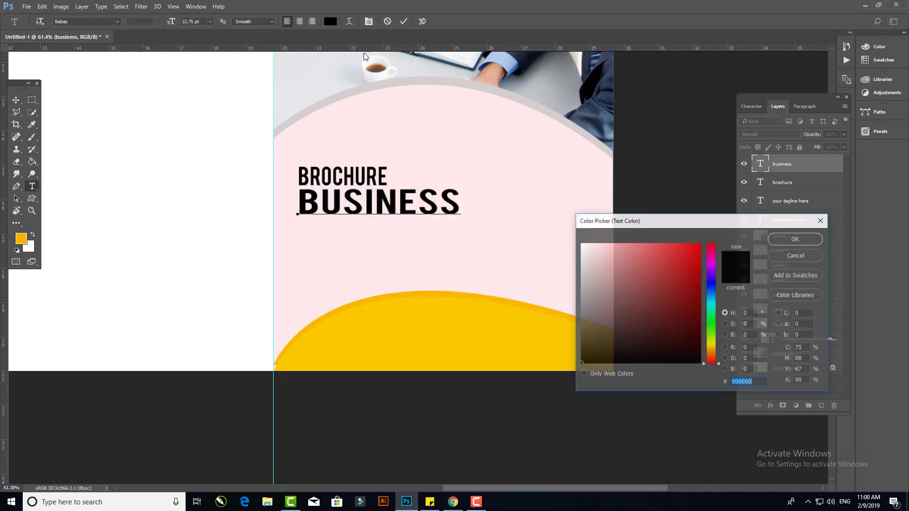
click(435, 290)
drag(709, 339, 708, 354)
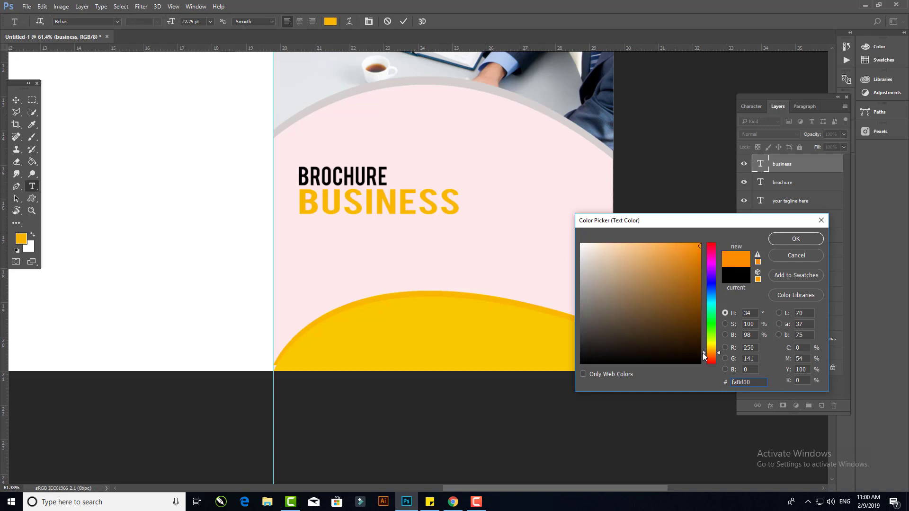
click(795, 238)
click(19, 101)
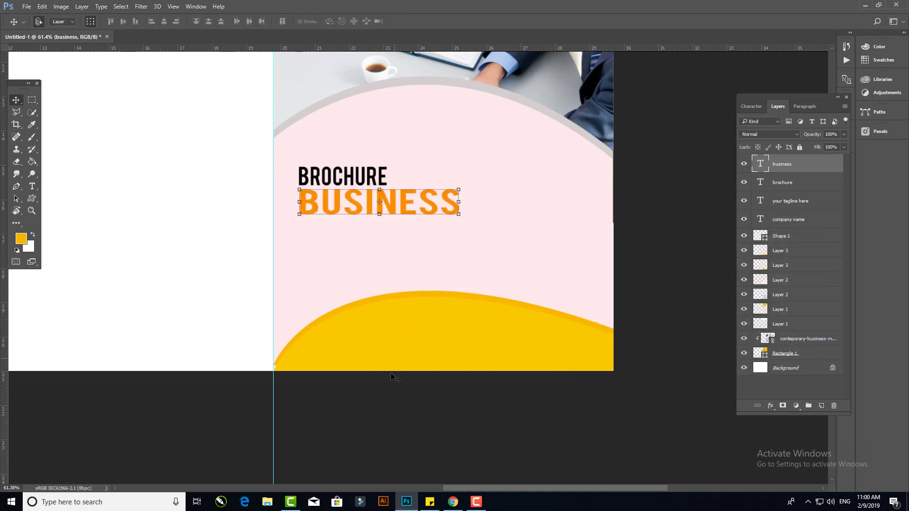
- Duplicate the BROCHURE text below BUSINESS and change the copy to "TEMPLATE"
click(331, 177)
drag(331, 178, 331, 234)
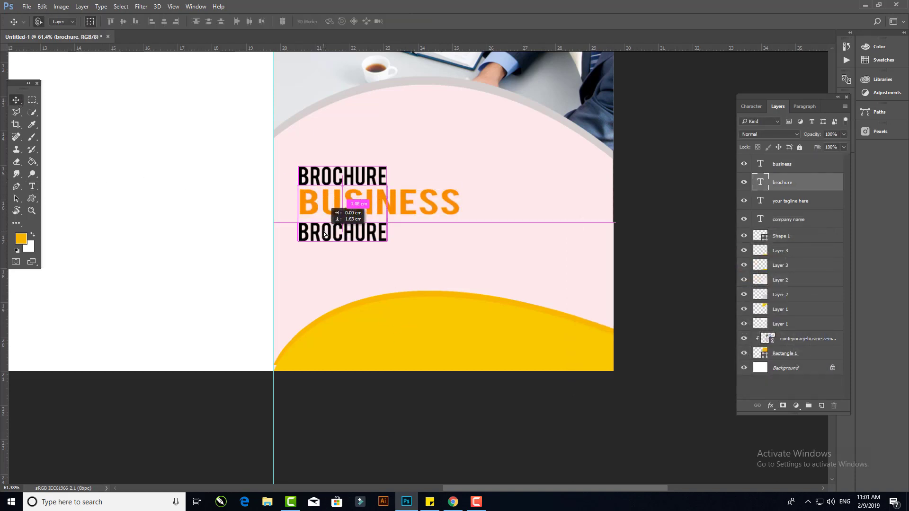
key(t)
double_click(322, 232)
text(TEMPLATE)
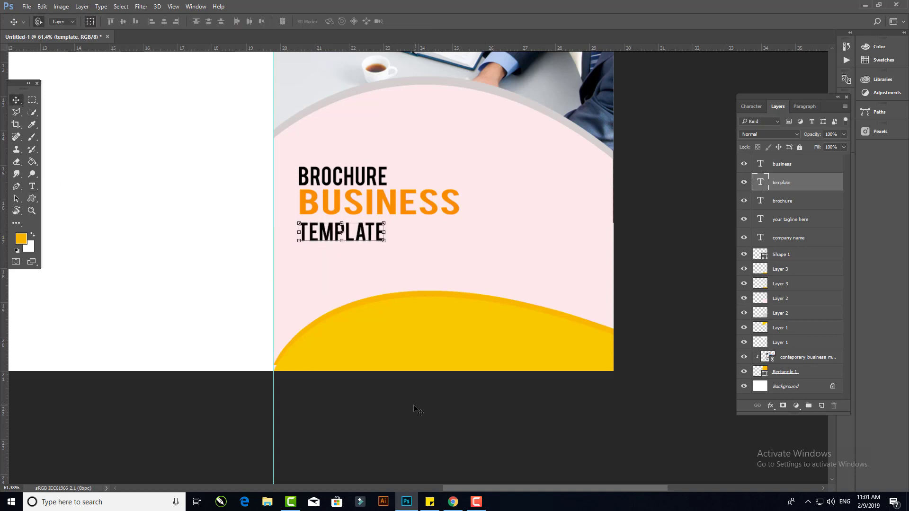
- Draw a paragraph text box below TEMPLATE on the cover and fill it with Lorem Ipsum placeholder text
click(15, 100)
drag(32, 185, 71, 187)
drag(305, 254, 551, 285)
click(101, 6)
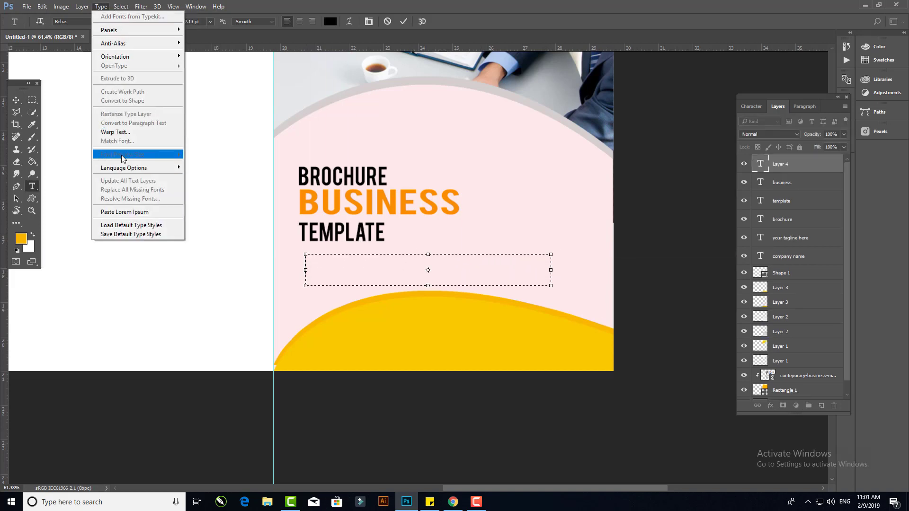
click(125, 212)
- Set the placeholder paragraph's font size to 6 pt
key(ctrl+a)
click(209, 24)
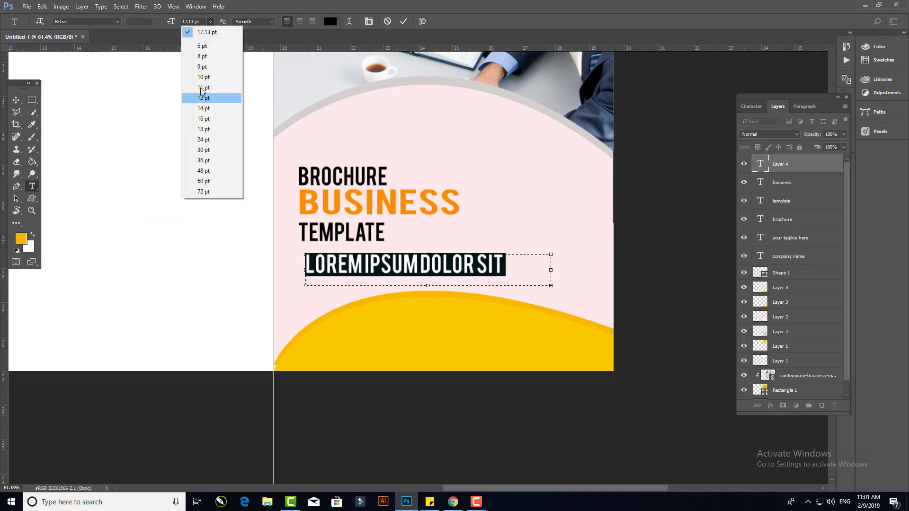
click(202, 67)
click(210, 24)
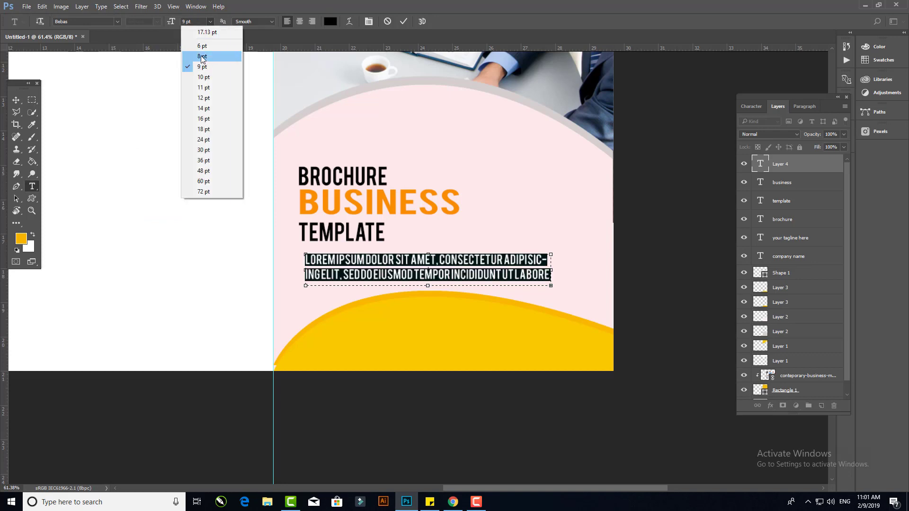
click(203, 46)
- Set the paragraph's leading to Auto, fit its box to the text, and justify all lines
drag(430, 285, 430, 307)
click(369, 22)
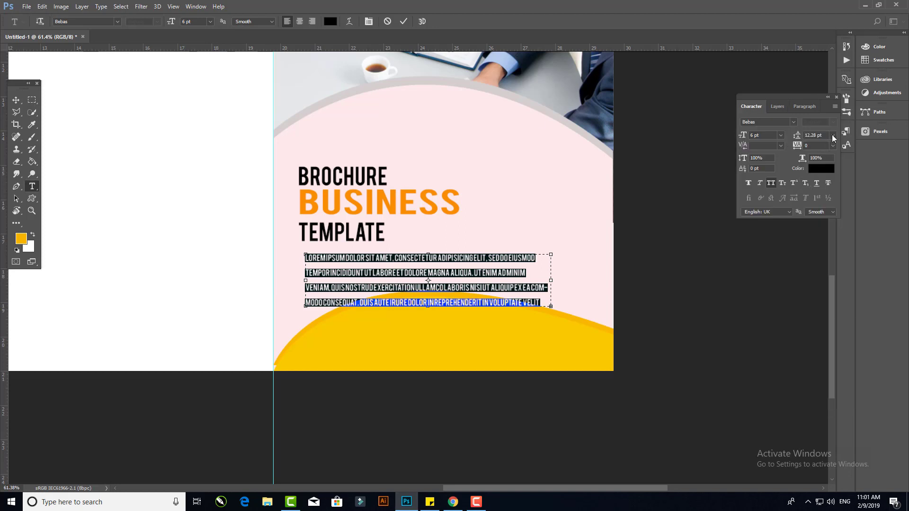
click(834, 138)
click(814, 144)
drag(427, 307, 427, 285)
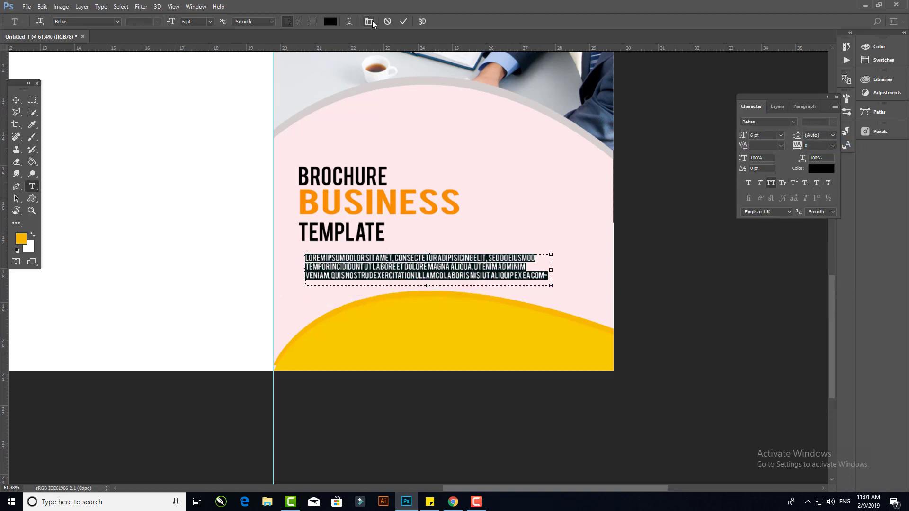
click(805, 106)
click(826, 123)
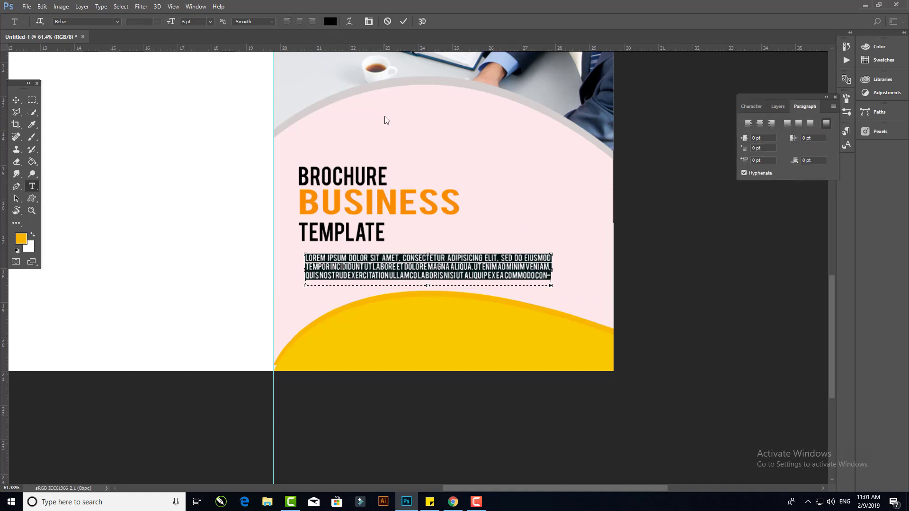
- Align the left edges of the paragraph with the BROCHURE, BUSINESS and TEMPLATE texts
click(18, 99)
drag(365, 266, 350, 232)
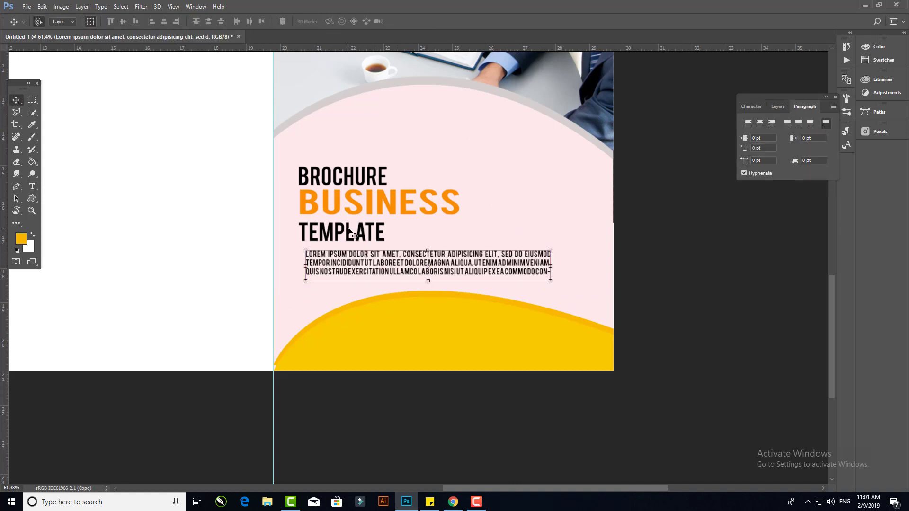
shift+click(350, 232)
shift+click(351, 201)
shift+click(349, 176)
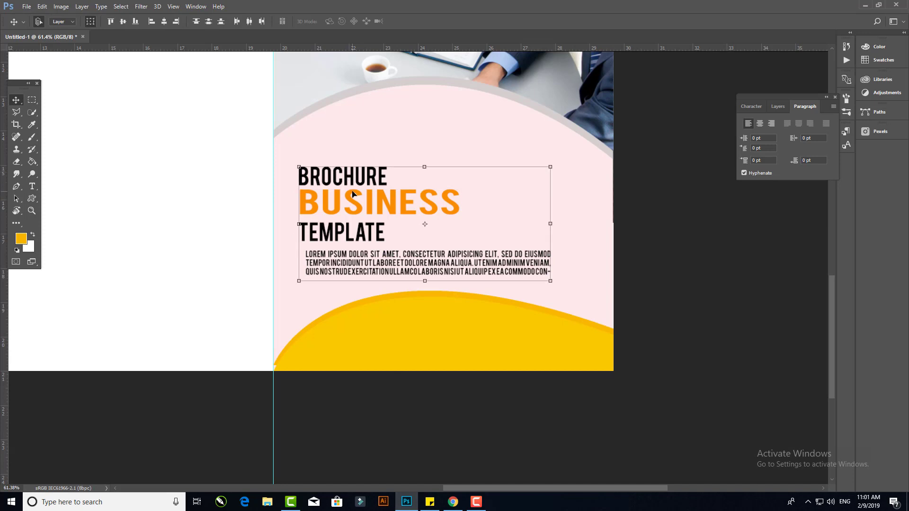
click(152, 22)
- Draw a rectangle covering the whole middle panel and fill it dark grey #2c2c2c
key(ctrl+0)
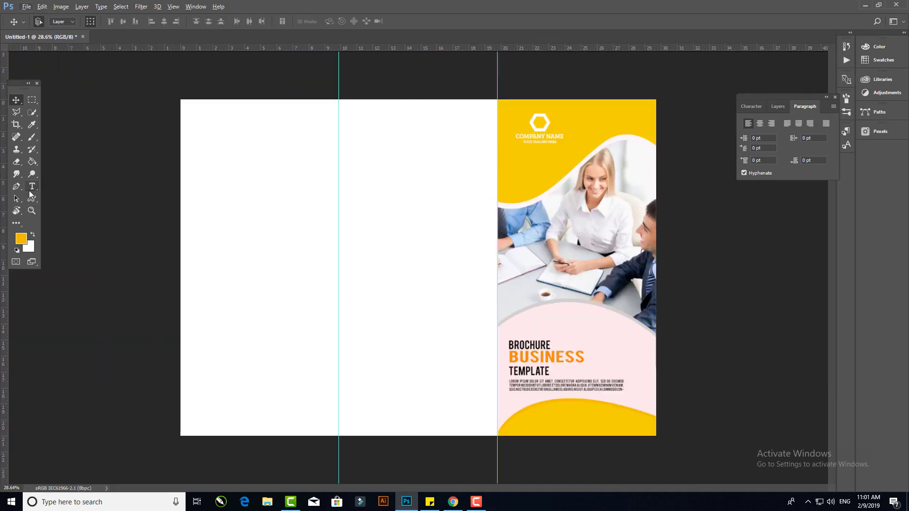
right_click(31, 198)
click(71, 198)
drag(338, 99, 498, 436)
click(480, 72)
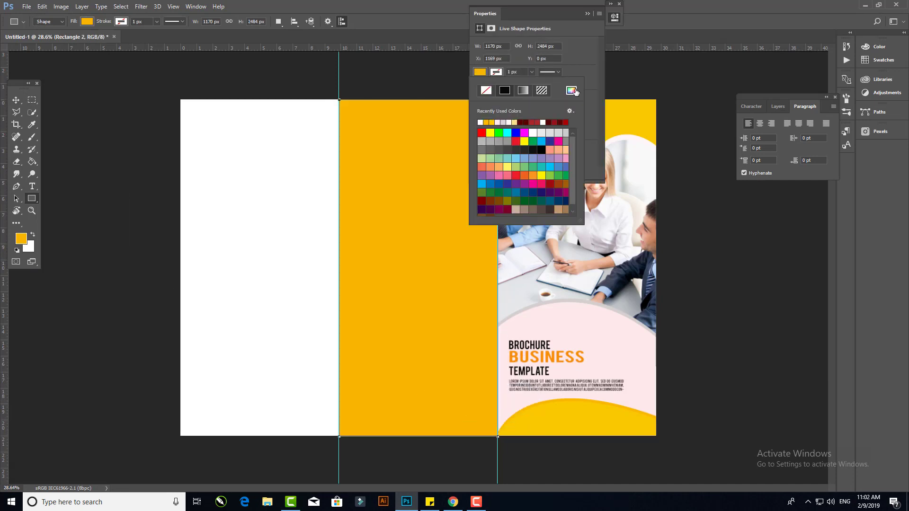
click(571, 90)
text(36342f)
key(Return)
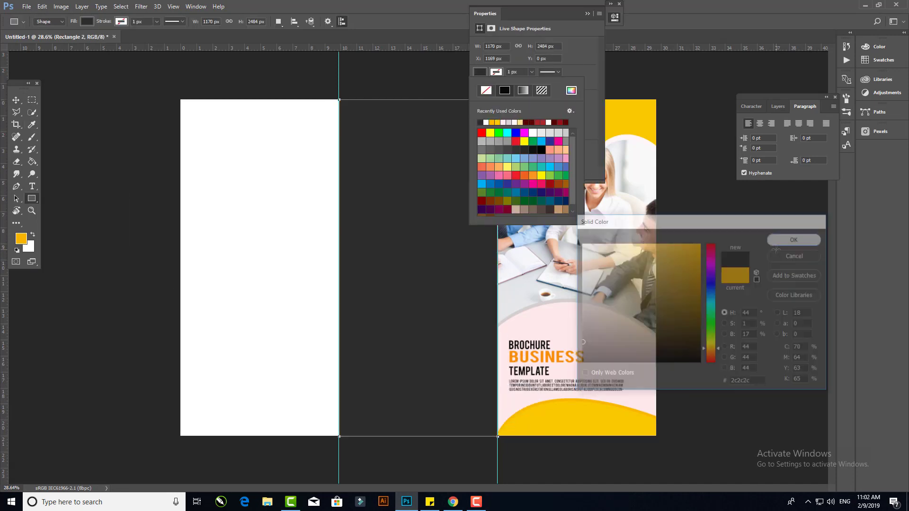
click(604, 7)
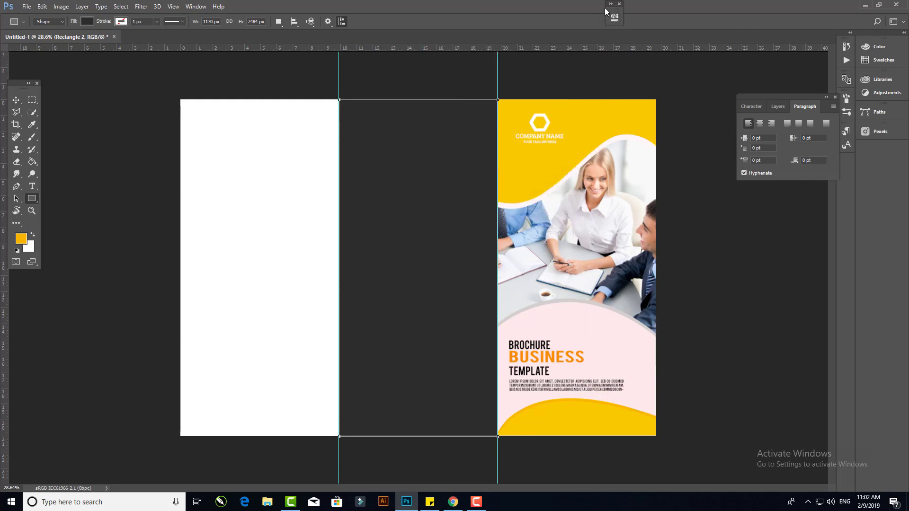
- Add Lorem ipsum dolor placeholder text and increase its font size
click(16, 100)
scroll(373, 142, up, 4)
drag(433, 217, 432, 257)
scroll(427, 264, down, 1)
key(t)
click(343, 192)
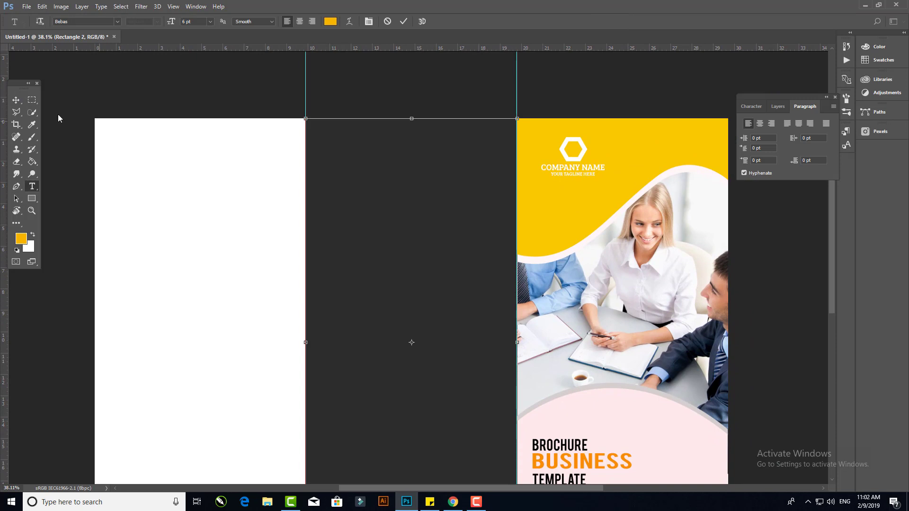
click(17, 101)
click(32, 189)
click(249, 211)
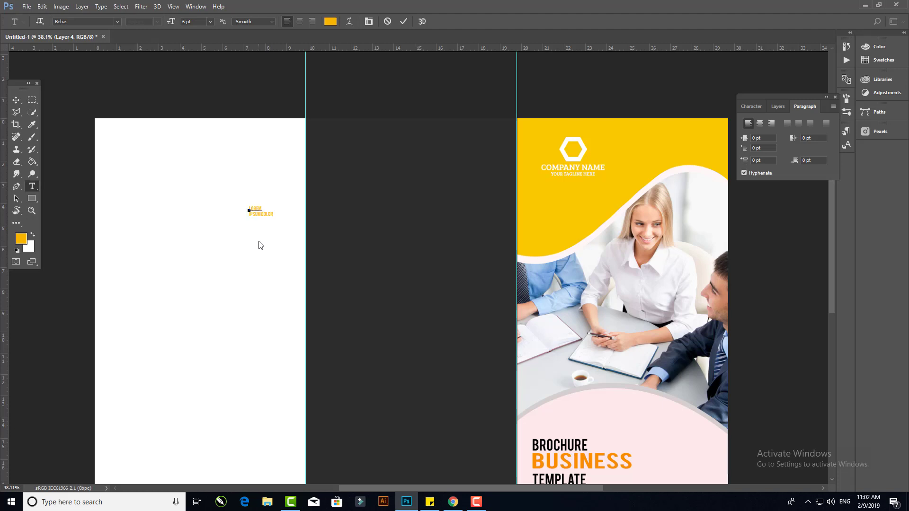
key(ctrl+a)
drag(173, 27, 186, 26)
- Move the Lorem Ipsum Dolor heading to the top of the dark middle panel
click(15, 100)
drag(262, 204, 344, 164)
click(261, 104)
drag(409, 218, 401, 208)
click(367, 185)
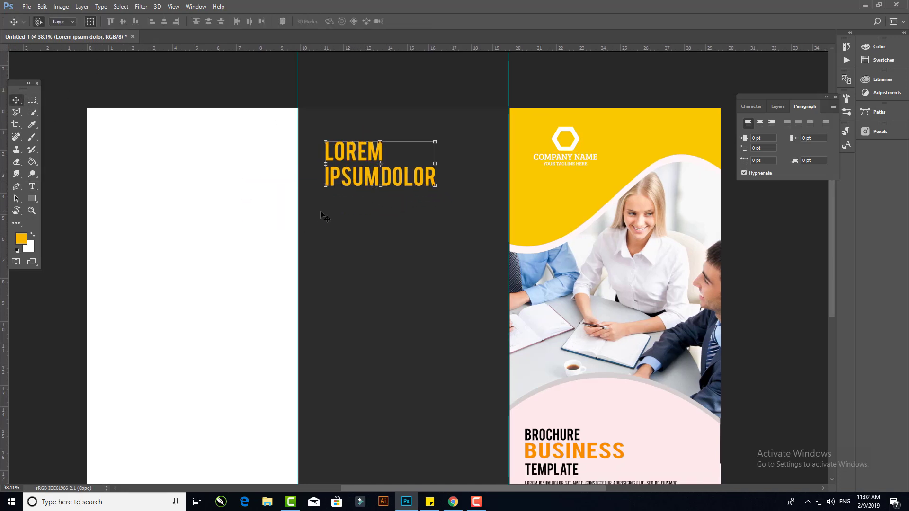
- Move the tagline under the Lorem Ipsum Dolor heading and copy the cover's paragraph beneath it
drag(567, 169, 410, 197)
key(Return)
drag(597, 402, 582, 342)
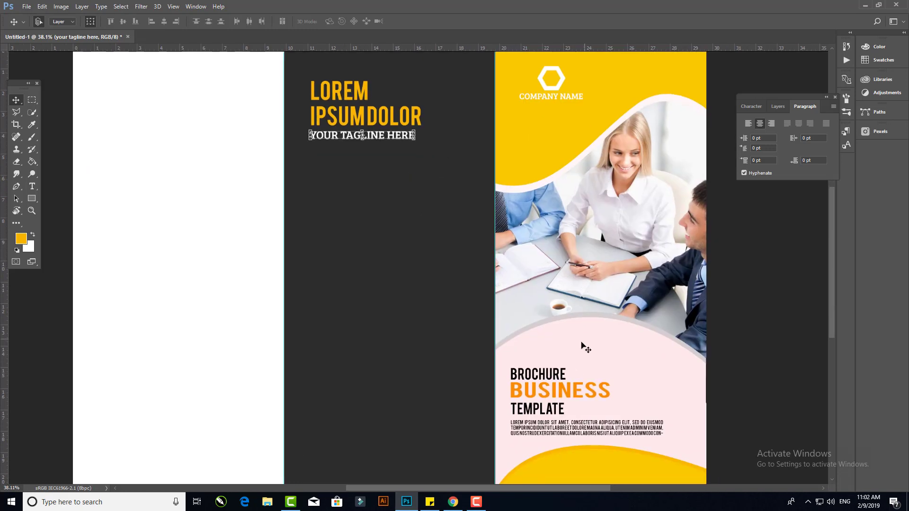
drag(552, 425, 360, 151)
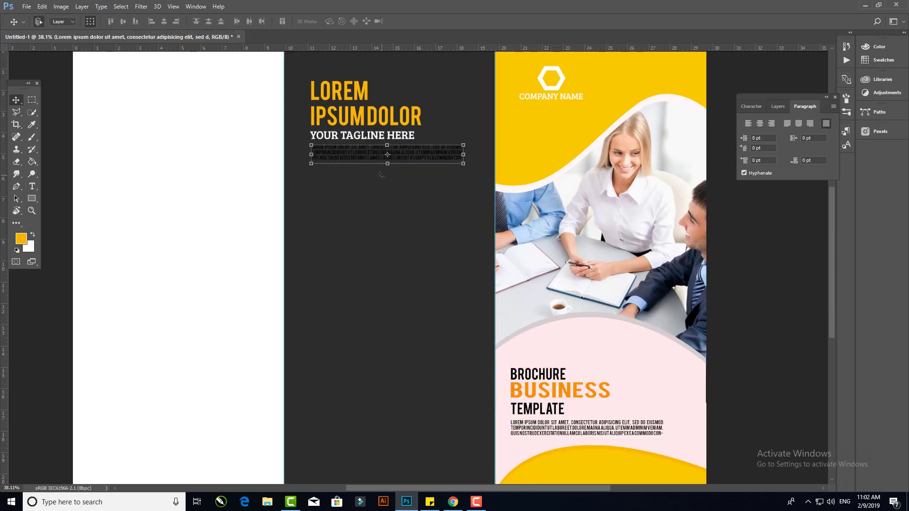
- Color the copied paragraph text white
key(t)
click(354, 152)
key(ctrl+a)
click(331, 21)
drag(588, 253, 579, 240)
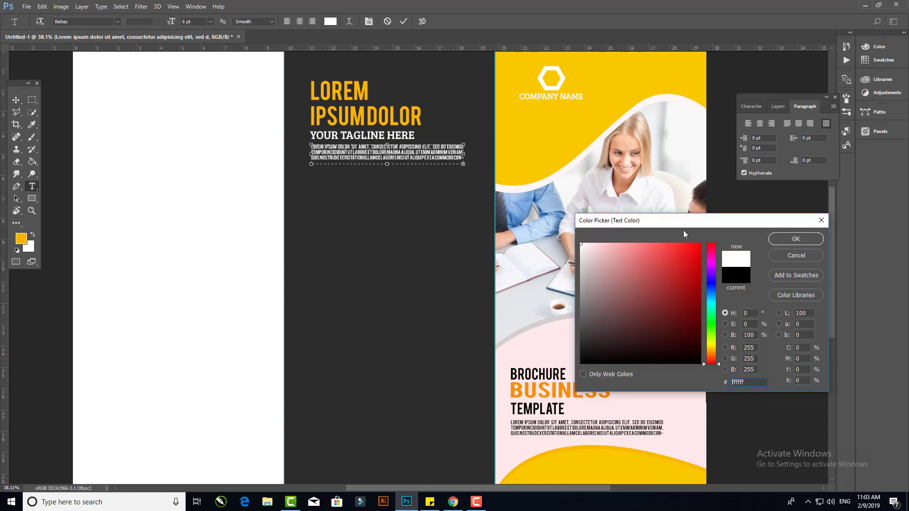
key(Return)
- Duplicate the tagline and its paragraph into the lower part of the middle panel
click(13, 101)
click(235, 191)
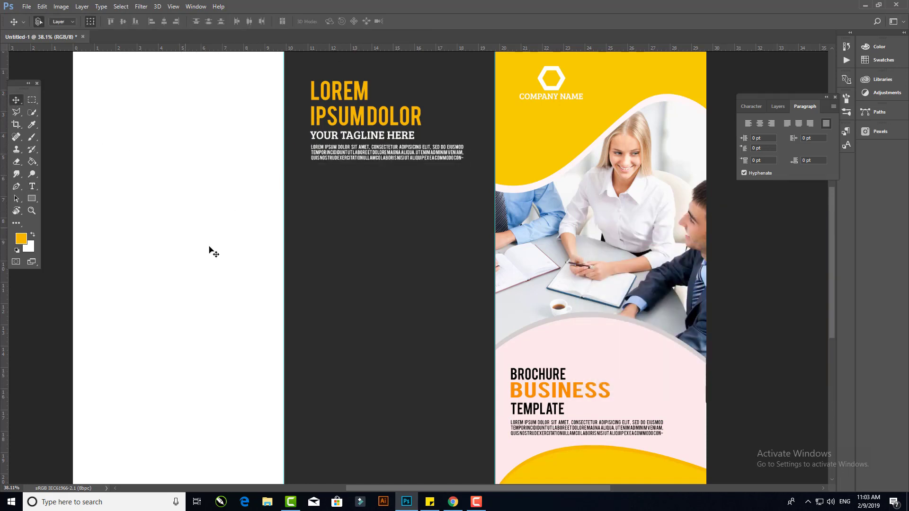
drag(348, 331, 337, 228)
scroll(366, 203, up, 5)
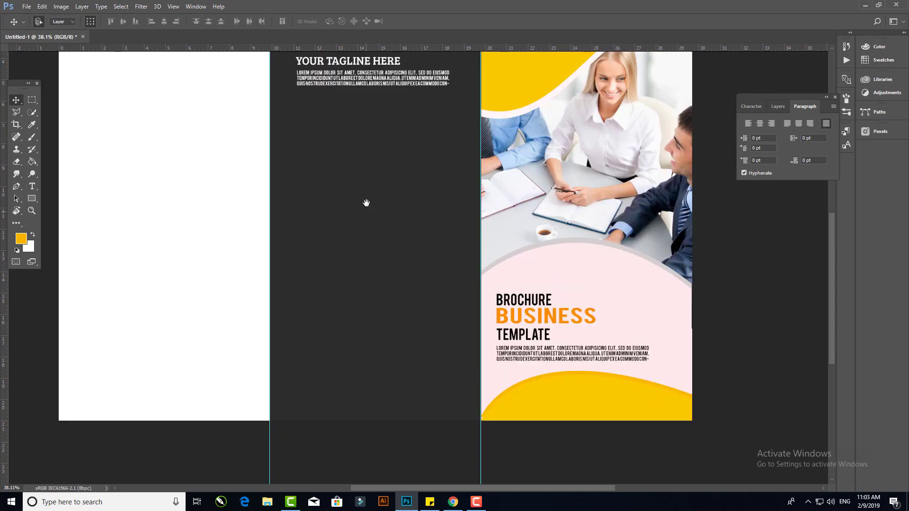
click(372, 186)
shift+click(397, 206)
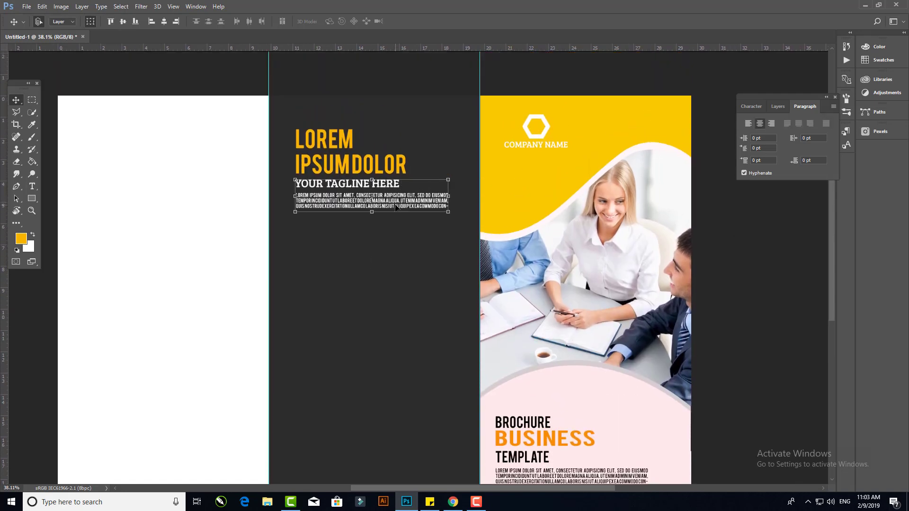
drag(399, 206, 396, 358)
- Draw an orange circle about 961 px across in the middle panel above the lower taglines
click(32, 198)
click(71, 217)
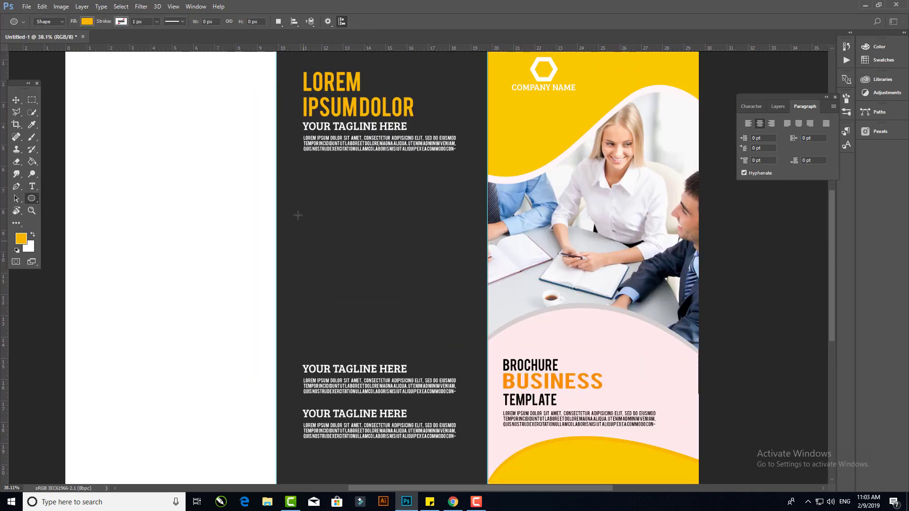
drag(298, 191, 456, 377)
key(ctrl+t)
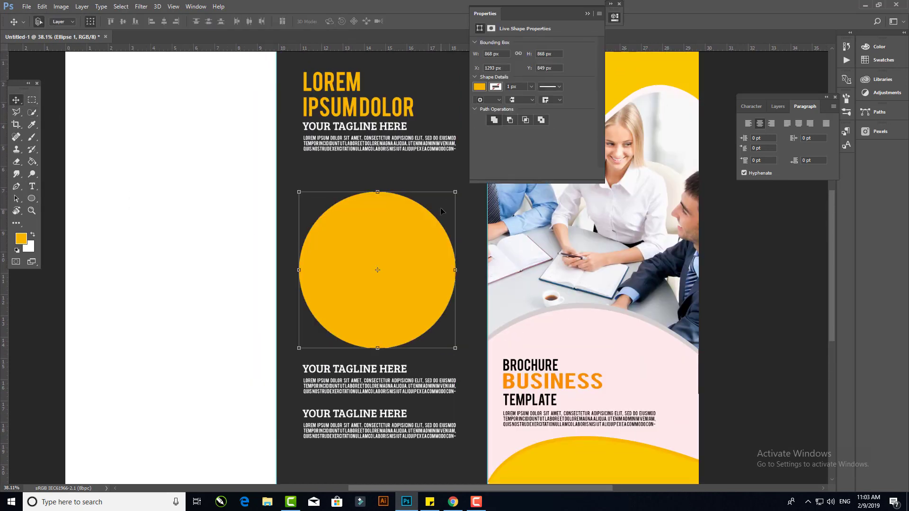
drag(456, 192, 471, 175)
click(385, 22)
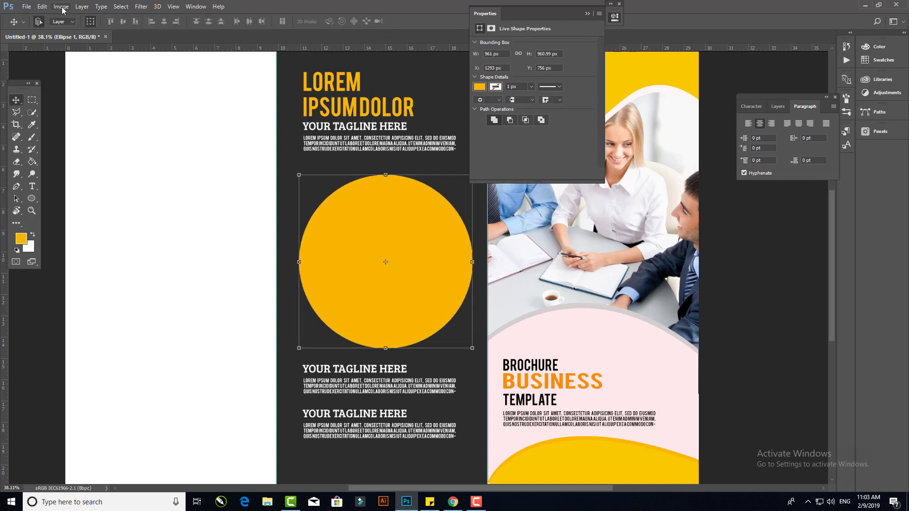
- Duplicate the circle and scale the copy down inside the original to form a ring
click(42, 7)
click(249, 192)
key(ctrl+t)
key(Return)
click(587, 14)
key(F7)
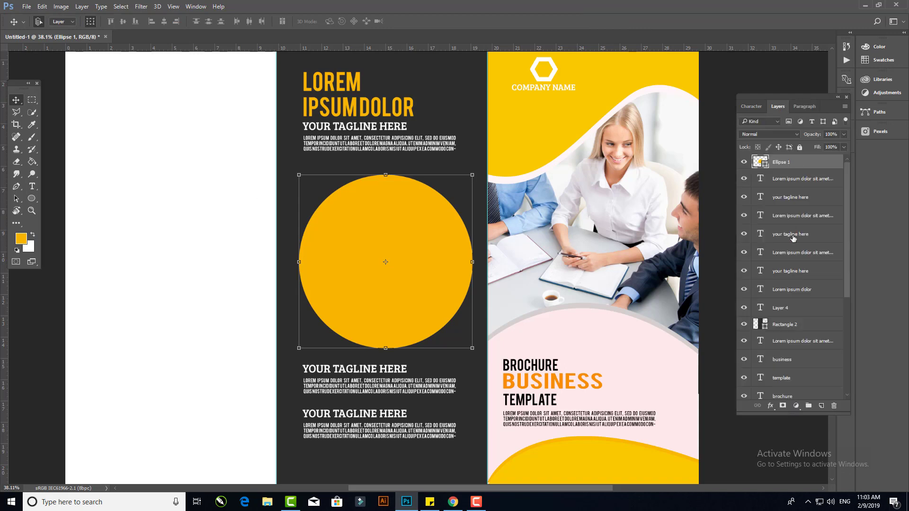
key(ctrl+j)
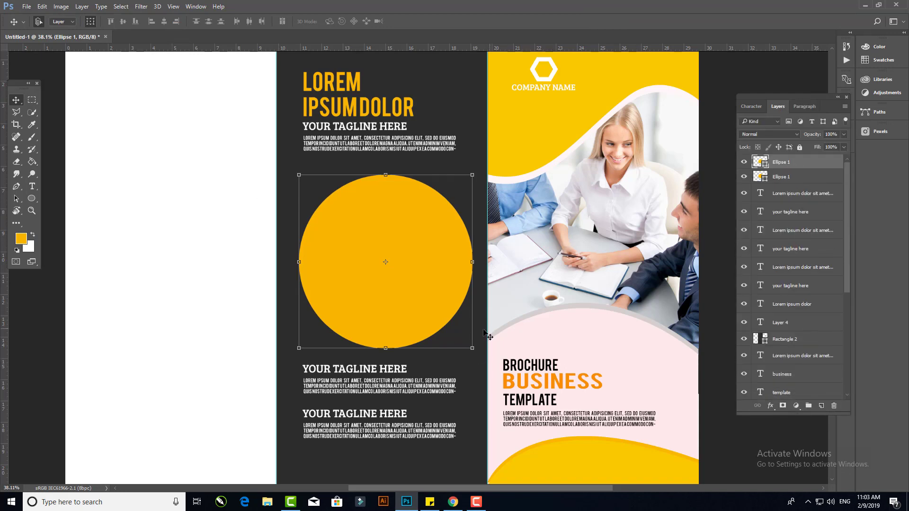
drag(473, 348, 458, 334)
key(Return)
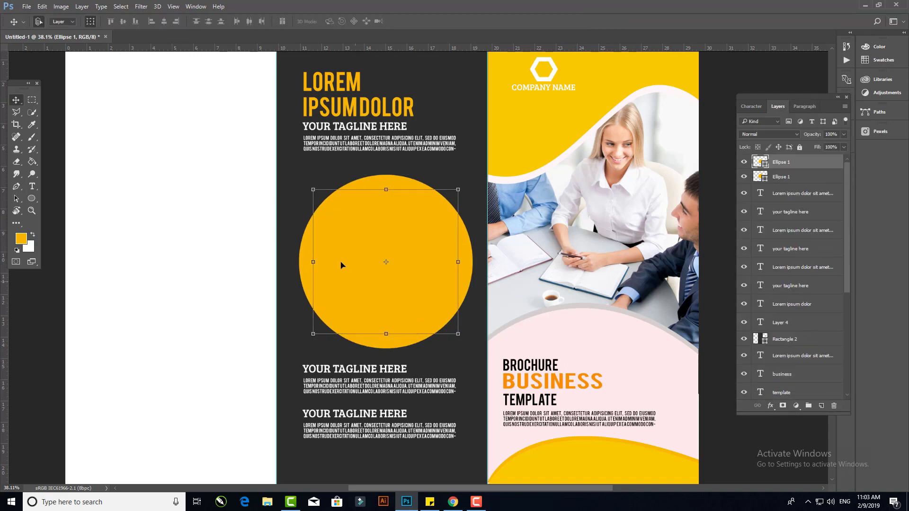
- Place the business-formation-partnership-agreements photo, clip it into the inner circle, and scale it down
click(26, 7)
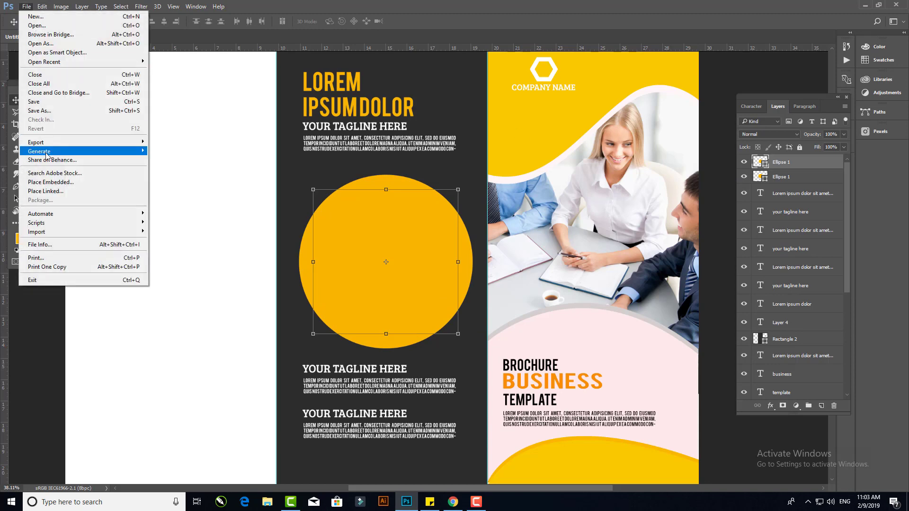
click(37, 189)
double_click(128, 85)
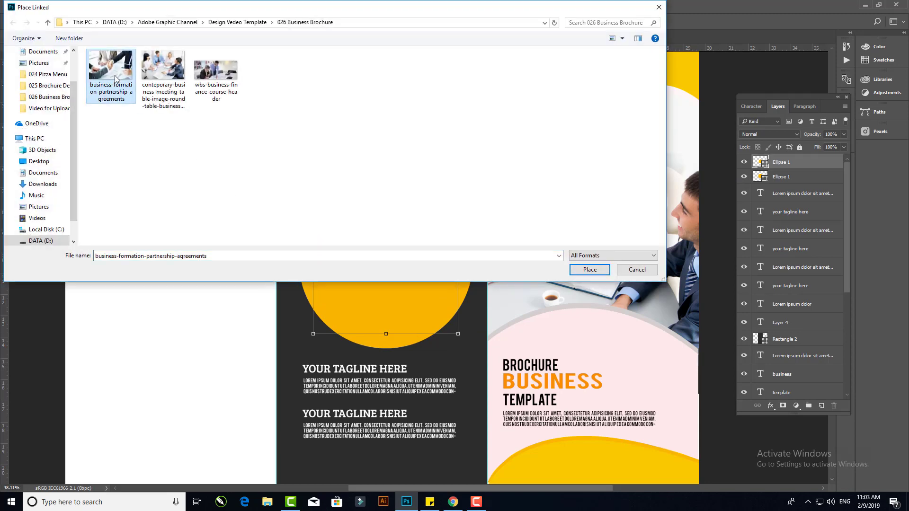
drag(537, 167, 506, 186)
key(Return)
key(ctrl+alt+g)
key(ctrl+t)
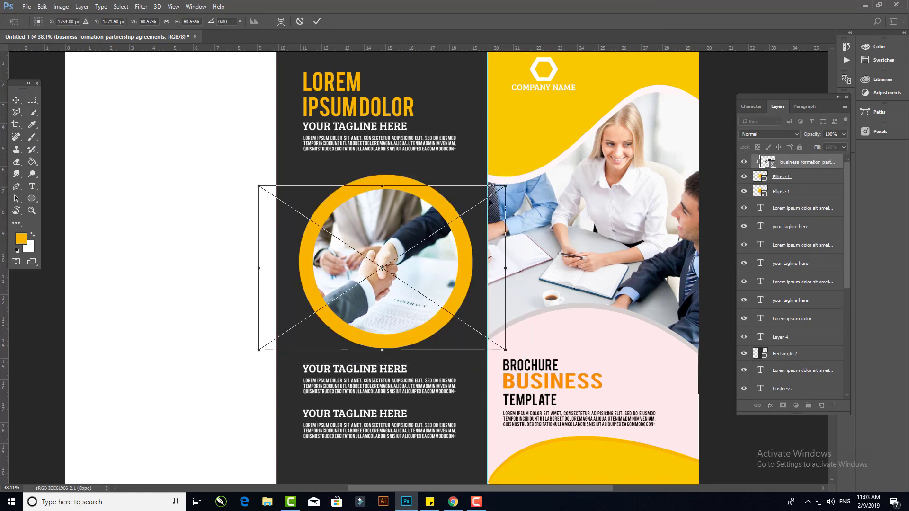
drag(255, 353, 291, 329)
key(Return)
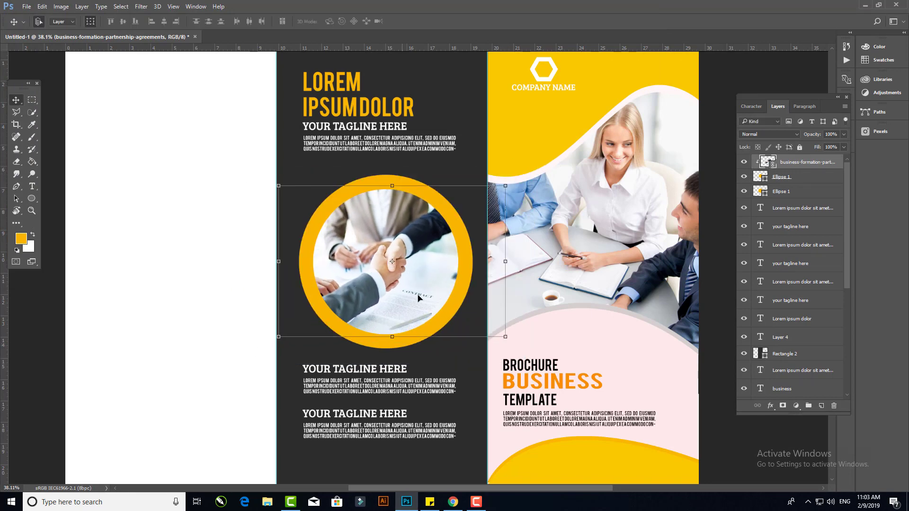
- Enlarge the inner clipped circle so the orange ring becomes thinner
click(459, 249)
drag(476, 350, 515, 349)
key(Return)
- Select the circle and photo layers together and nudge them left
ctrl+click(796, 178)
ctrl+click(802, 163)
key(Return)
key(shift+Left)
key(shift+Left)
key(shift+Left)
key(shift+Left)
key(shift+Left)
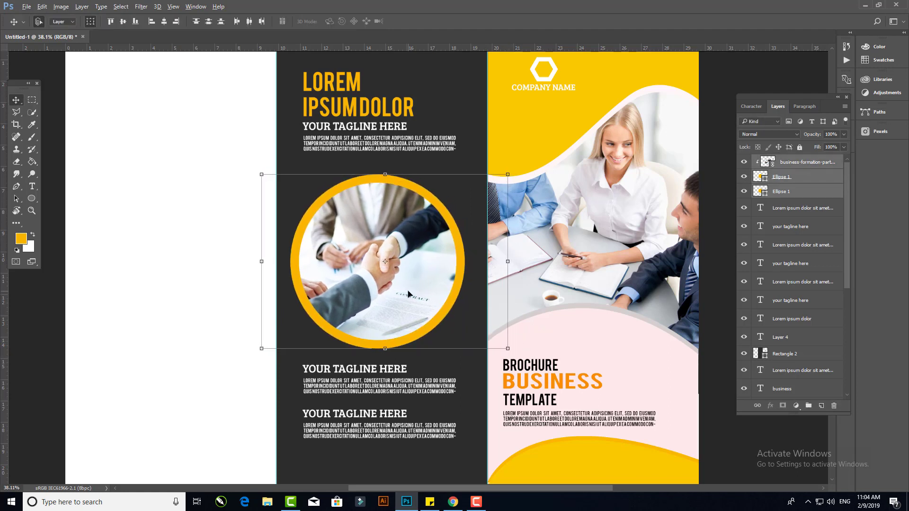
- Select the tagline and paragraph blocks below the circle in the middle panel and nudge them slightly upward
drag(390, 303, 400, 220)
ctrl+click(367, 337)
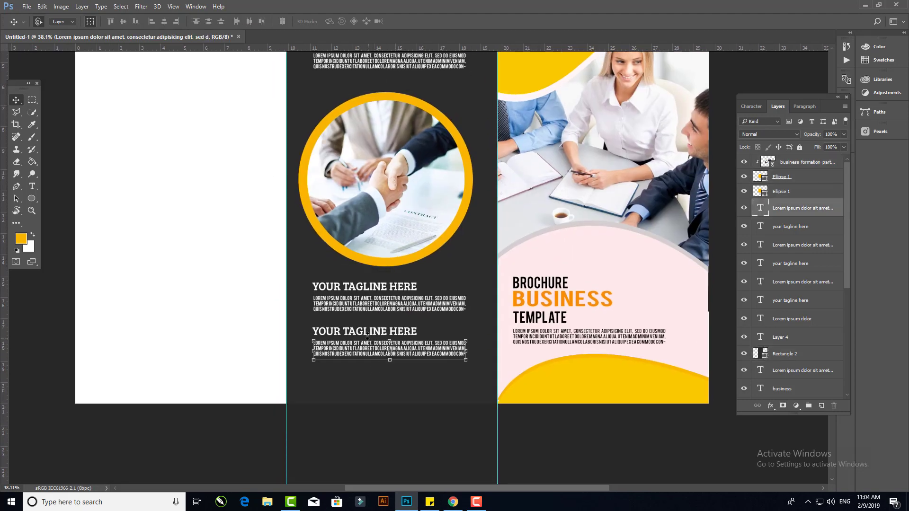
ctrl+click(379, 391)
drag(261, 276, 303, 280)
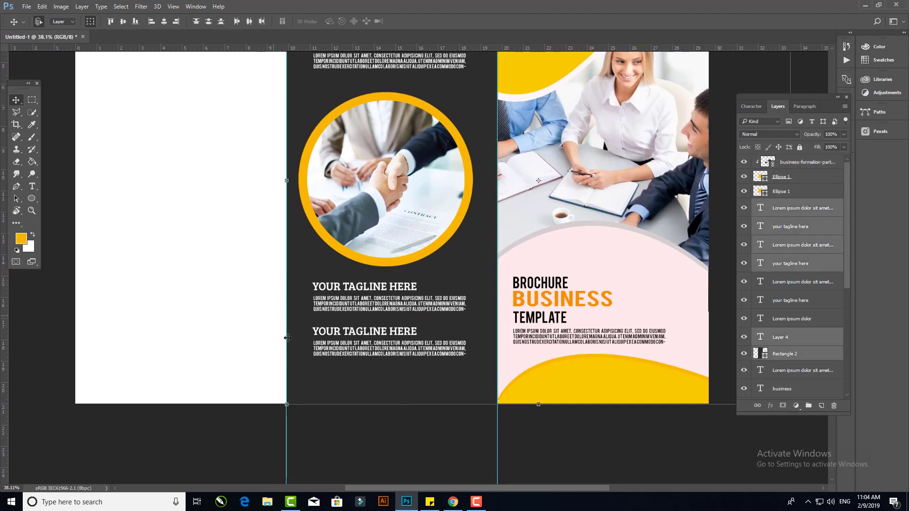
drag(404, 422, 381, 273)
shift+click(301, 273)
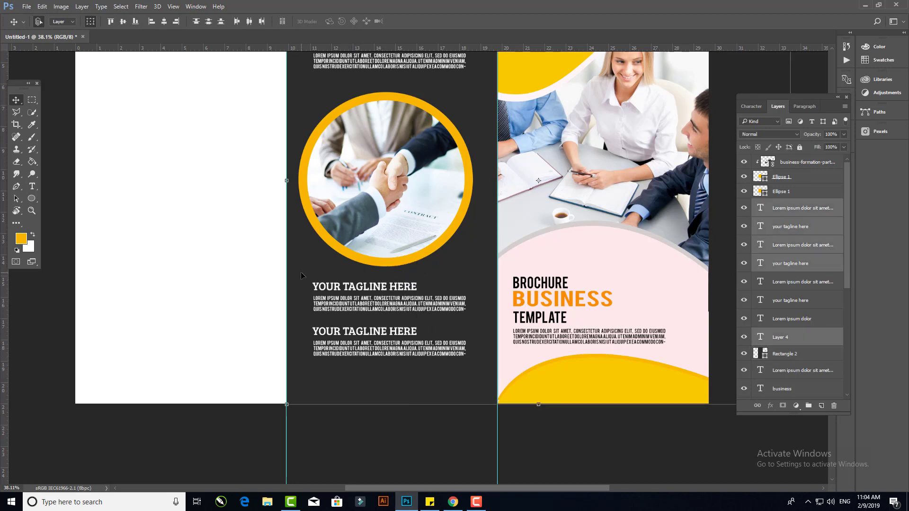
mouse_move(548, 193)
mouse_down()
mouse_move(548, 206)
mouse_move(549, 190)
mouse_up()
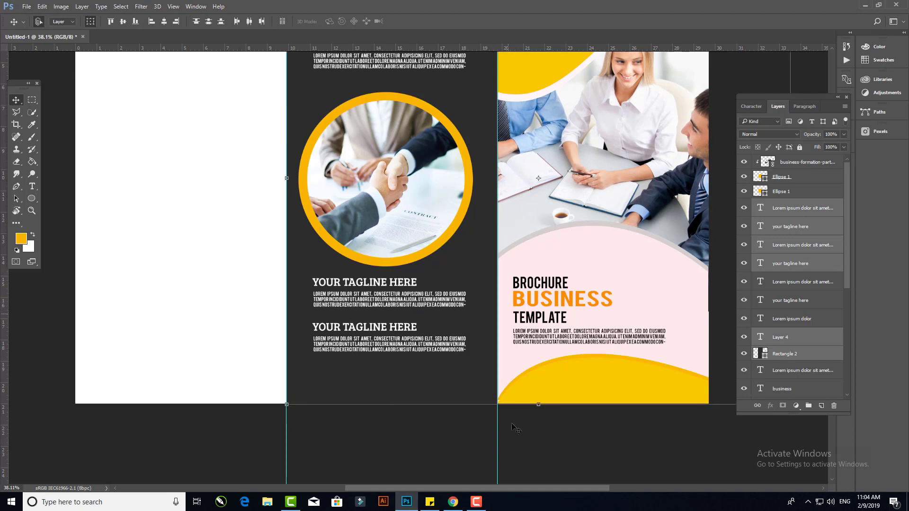
- Move the two tagline and paragraph blocks down toward the bottom of the middle panel
click(444, 351)
drag(445, 352, 444, 373)
drag(379, 328, 379, 349)
drag(409, 303, 409, 325)
drag(402, 286, 402, 303)
click(423, 433)
scroll(418, 431, down, 3)
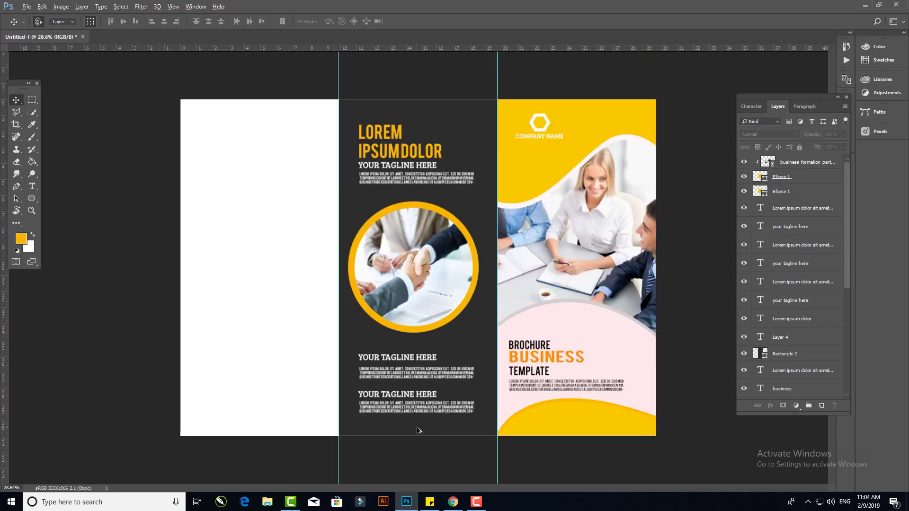
- Draw an orange rectangle covering the whole left panel
right_click(36, 197)
click(58, 200)
drag(181, 100, 339, 436)
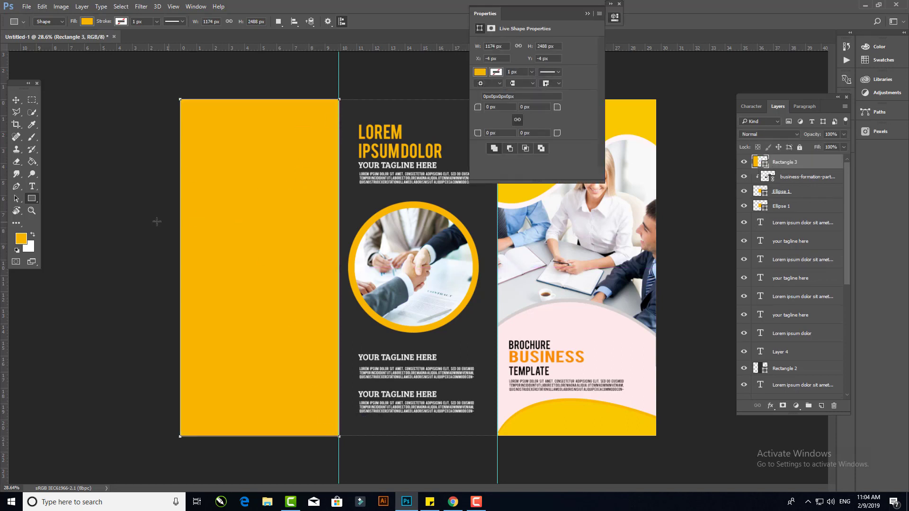
click(16, 100)
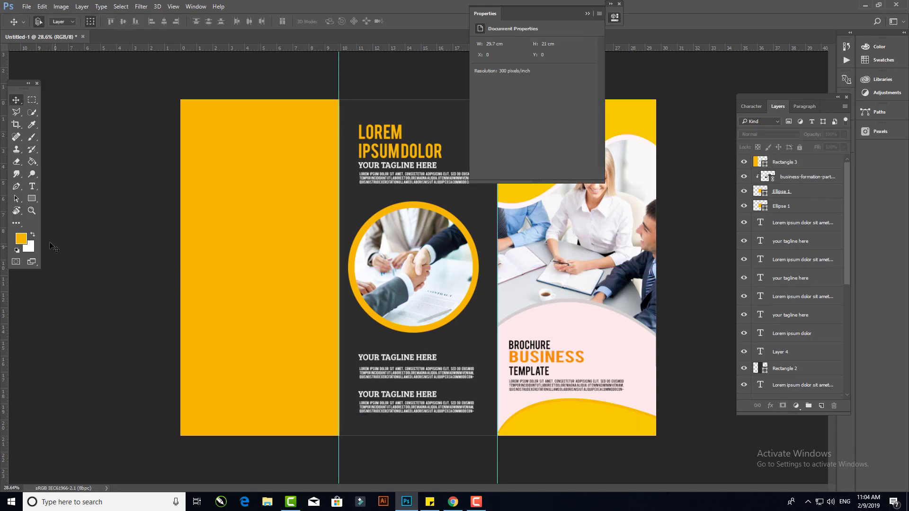
- Draw a circle about 1812 px across over the left panel's lower part and fill it white
click(35, 195)
right_click(35, 195)
drag(273, 452, 318, 505)
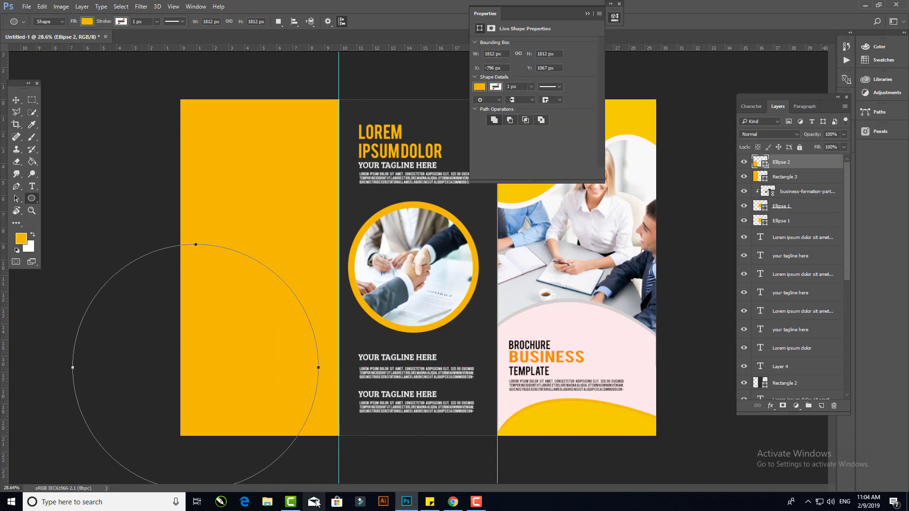
click(87, 21)
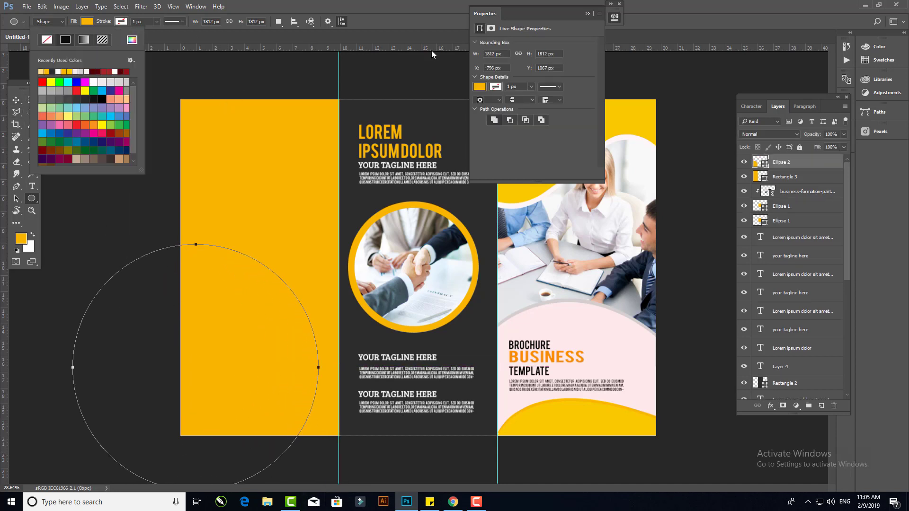
click(479, 86)
click(499, 136)
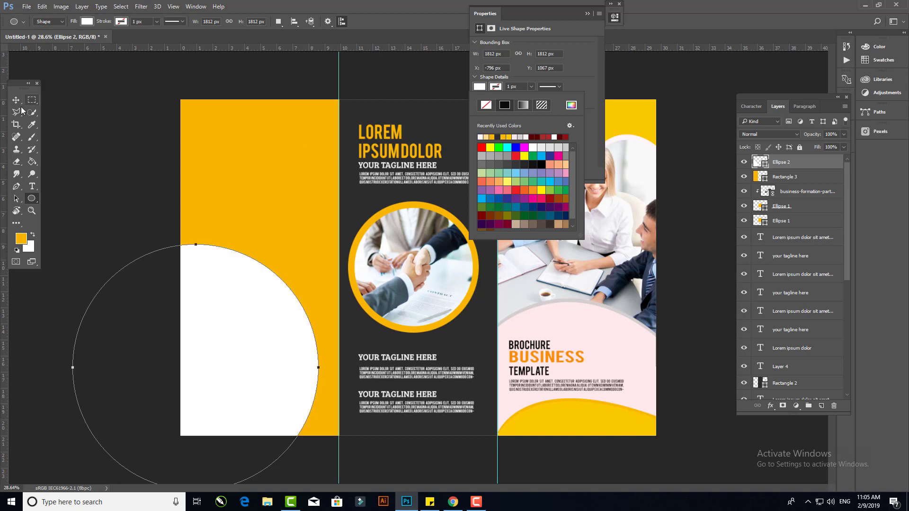
- Duplicate the white circle and shrink the copy slightly to leave a thin white ring
click(32, 124)
drag(793, 171, 821, 405)
click(793, 178)
key(v)
drag(318, 244, 324, 238)
key(alt+bracketright)
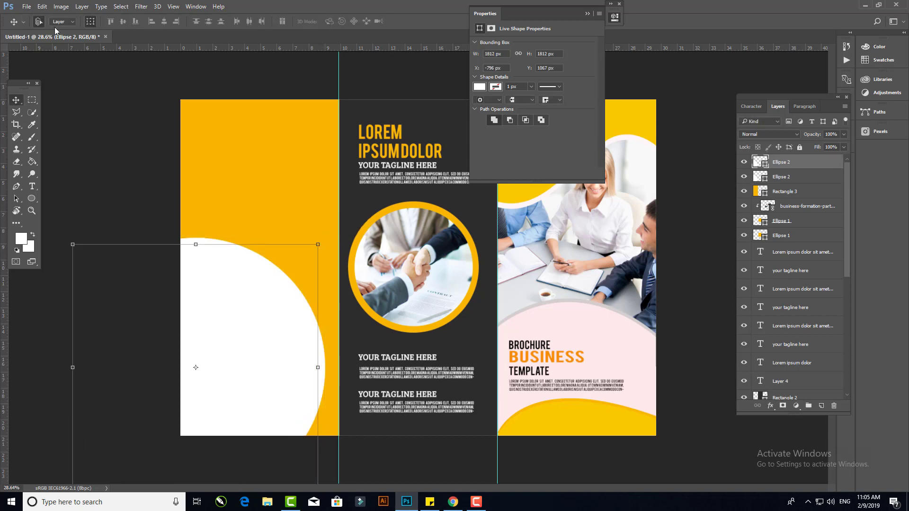
- Place the wbs-business-finance-course-header photo linked and clip it into the inner white circle
click(27, 7)
click(62, 190)
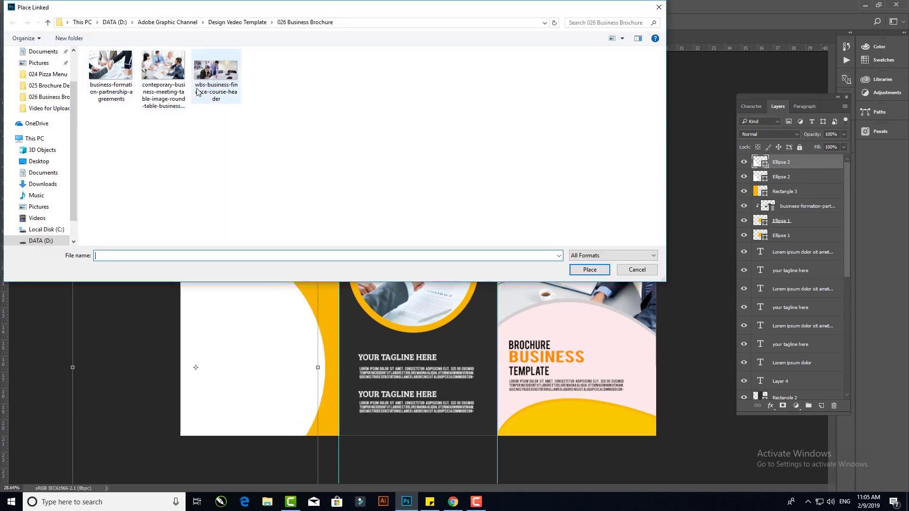
double_click(216, 70)
drag(309, 225, 165, 297)
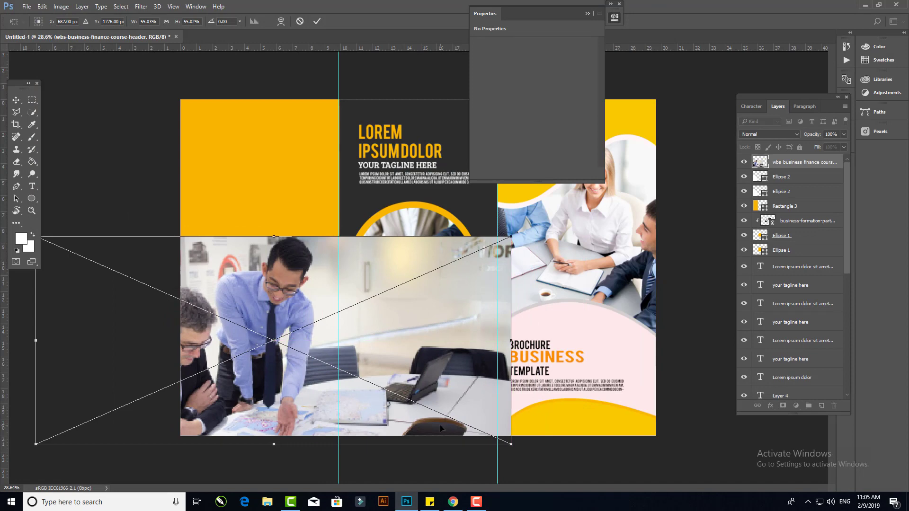
key(Return)
alt+click(758, 171)
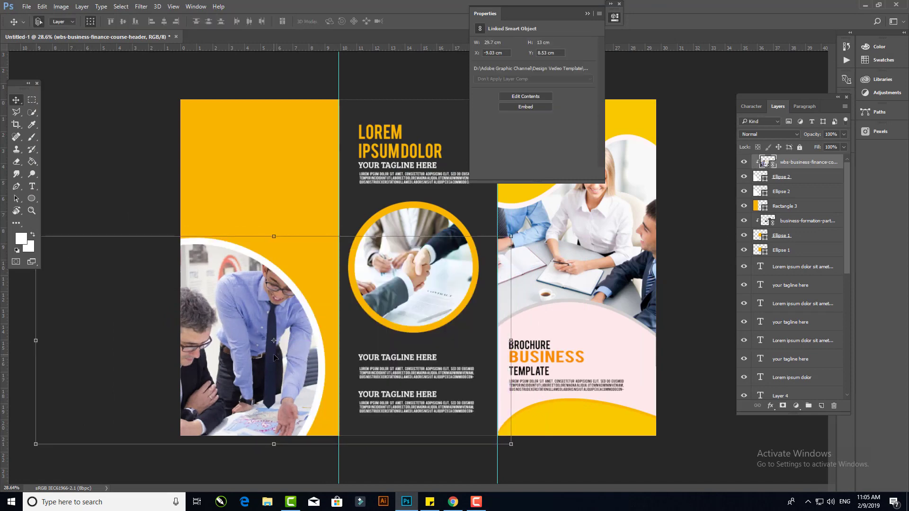
- Scale the clipped photo down inside the circle and close the Properties panel
scroll(122, 288, down, 2)
drag(102, 242, 109, 245)
drag(497, 242, 491, 245)
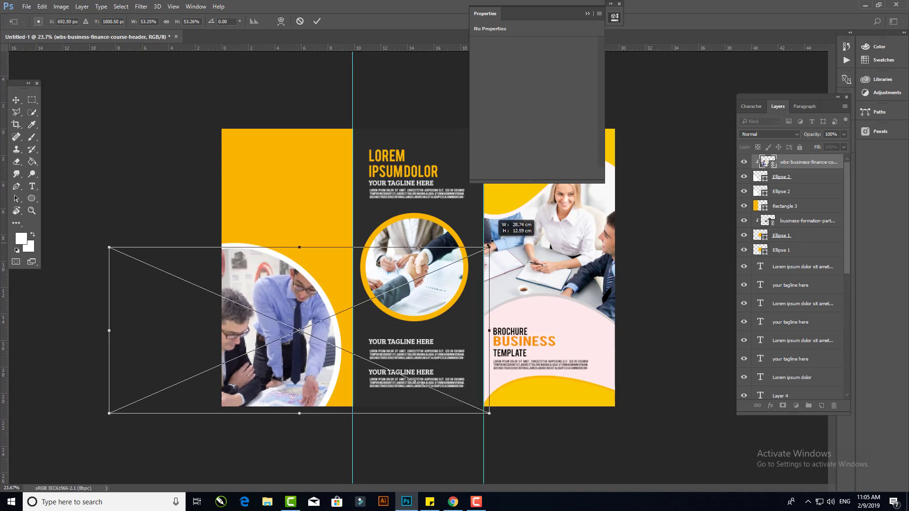
click(317, 22)
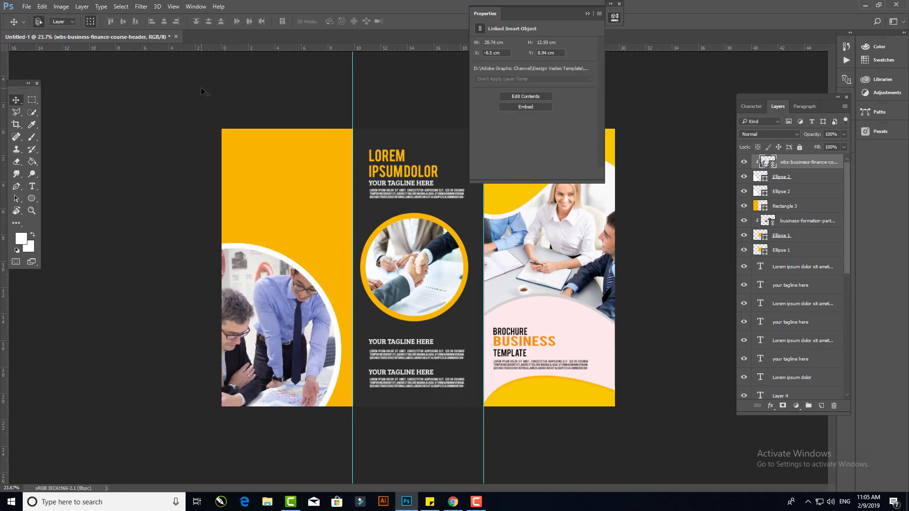
click(618, 3)
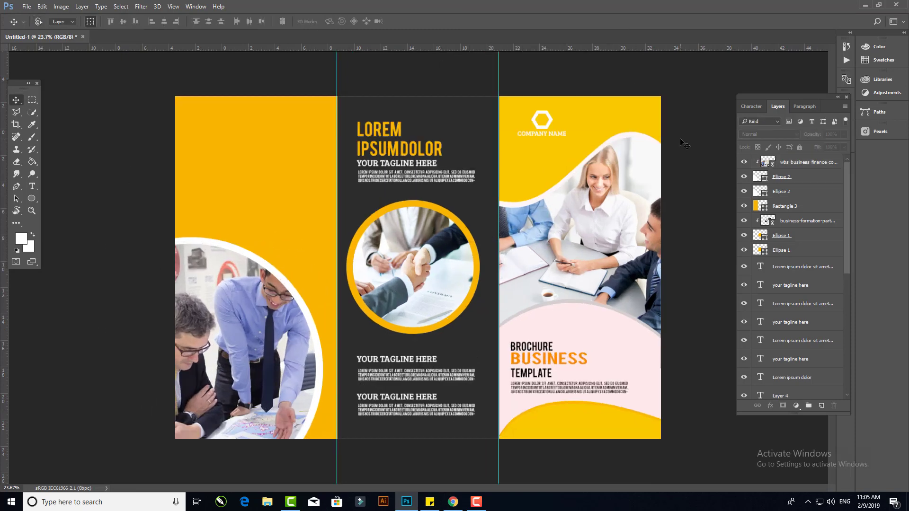
scroll(549, 206, up, 4)
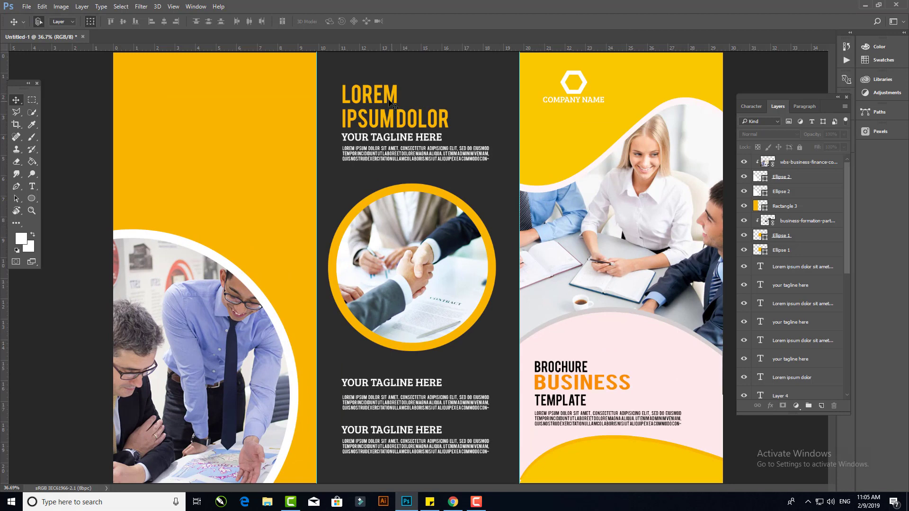
- Move the top tagline from the middle panel to the left panel and retype it as ABOUT US
drag(382, 141, 173, 93)
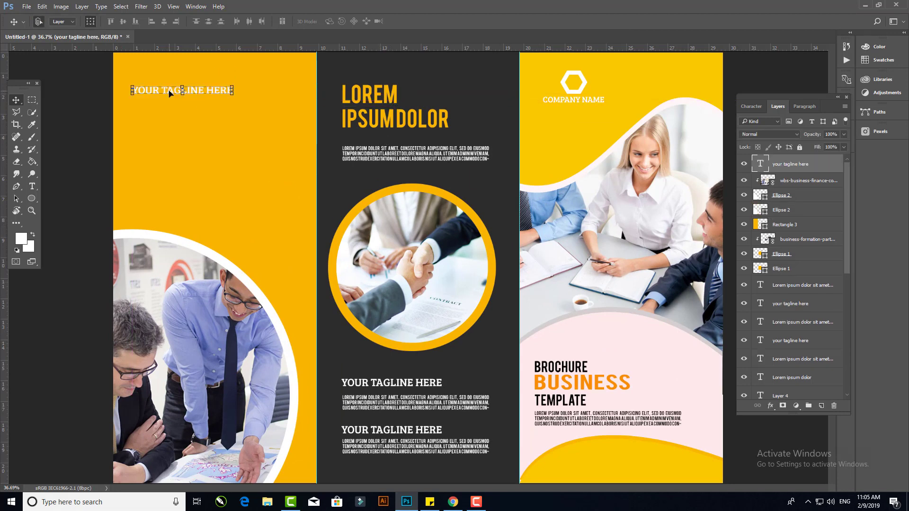
double_click(165, 89)
key(ctrl+a)
text(ABOU)
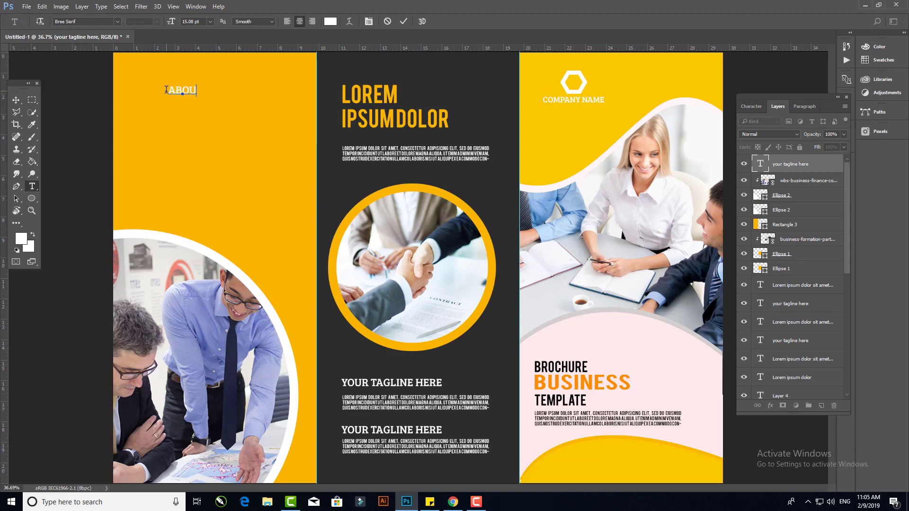
text(T US)
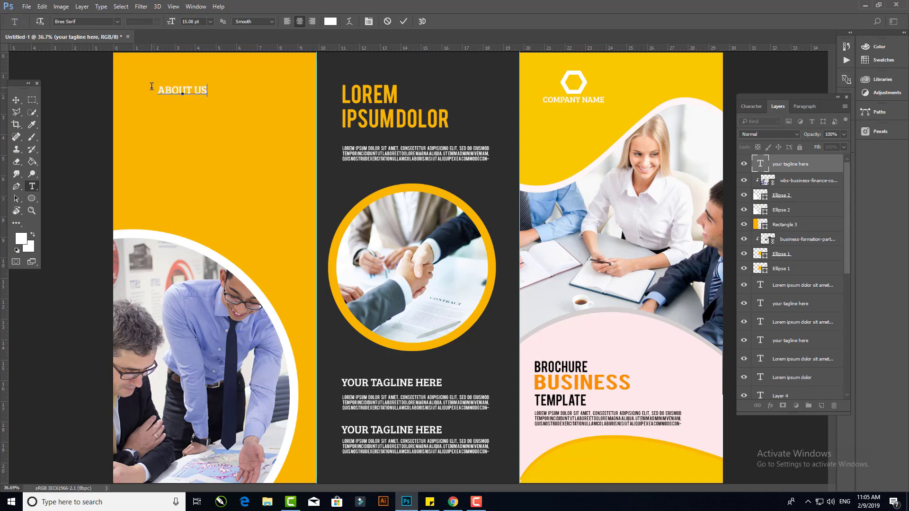
key(ctrl+Return)
- Shorten the heading to ABOUT and duplicate it directly beneath
drag(193, 90, 152, 101)
key(BackSpace)
key(ctrl+Return)
click(16, 100)
key(t)
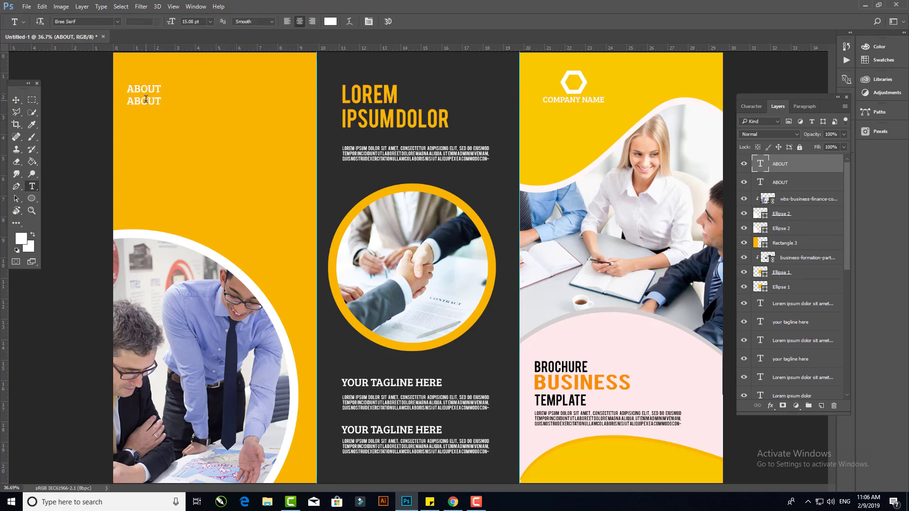
- Retype the duplicated heading as CONTACT US
double_click(141, 99)
text(CONTACT US)
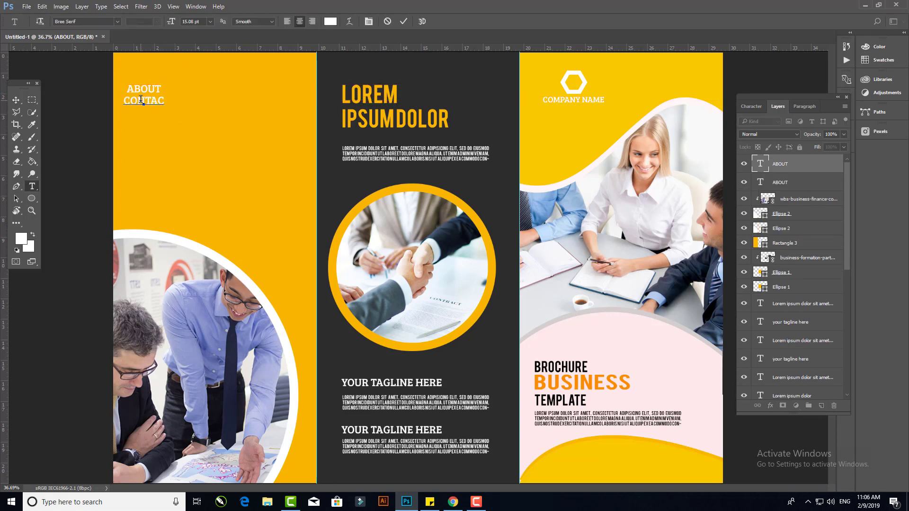
key(ctrl+a)
click(16, 100)
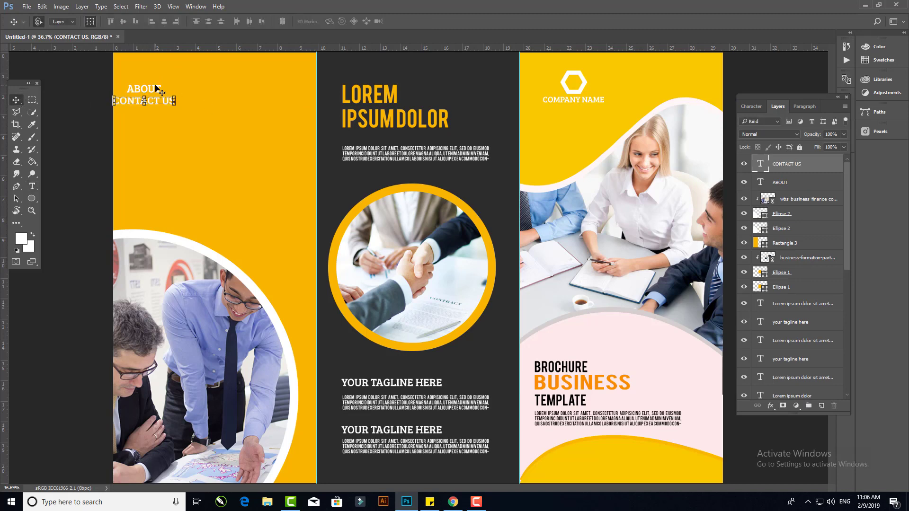
- Select both headings, left-align them, and scale them up together
click(94, 71)
click(129, 90)
shift+click(165, 102)
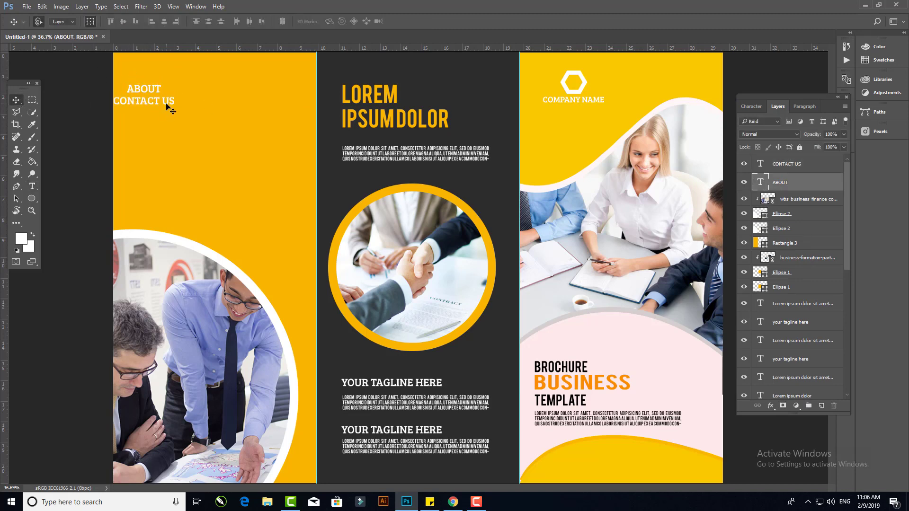
click(151, 22)
key(ctrl+t)
drag(175, 103, 220, 88)
key(Return)
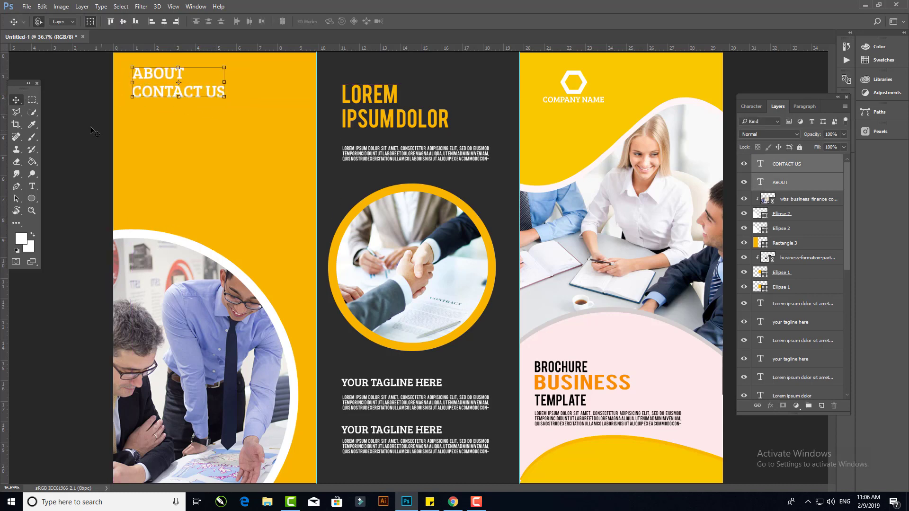
- Move CONTACT US up closer to ABOUT
click(96, 133)
drag(161, 99, 161, 94)
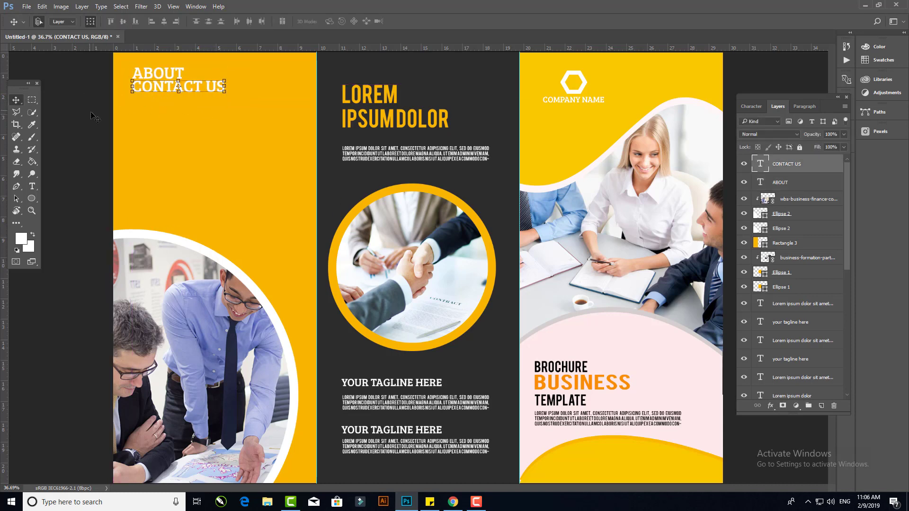
click(95, 116)
- Move a paragraph text box under the left panel headings and widen and lengthen its box to fit the panel
drag(557, 417, 164, 109)
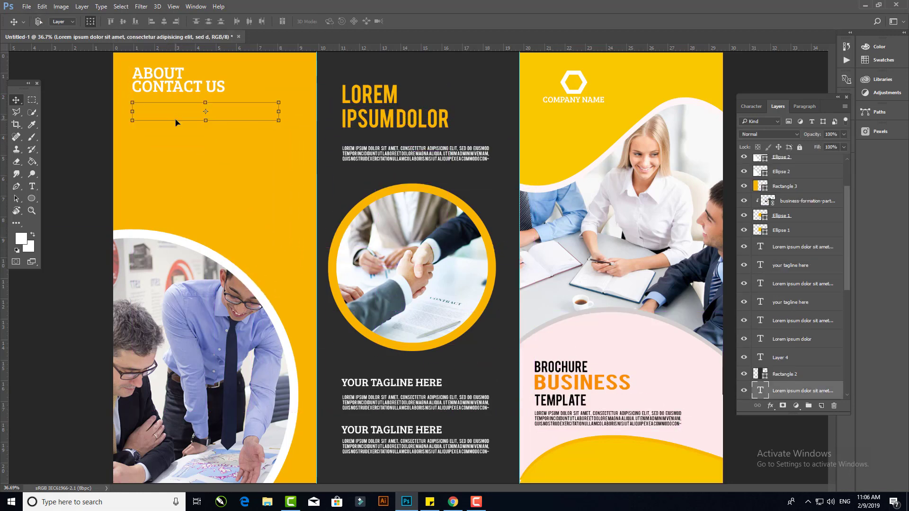
double_click(206, 119)
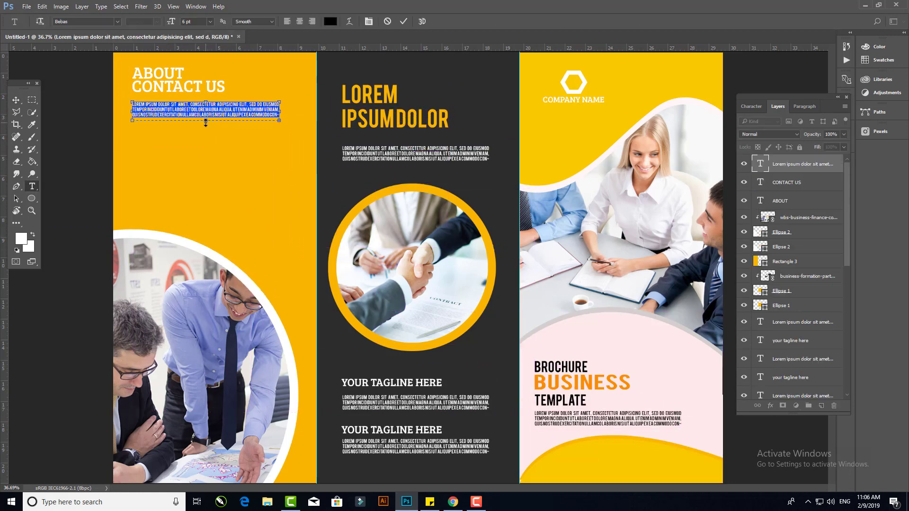
drag(205, 121, 202, 145)
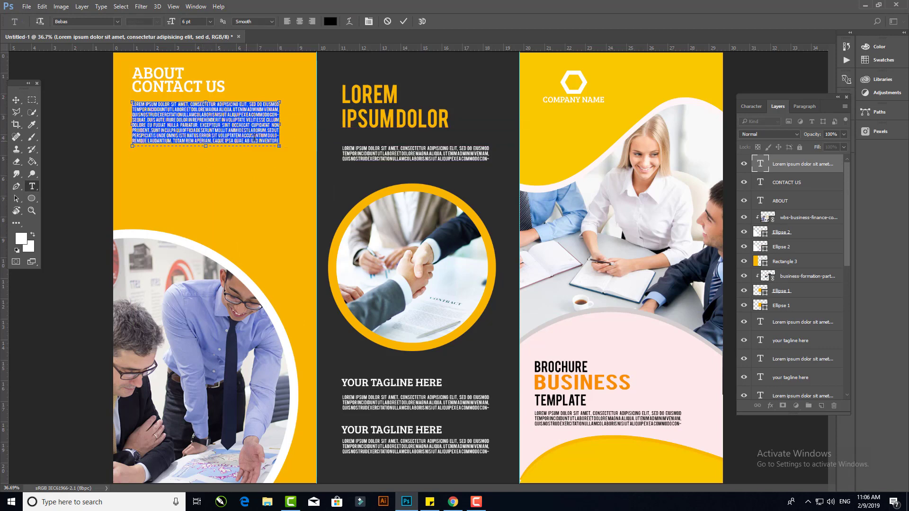
drag(281, 124, 303, 124)
key(ctrl+Return)
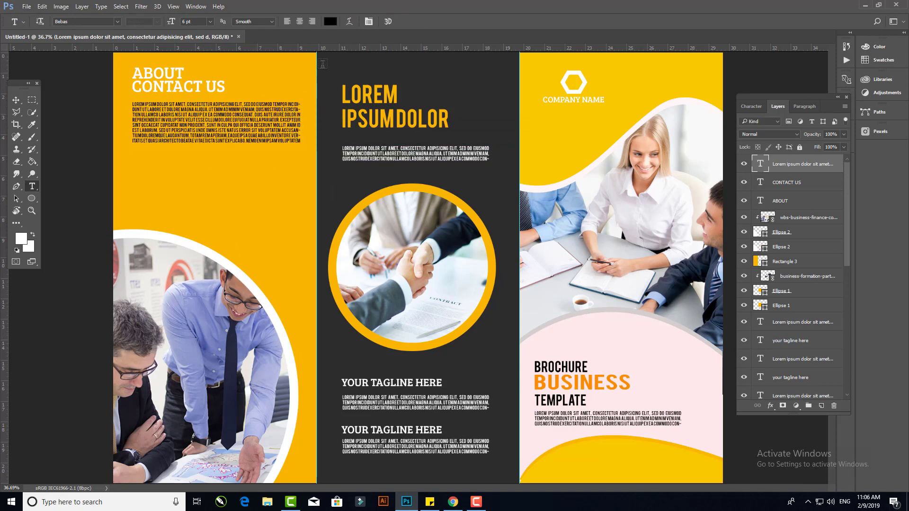
- Nudge the paragraph slightly down and the two headings up to balance the spacing
click(16, 100)
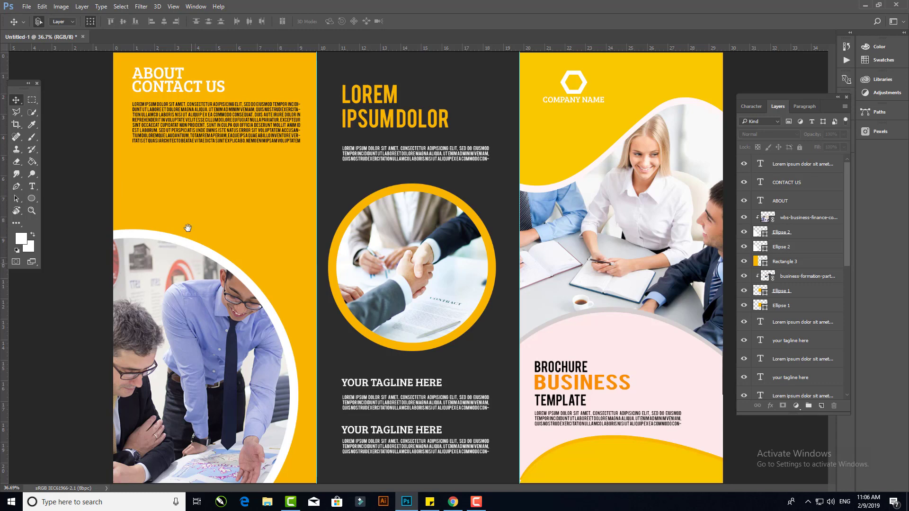
scroll(231, 232, up, 2)
scroll(231, 228, down, 2)
drag(216, 141, 215, 146)
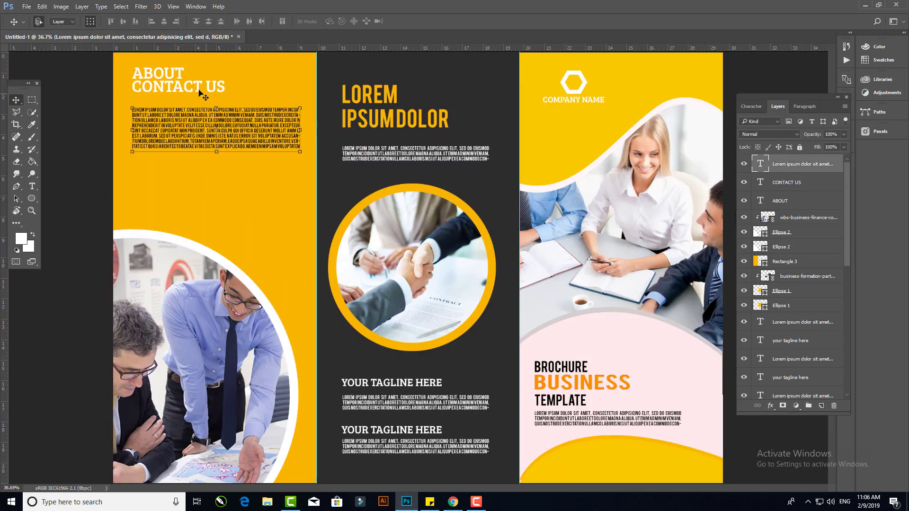
drag(197, 88, 180, 76)
shift+click(180, 72)
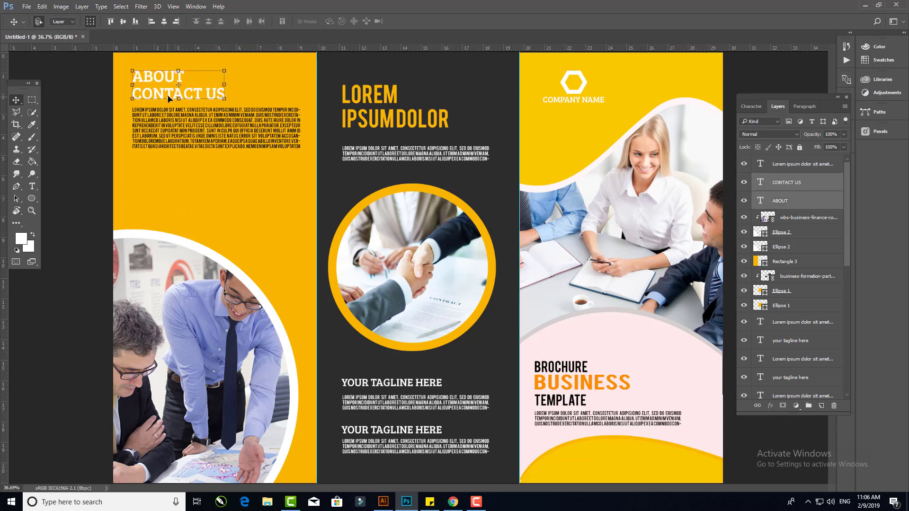
- Move the lower middle-panel tagline heading onto the left panel above the photo and bring its layer to the top
drag(388, 429, 199, 217)
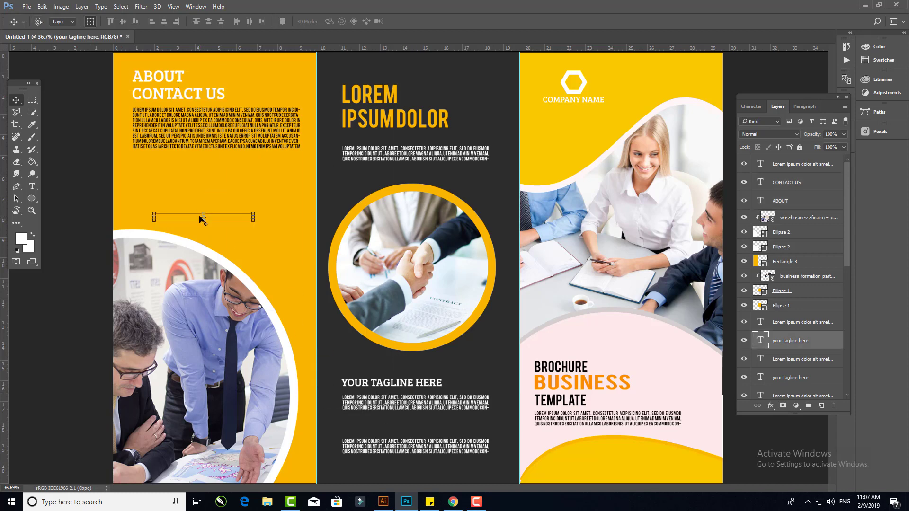
key(ctrl+shift+bracketright)
- Replace the moved heading's text with TEXT HERE
key(t)
triple_click(217, 219)
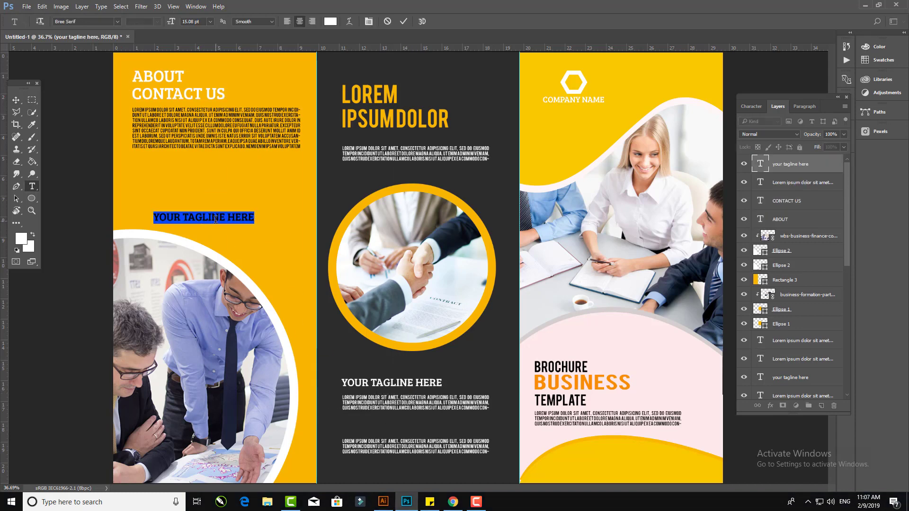
key(BackSpace)
text(TEX)
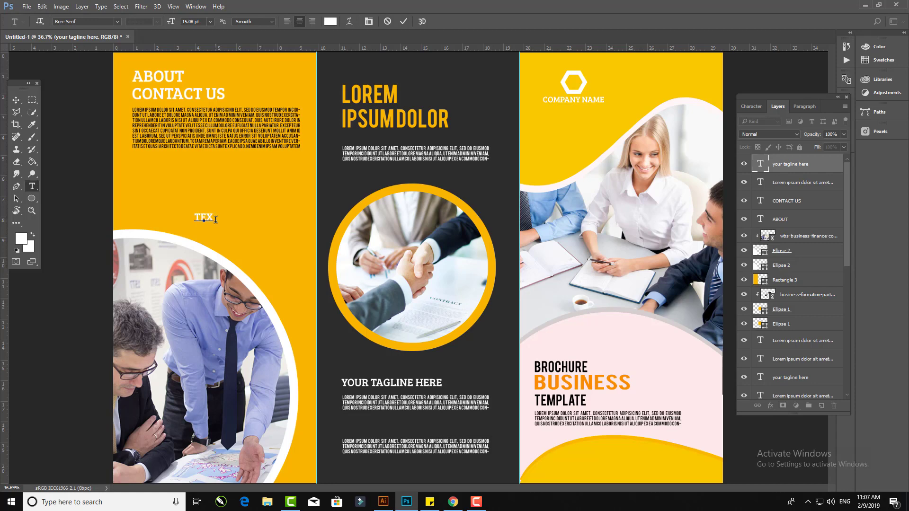
text(T HERE)
key(ctrl+Return)
key(v)
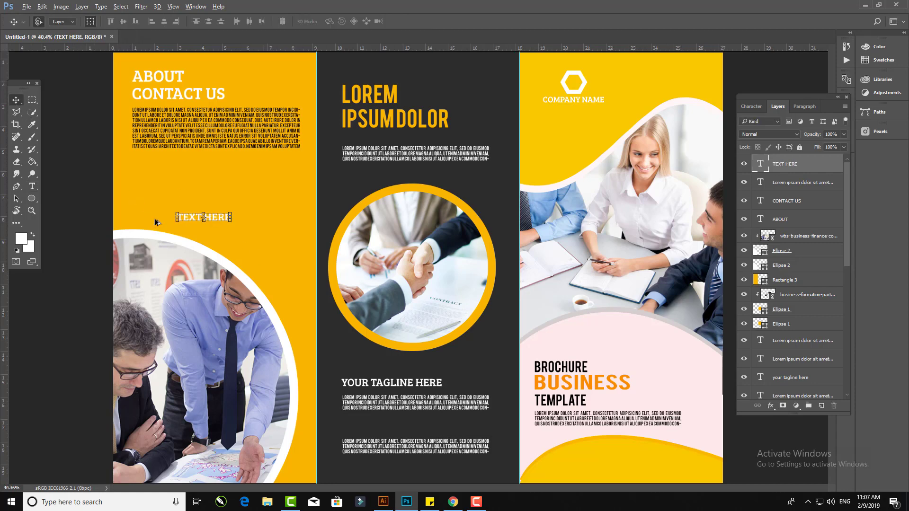
- Shift the TEXT HERE label left and reduce its font size
scroll(155, 219, up, 5)
drag(218, 214, 155, 215)
key(t)
click(176, 218)
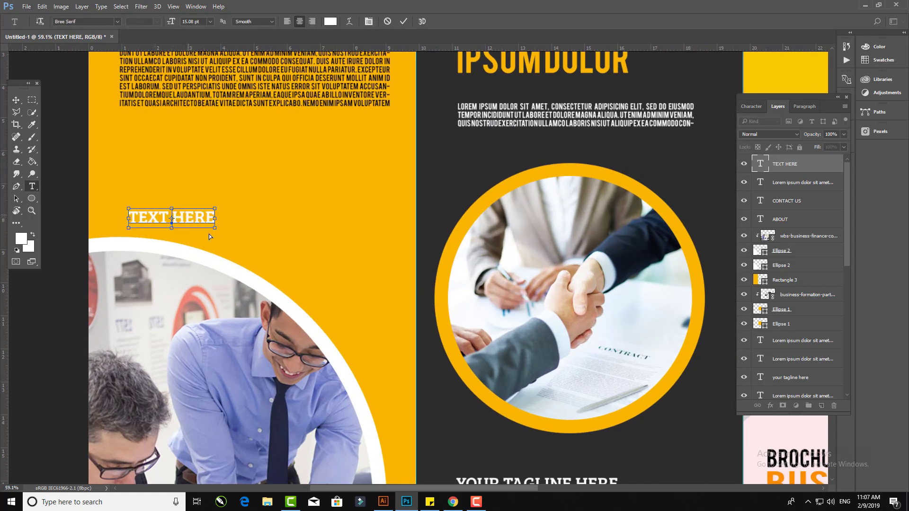
key(ctrl+a)
drag(173, 23, 169, 22)
click(17, 100)
click(71, 150)
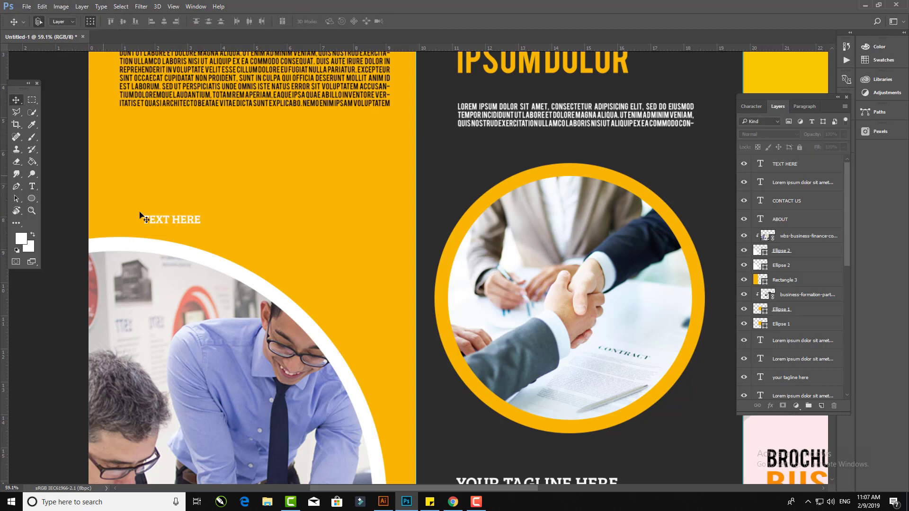
- Copy the TEXT HERE label across under the social icons and hide the guides
drag(182, 221, 341, 226)
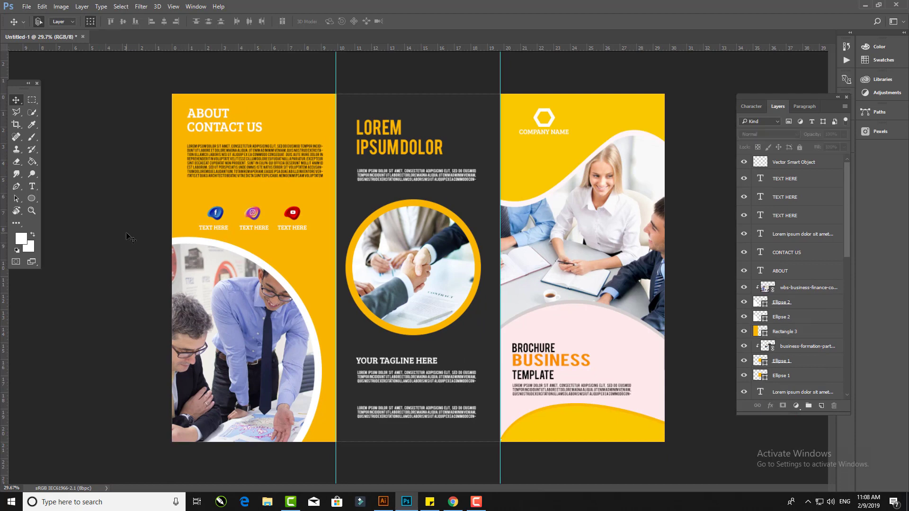
key(ctrl+semicolon)
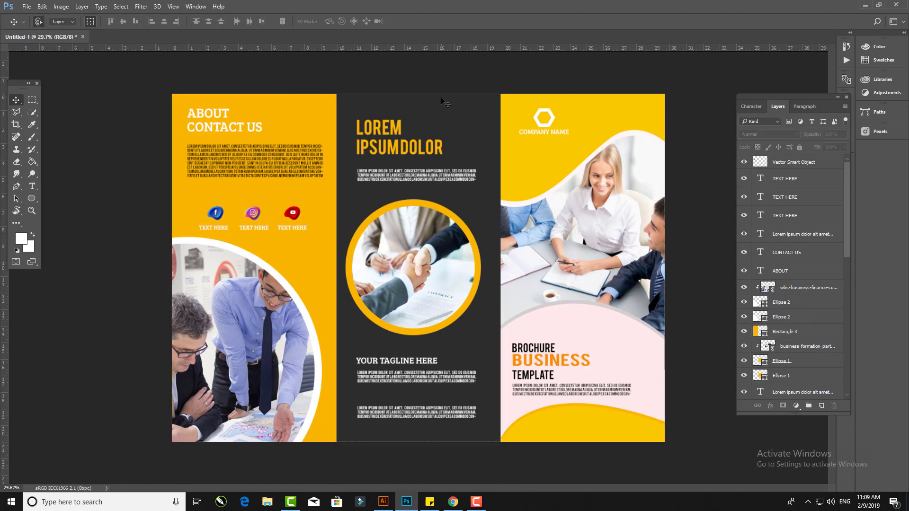
- Hide the middle TEXT HERE label's layer
click(743, 197)
scroll(546, 134, up, 1)
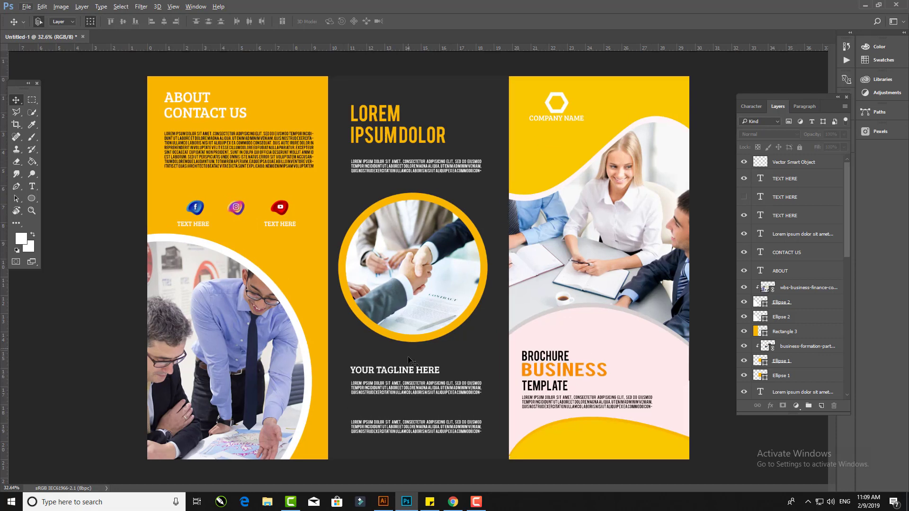
- Copy the YOUR TAGLINE HERE heading onto the cover just below COMPANY NAME
drag(406, 375, 603, 135)
key(Return)
- Add a drop shadow at 36% opacity to the cover's top wave shape
click(643, 125)
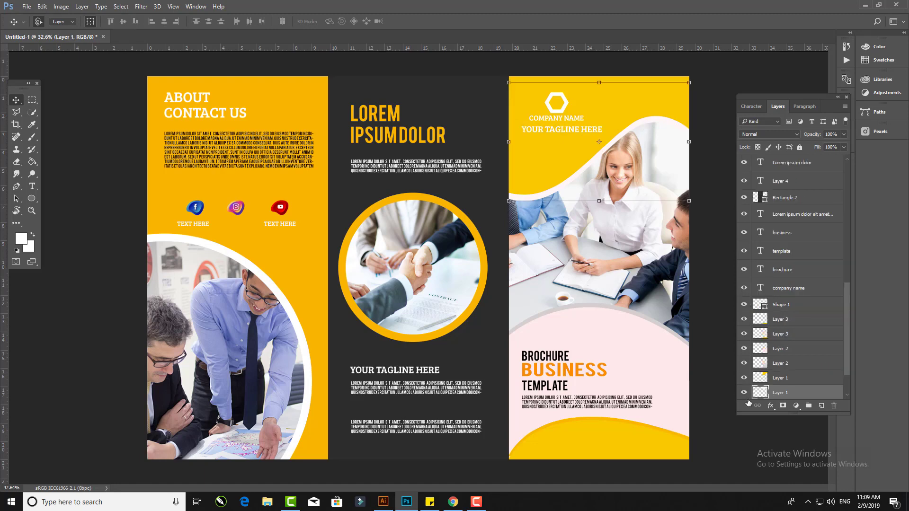
click(770, 406)
click(813, 454)
drag(662, 117, 762, 209)
drag(800, 256, 795, 257)
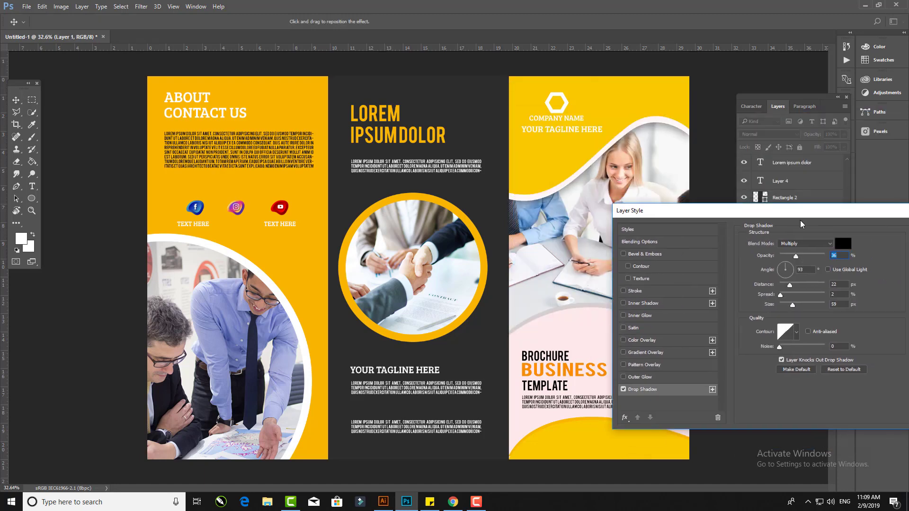
key(Return)
- Reopen the top wave's drop shadow and set its distance to 12 px and size to 6 px
click(770, 406)
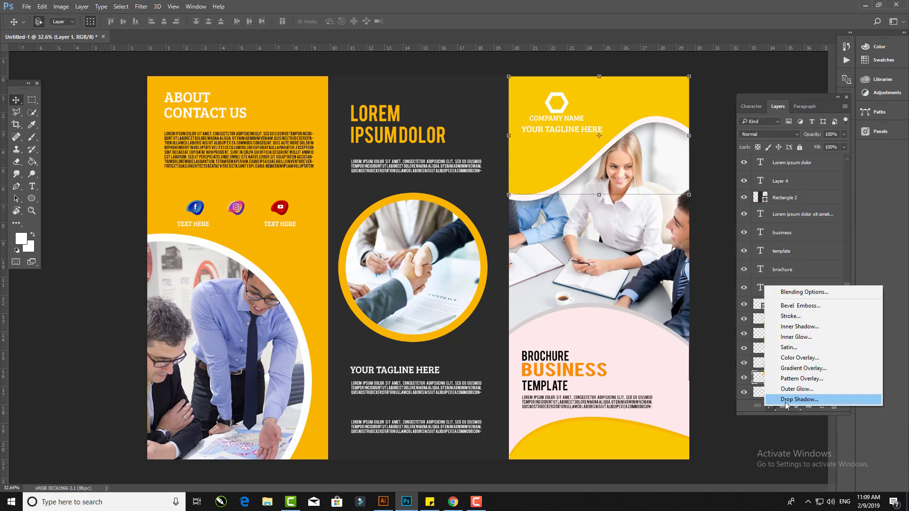
click(800, 399)
drag(450, 90, 342, 175)
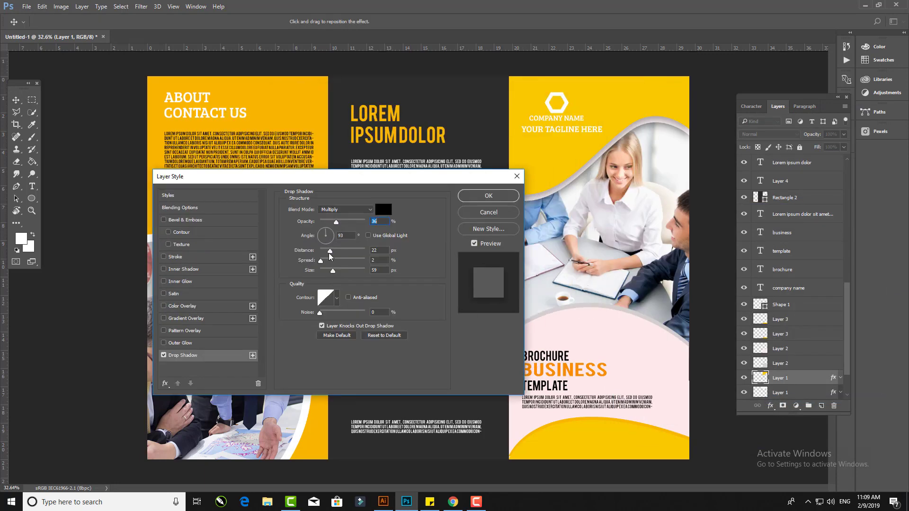
drag(328, 253, 324, 273)
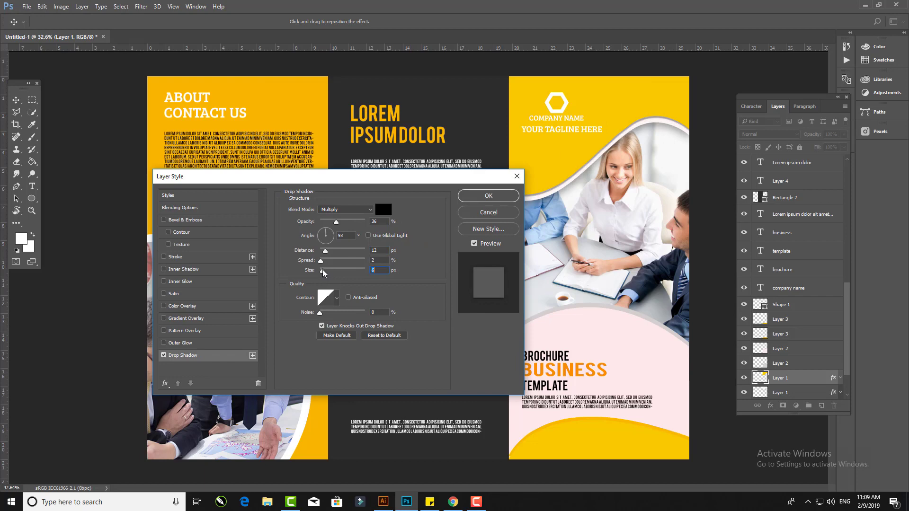
click(473, 196)
- Add a drop shadow with 12 px distance and 6 px size to the cover's pink wave shape
click(581, 311)
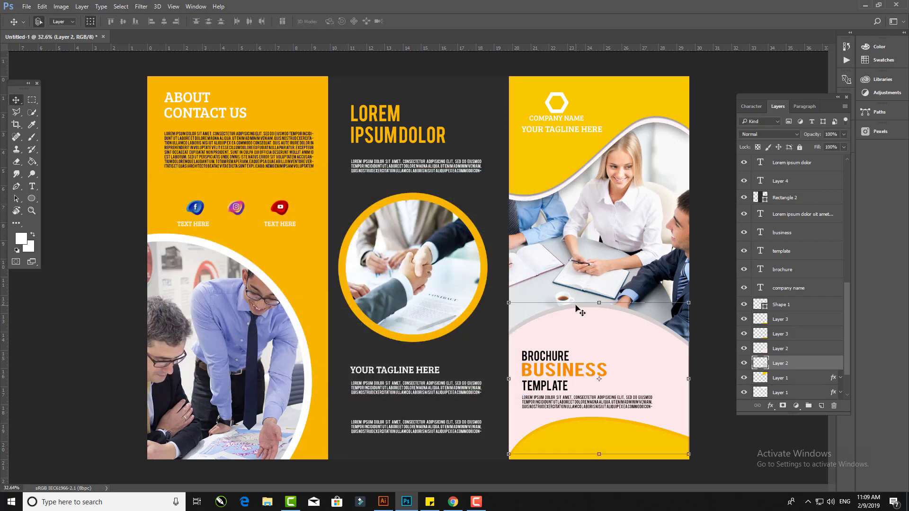
click(657, 349)
click(770, 405)
click(799, 399)
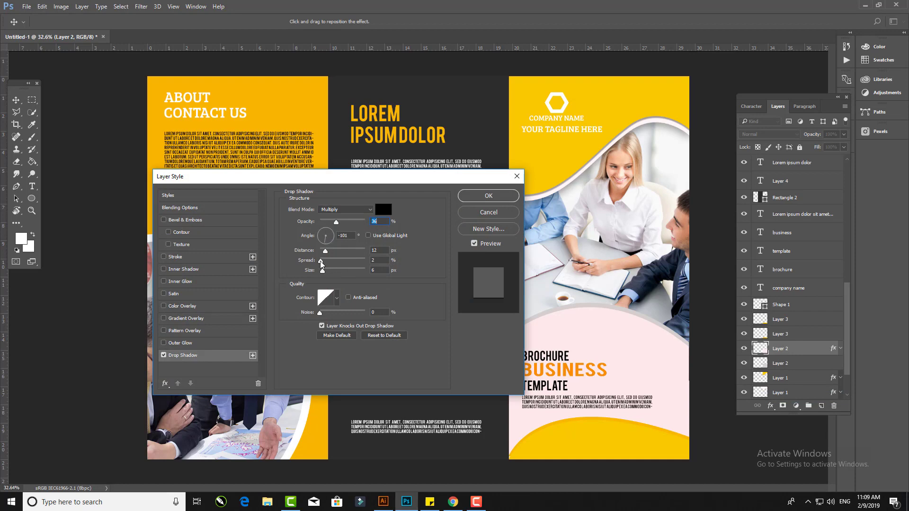
drag(321, 262, 318, 262)
click(470, 198)
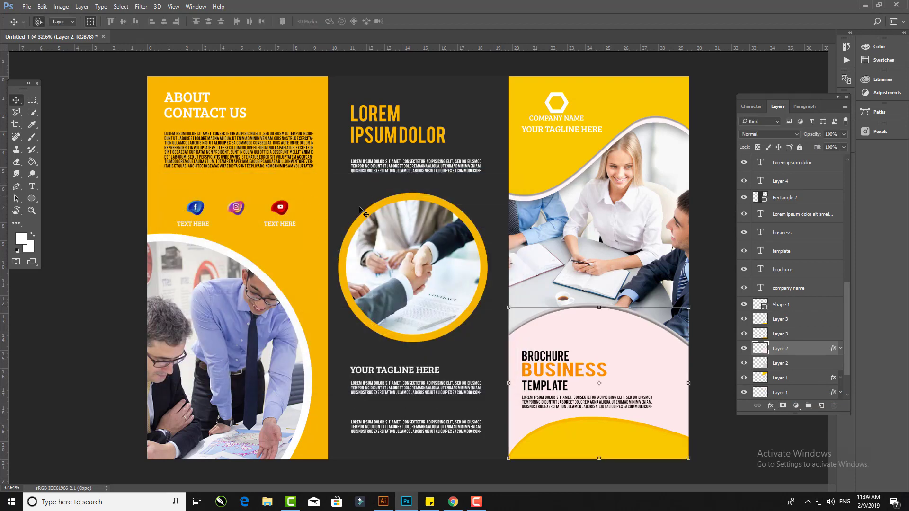
- Apply a drop shadow to the middle panel's circular handshake photo
click(452, 336)
click(447, 307)
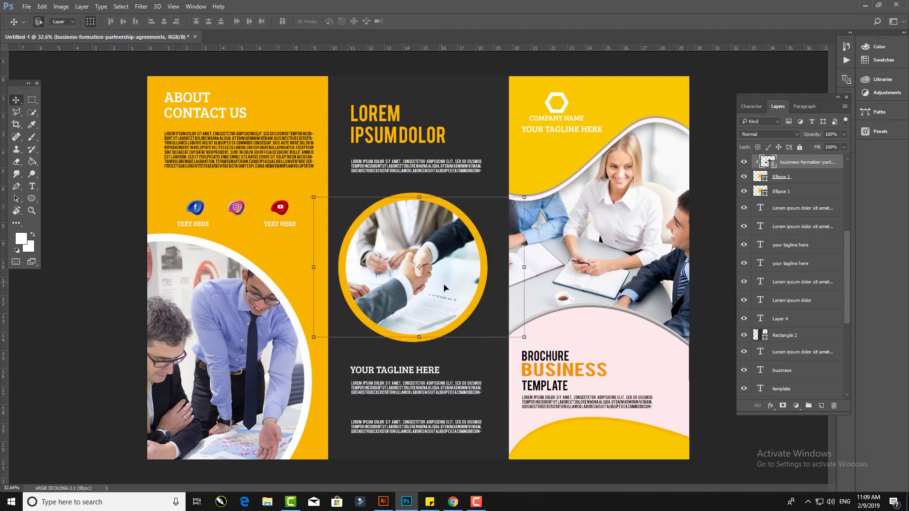
click(769, 406)
click(784, 404)
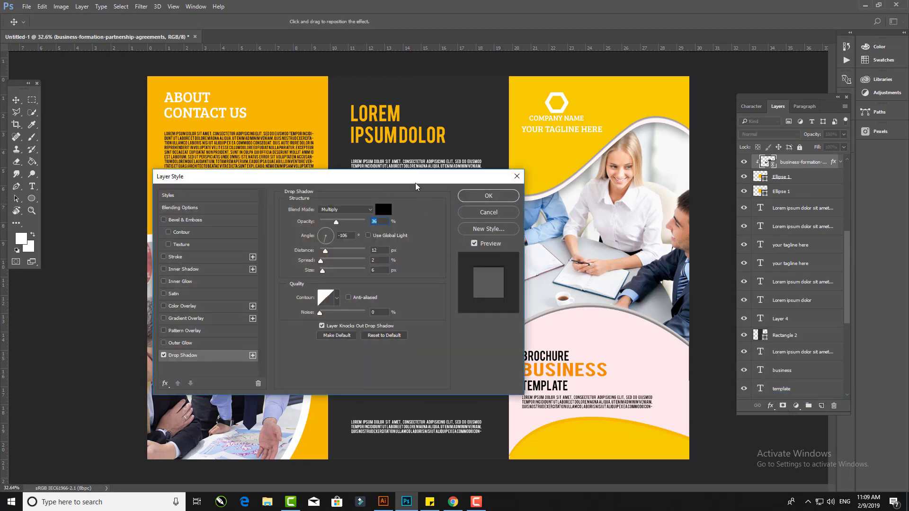
drag(420, 184, 251, 198)
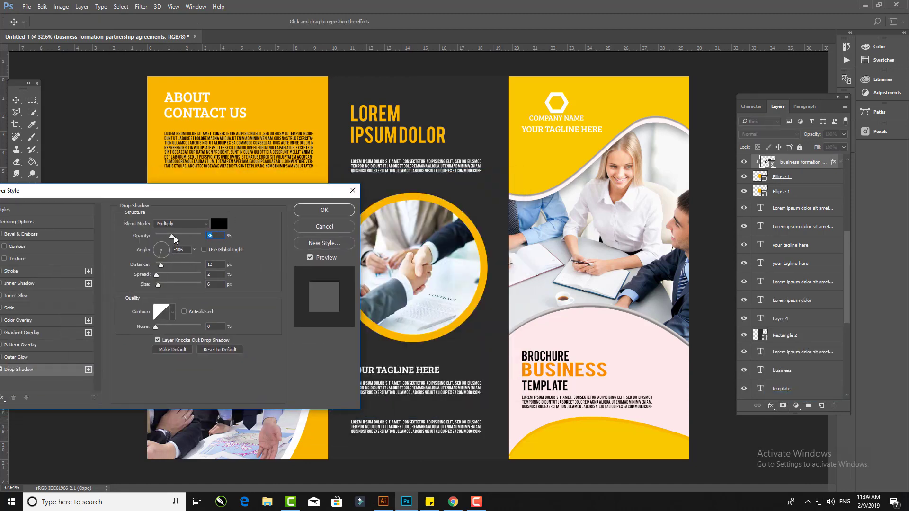
click(324, 209)
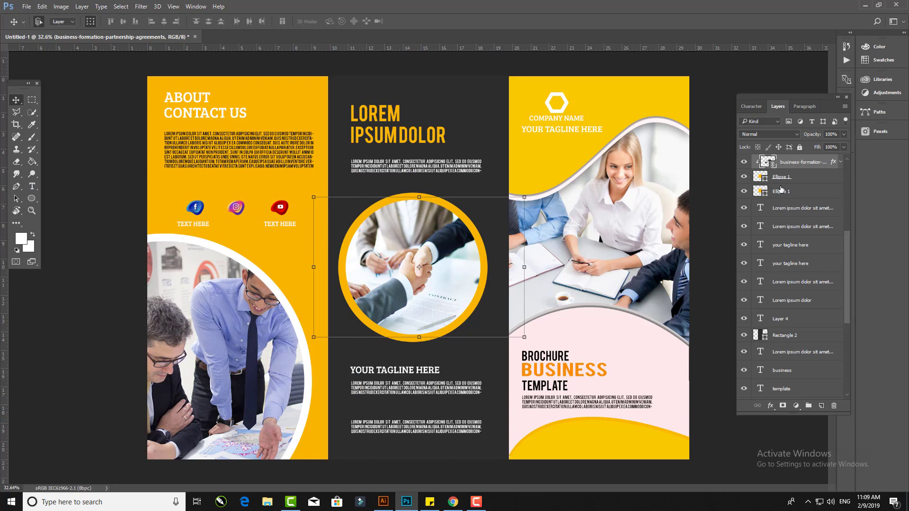
- Apply a drop shadow to the orange circle ring behind the middle photo
click(780, 178)
click(770, 406)
click(776, 400)
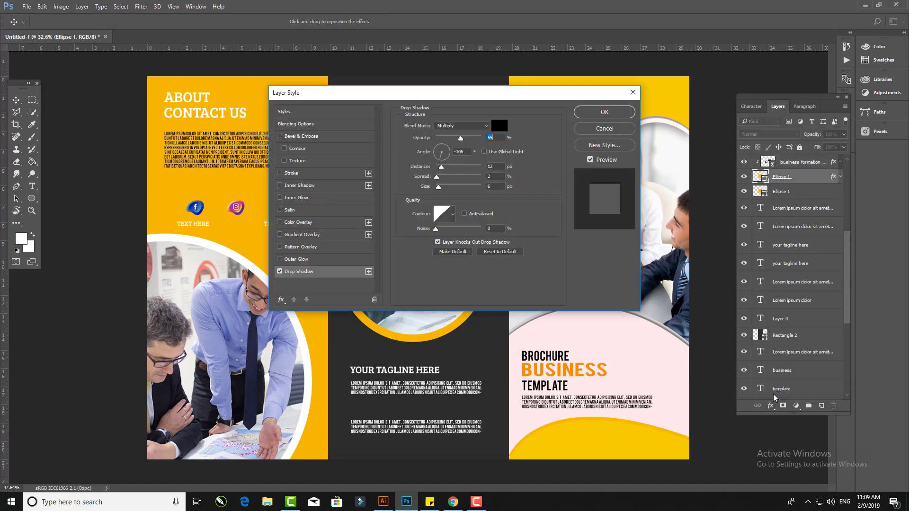
key(Return)
- Add a drop shadow to the left panel's curved photo frame with 24% opacity
click(248, 262)
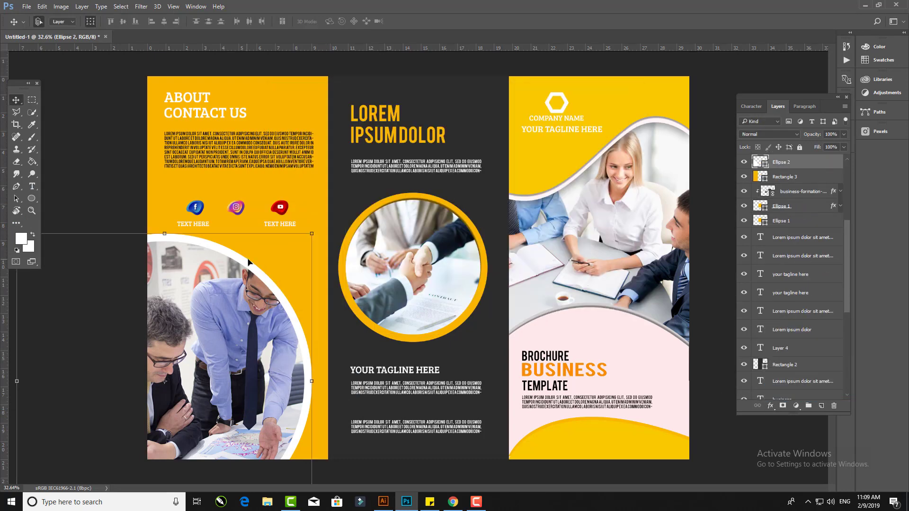
click(770, 406)
click(779, 399)
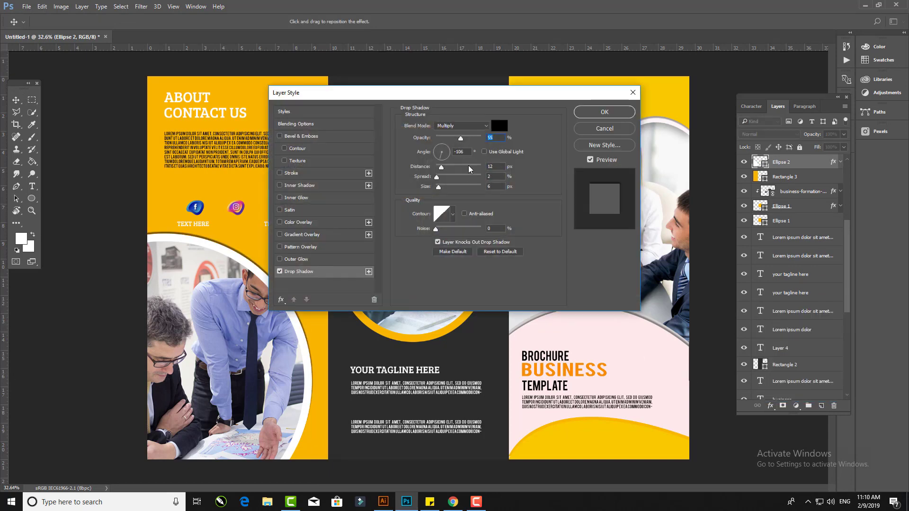
drag(459, 139, 447, 139)
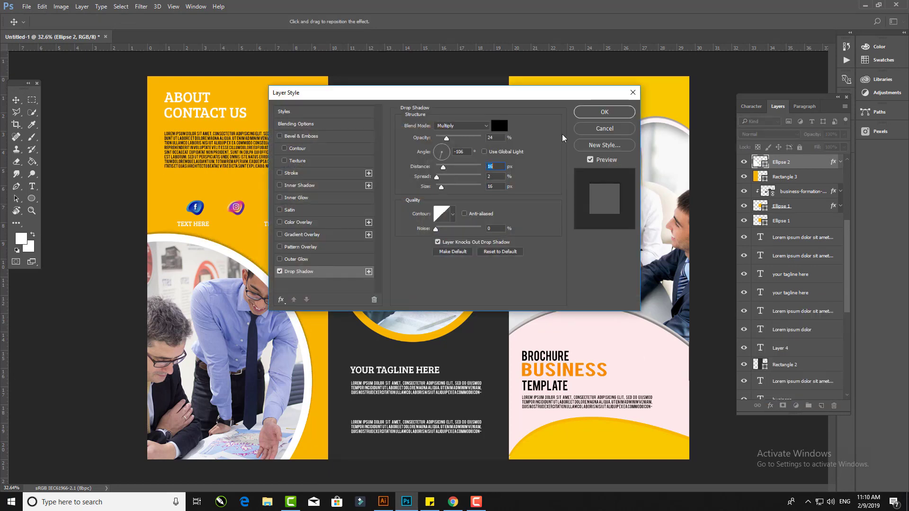
key(Return)
- Apply a drop shadow to the cover's bottom yellow wave shape
click(593, 425)
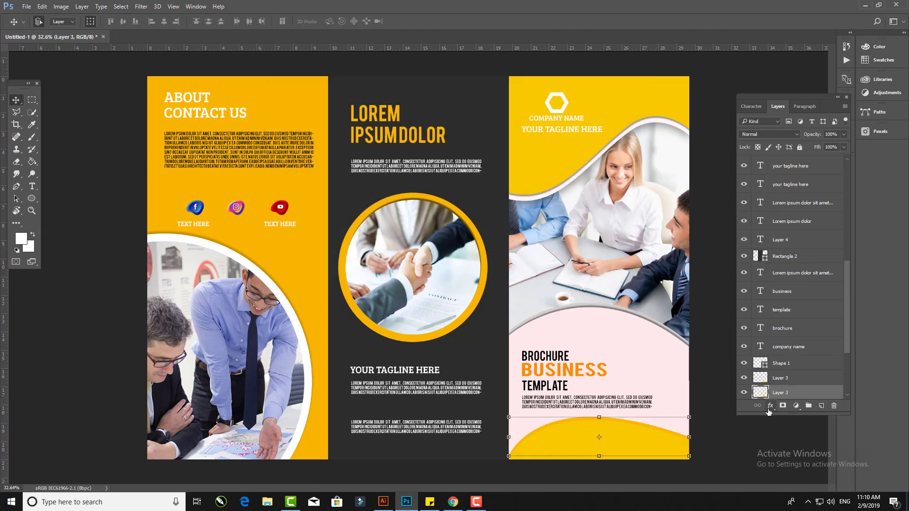
click(770, 405)
click(786, 407)
click(605, 114)
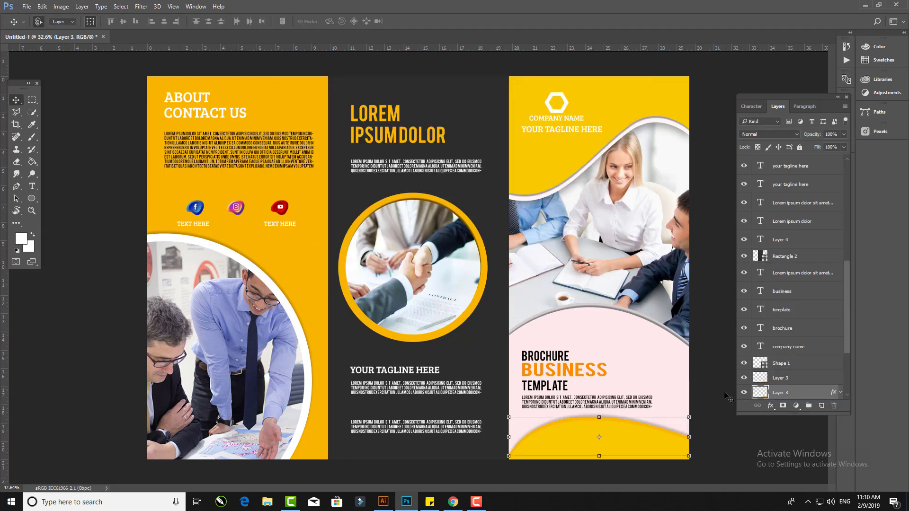
click(722, 394)
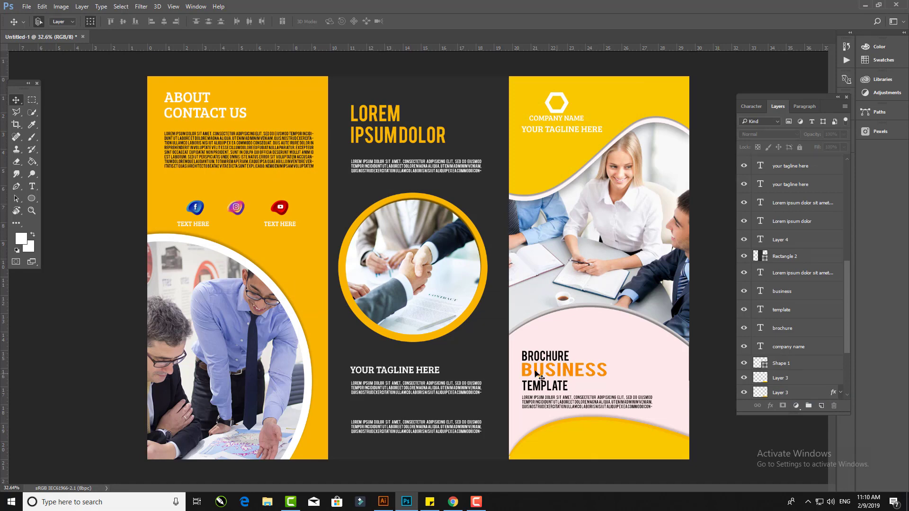
- Move the middle panel's LOREM IPSUM DOLOR heading slightly down
drag(408, 143, 408, 154)
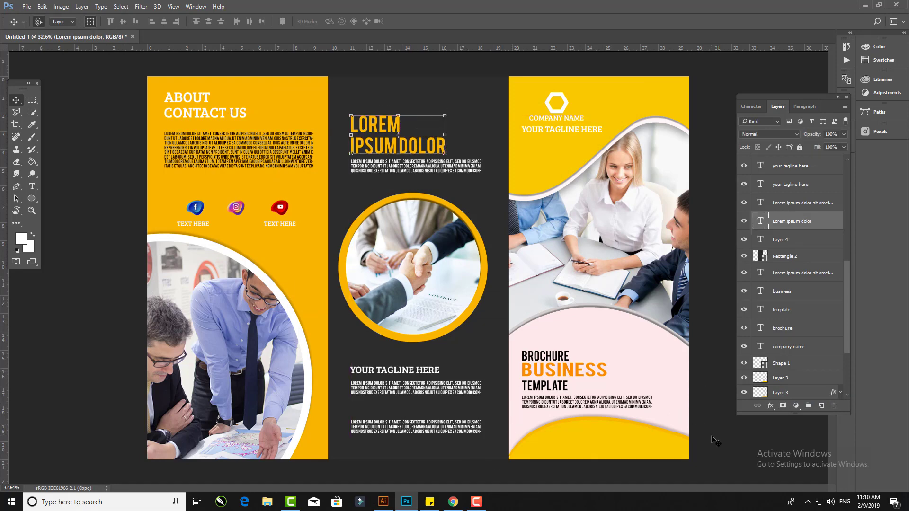
key(ctrl+0)
- Copy the left TEXT HERE label to the middle position under the Instagram icon
click(173, 220)
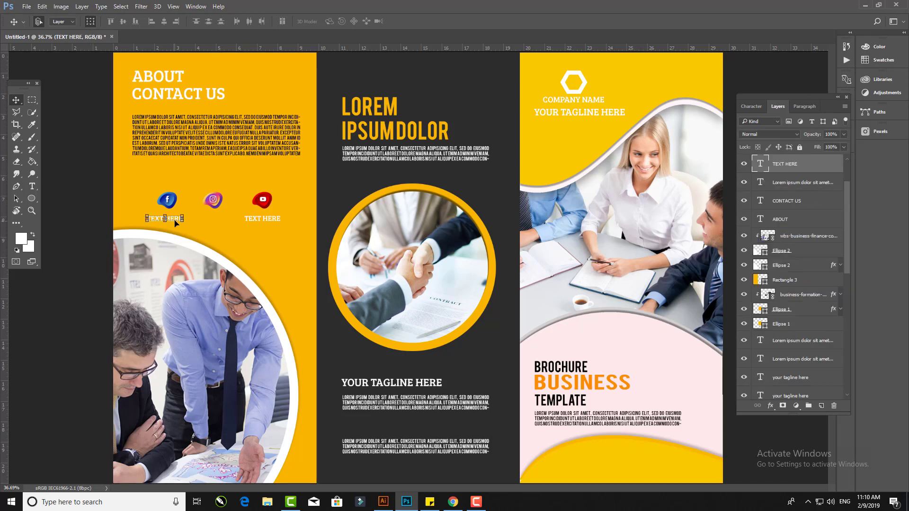
drag(188, 219, 223, 222)
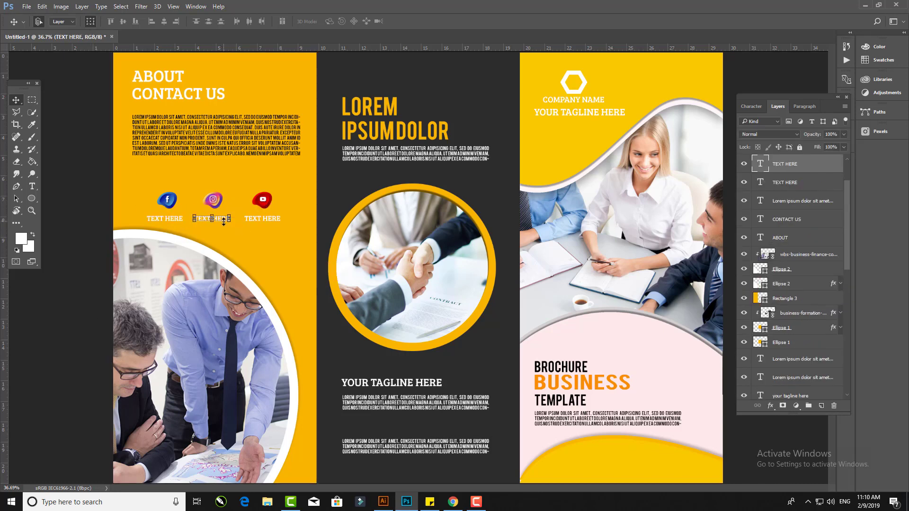
click(100, 214)
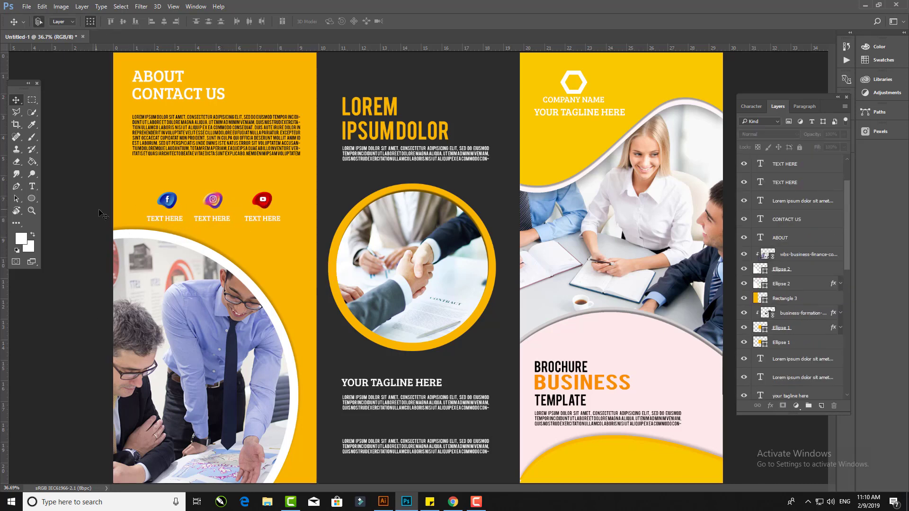
- Collapse the Layers panel and view the whole brochure
click(846, 97)
scroll(744, 233, down, 2)
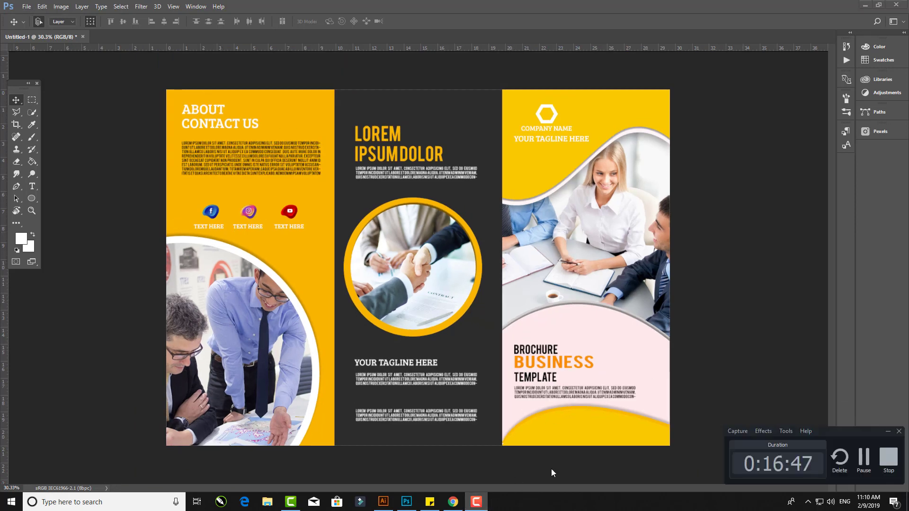